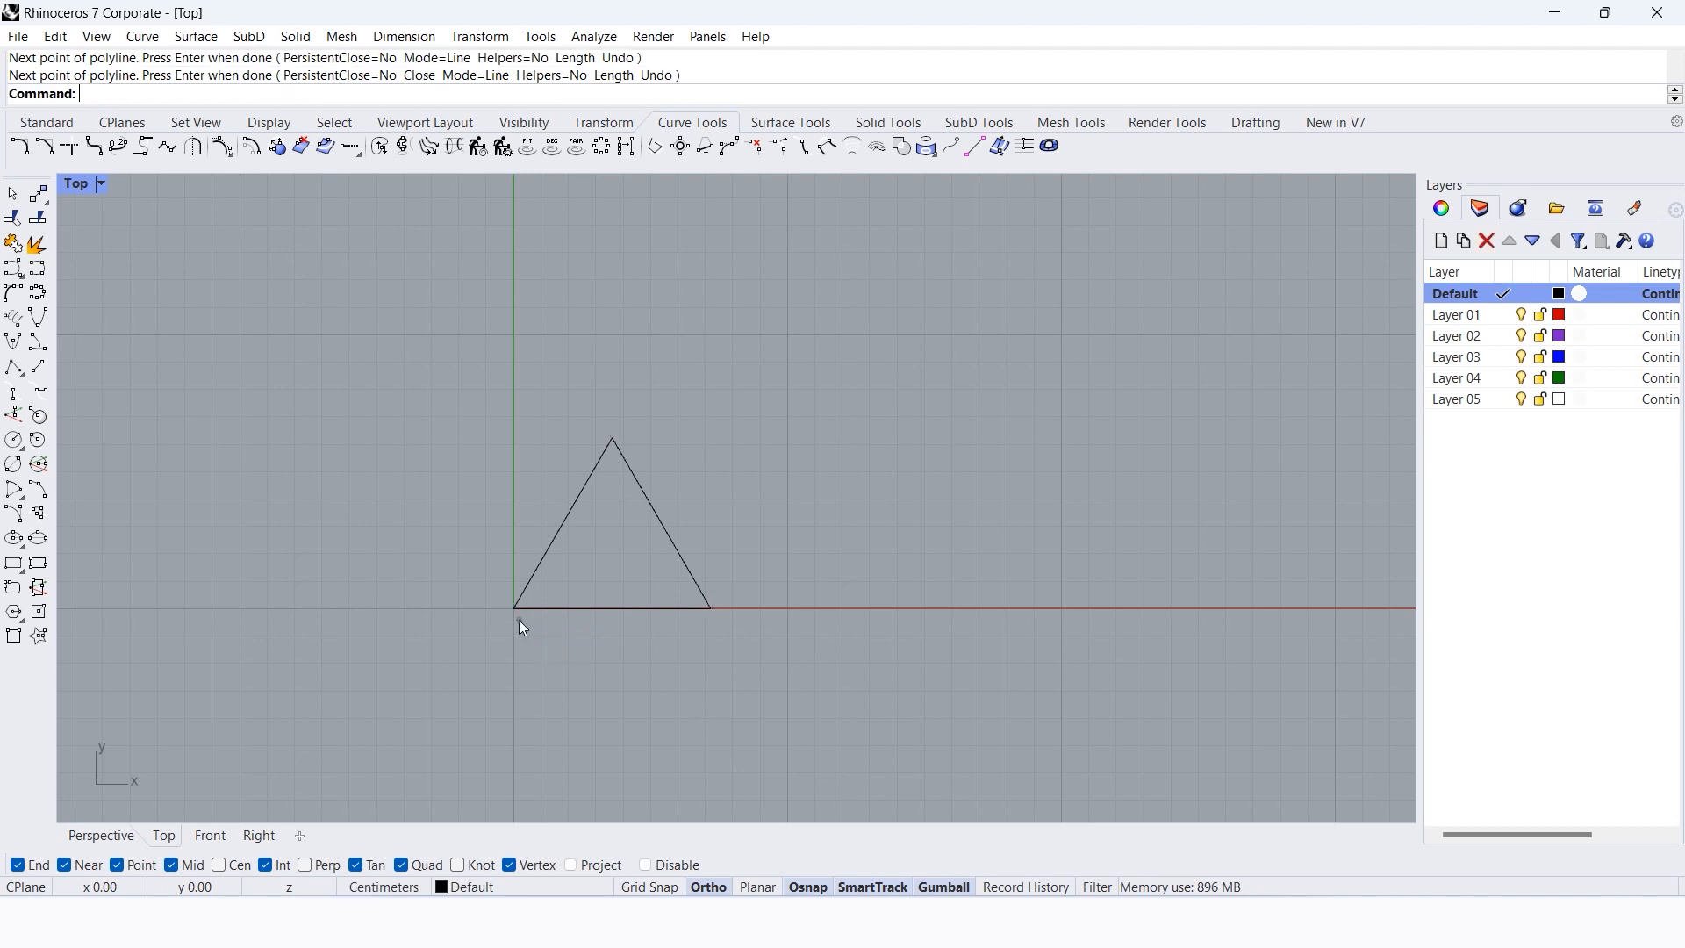
- Create a planar surface from the closed triangle curve and delete the original curve
{"action": "left_click", "coordinate": [757, 129]}
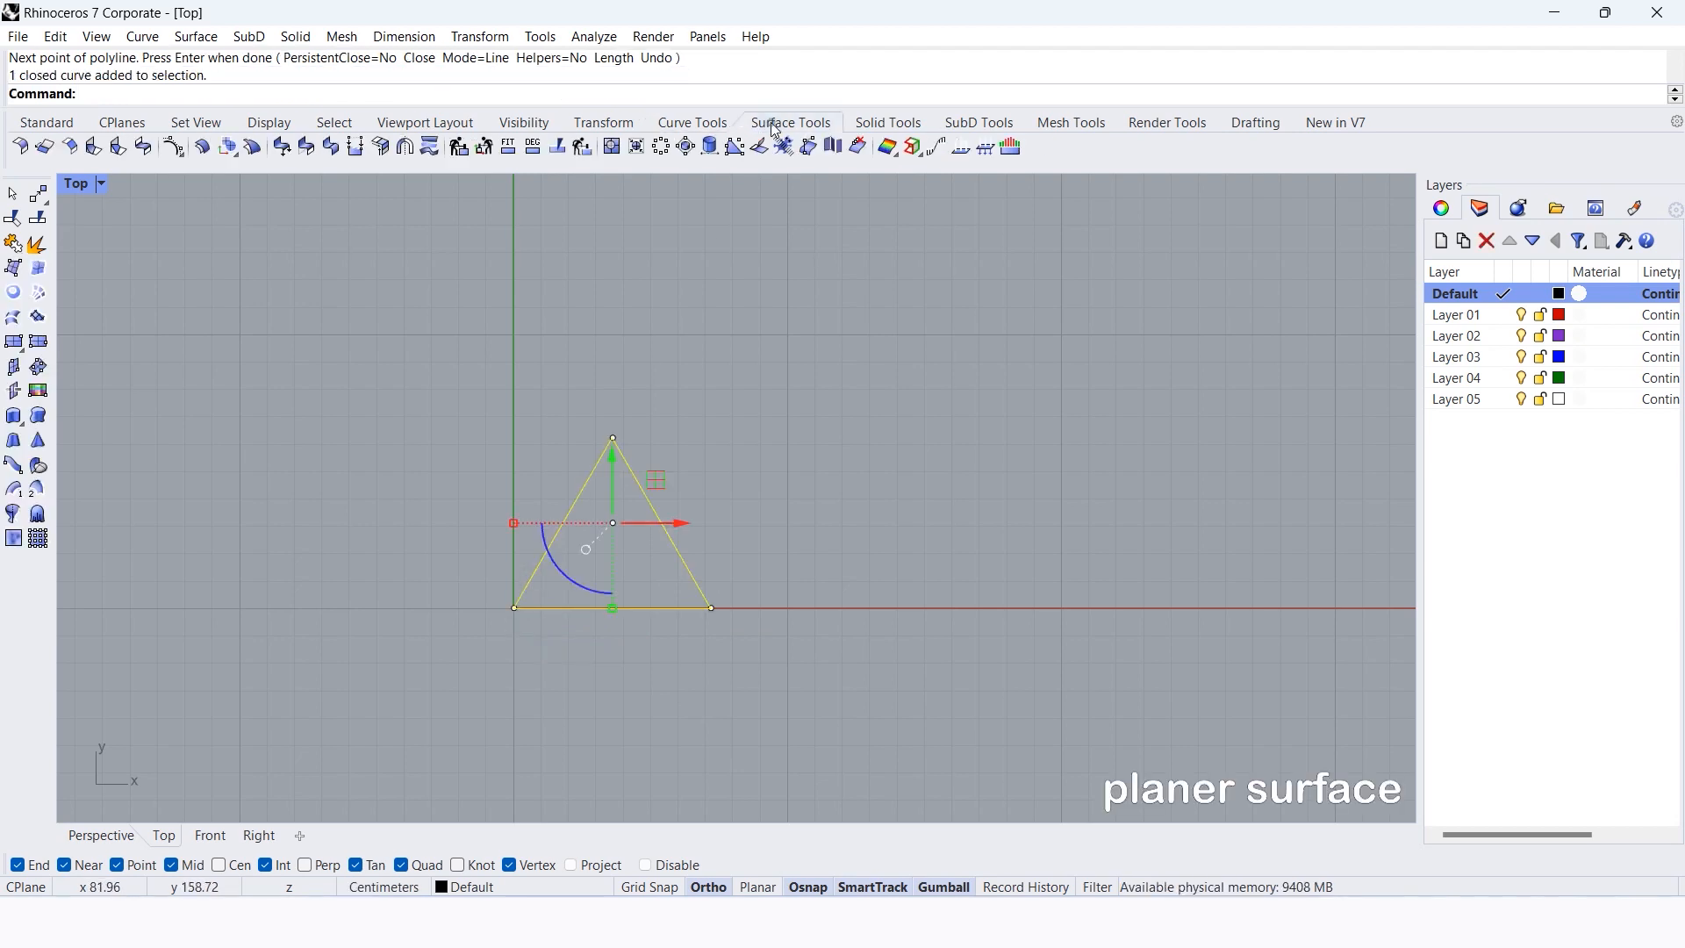
{"action": "left_click", "coordinate": [13, 294]}
{"action": "left_click", "coordinate": [103, 836]}
{"action": "right_click_drag", "start_coordinate": [540, 600], "coordinate": [802, 639]}
{"action": "key", "text": "Delete"}
- Move the triangular surface up 37.5 cm along Z
{"action": "scroll", "coordinate": [749, 537], "scroll_direction": "up", "scroll_amount": 4}
{"action": "left_click", "coordinate": [739, 555]}
{"action": "left_click", "coordinate": [662, 485]}
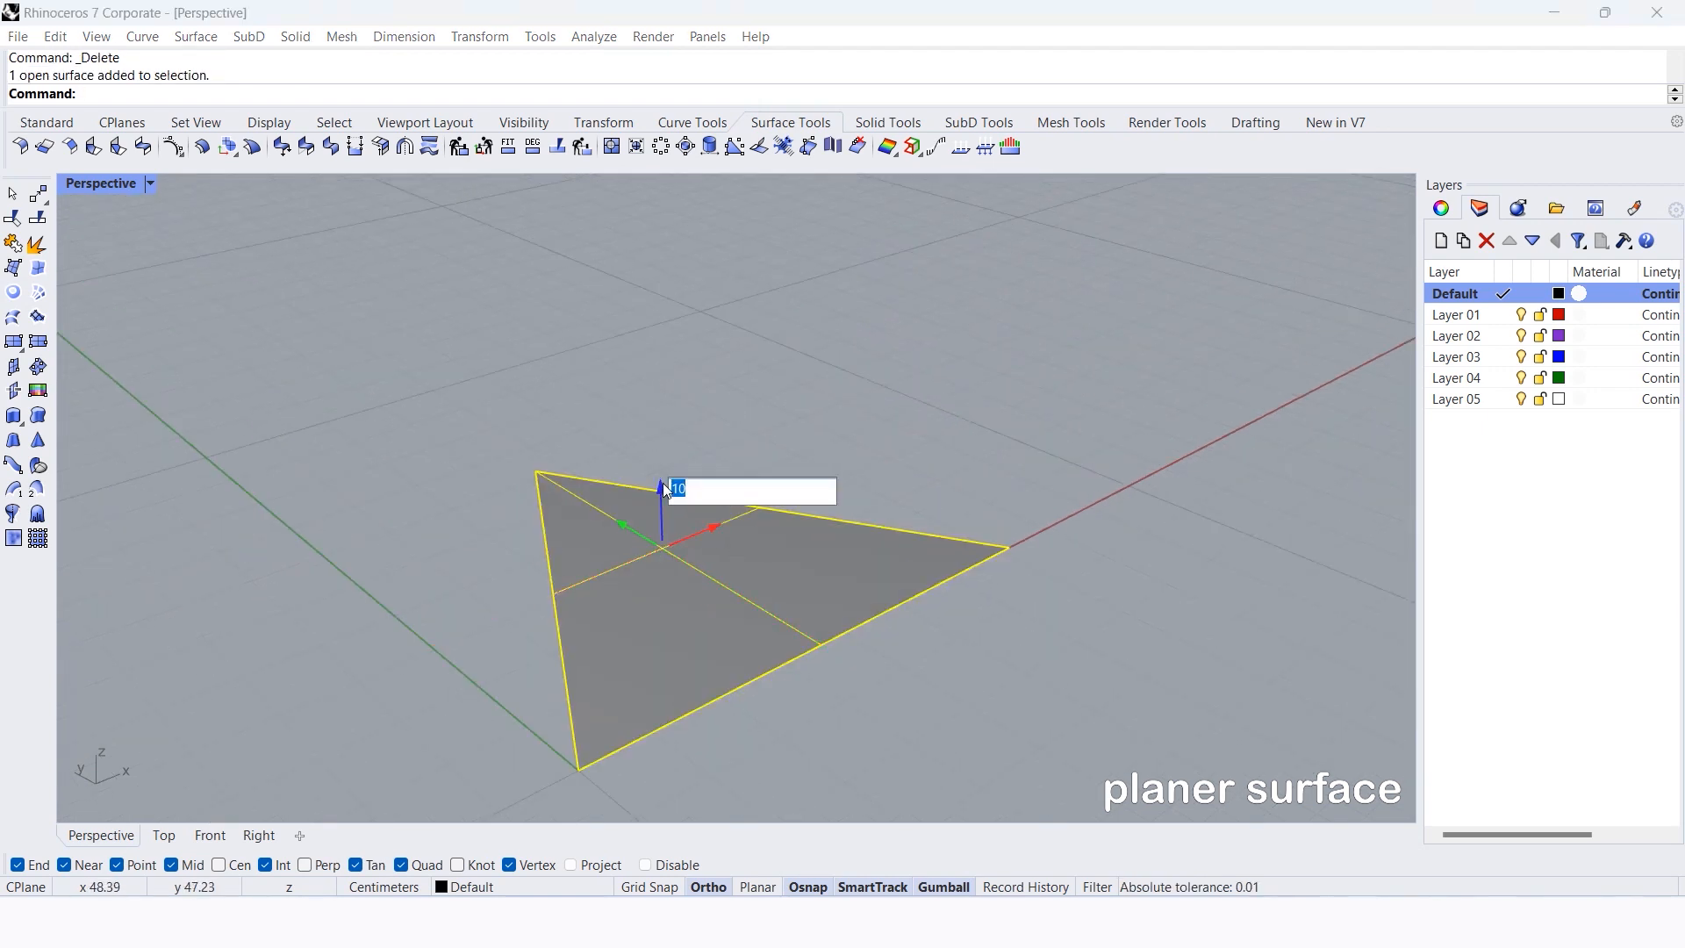
{"action": "type", "text": "37"}
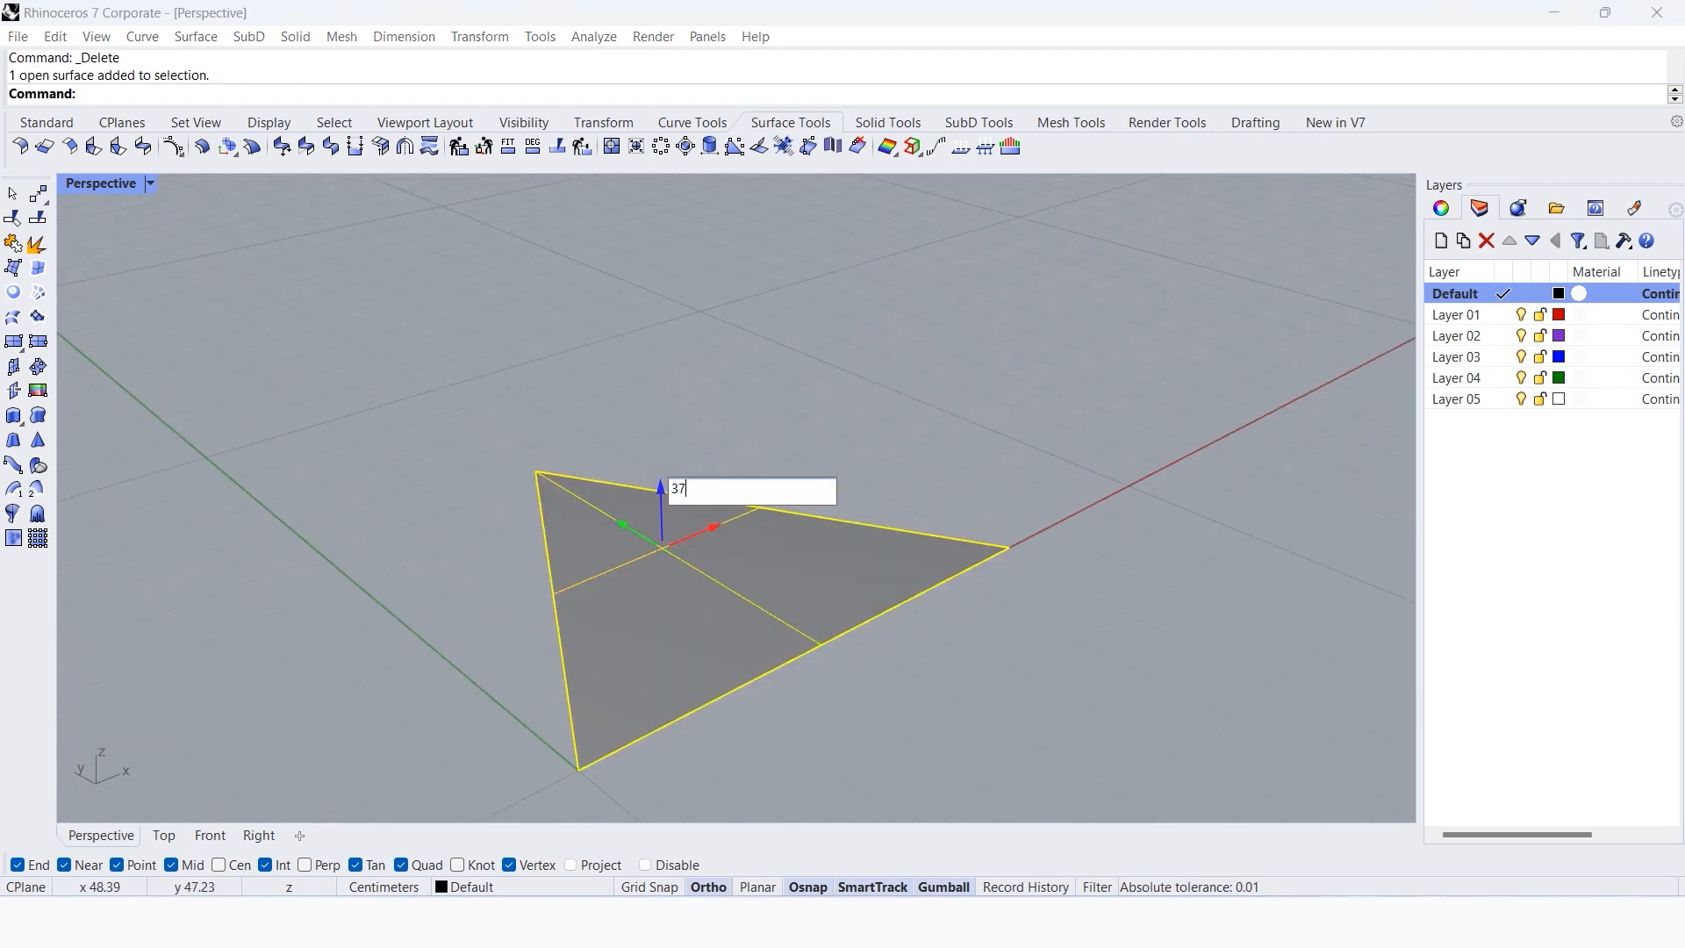
{"action": "key", "text": "Return"}
{"action": "left_click", "coordinate": [814, 623]}
- Extrude the raised triangle's front edge by -37.5 cm along Z to form a vertical side surface
{"action": "right_click_drag", "start_coordinate": [814, 624], "coordinate": [766, 516]}
{"action": "left_click", "coordinate": [645, 282], "text": "ctrl+shift"}
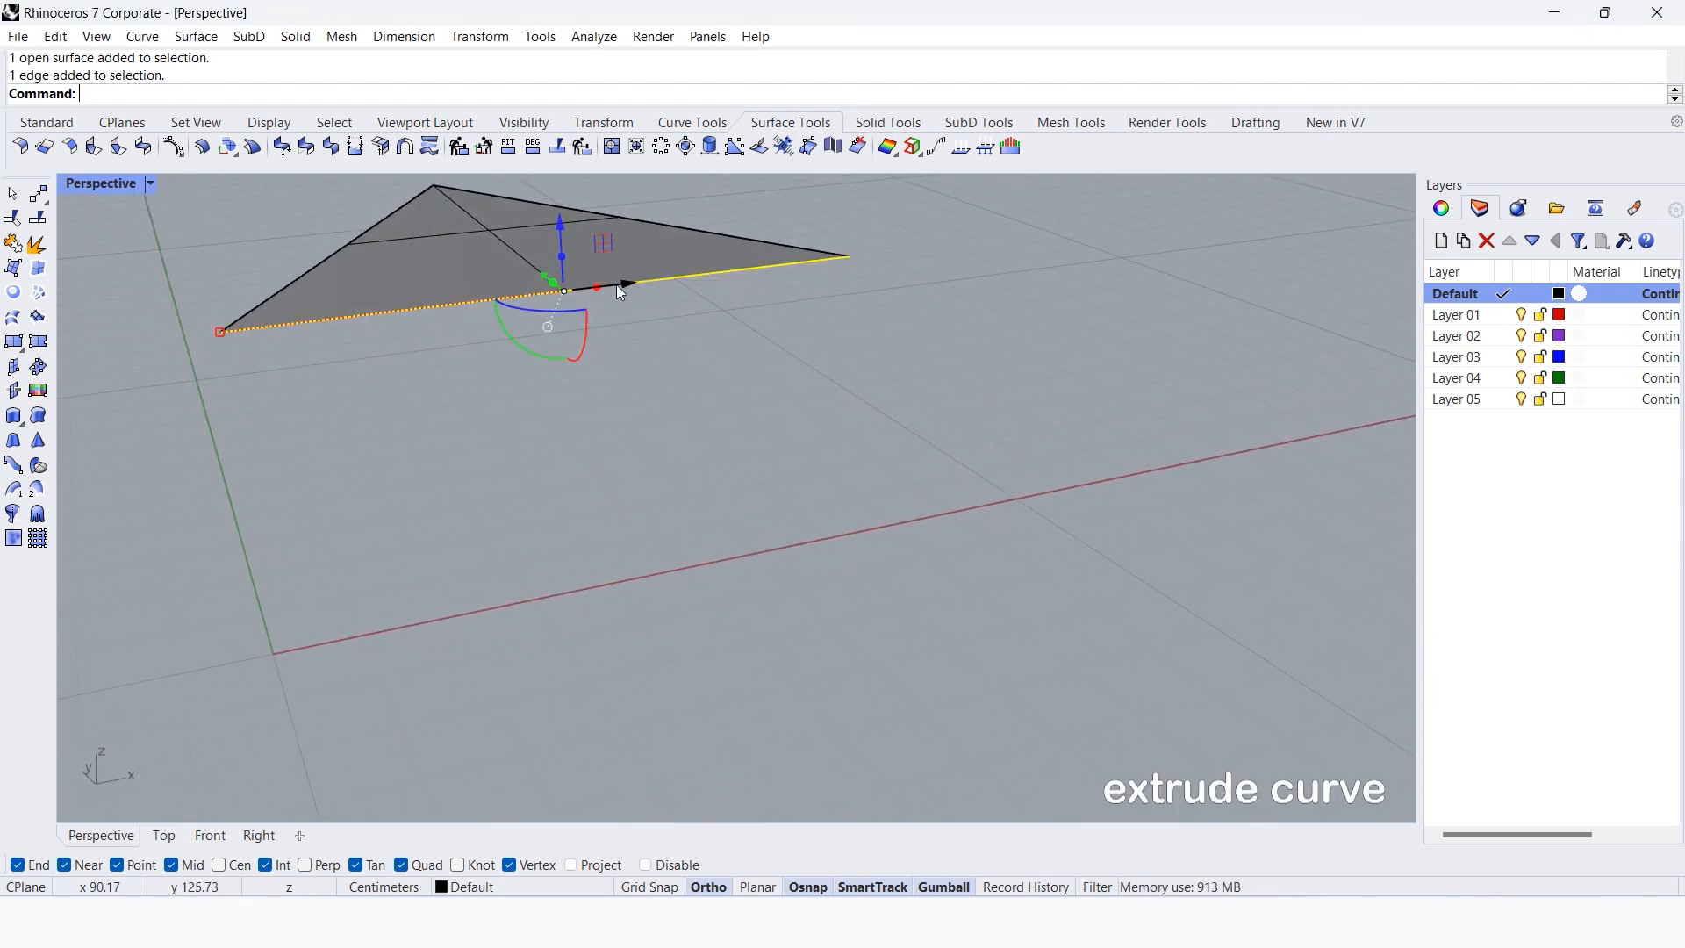
{"action": "left_click", "coordinate": [561, 254]}
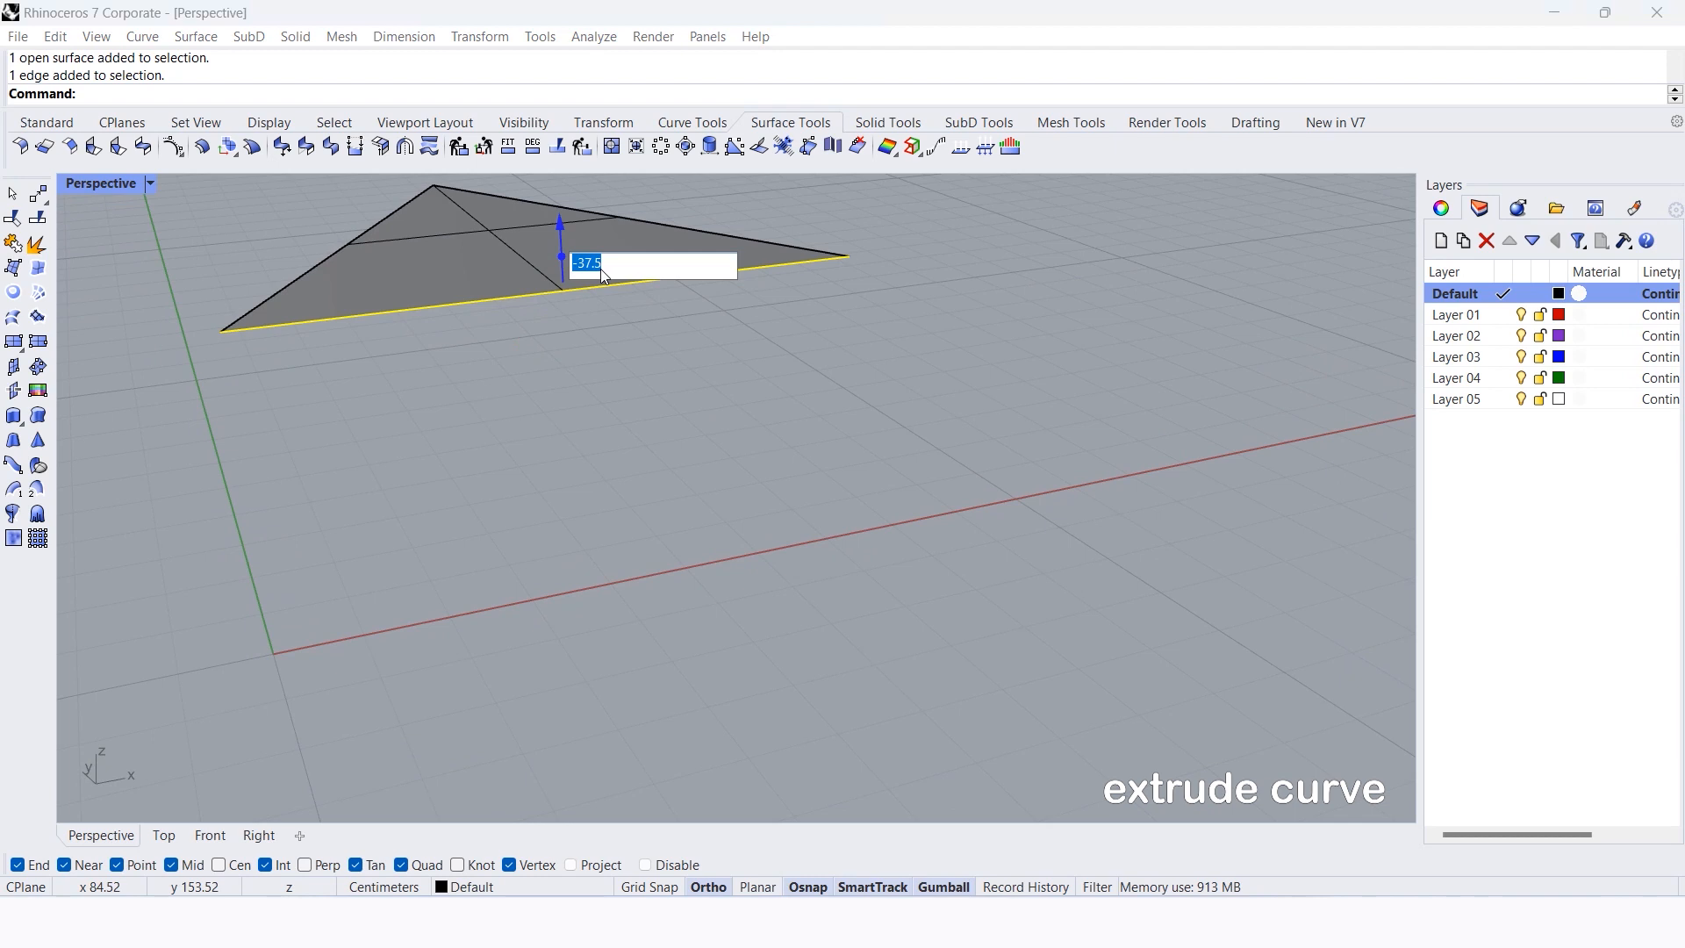
{"action": "key", "text": "Return"}
{"action": "left_click", "coordinate": [971, 551]}
- Move the side surface's vertical edge at its far X end by -3 cm along X
{"action": "right_click_drag", "start_coordinate": [971, 552], "coordinate": [772, 560]}
{"action": "scroll", "coordinate": [795, 527], "scroll_direction": "up", "scroll_amount": 3}
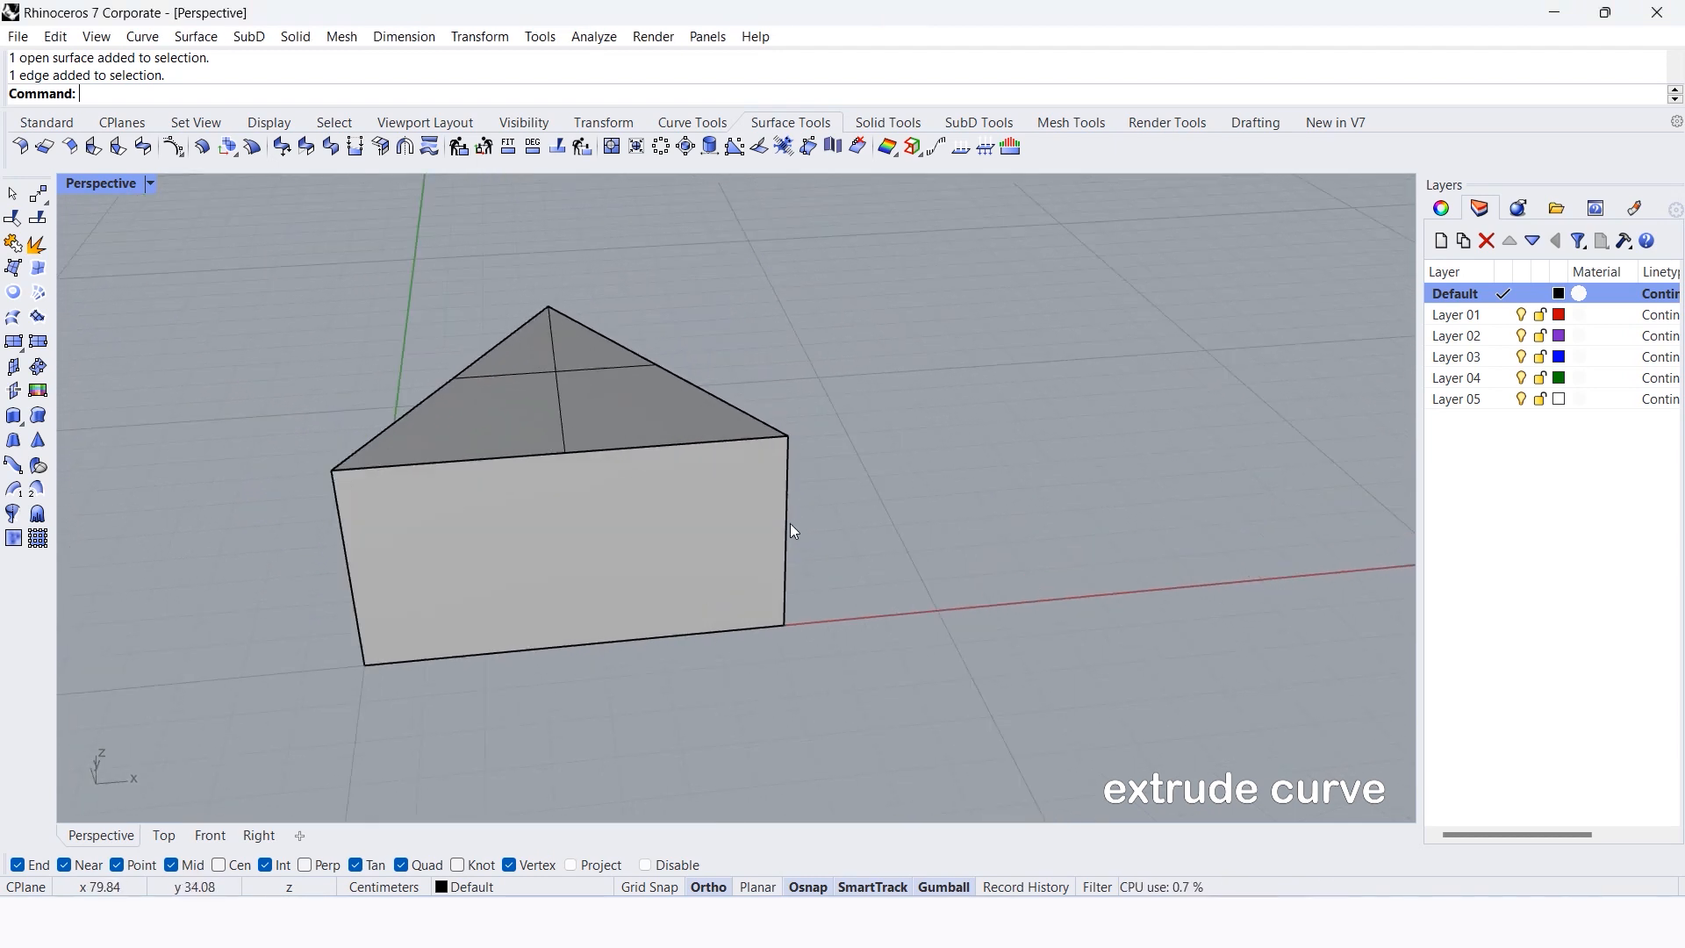
{"action": "right_click_drag", "start_coordinate": [707, 616], "coordinate": [511, 615]}
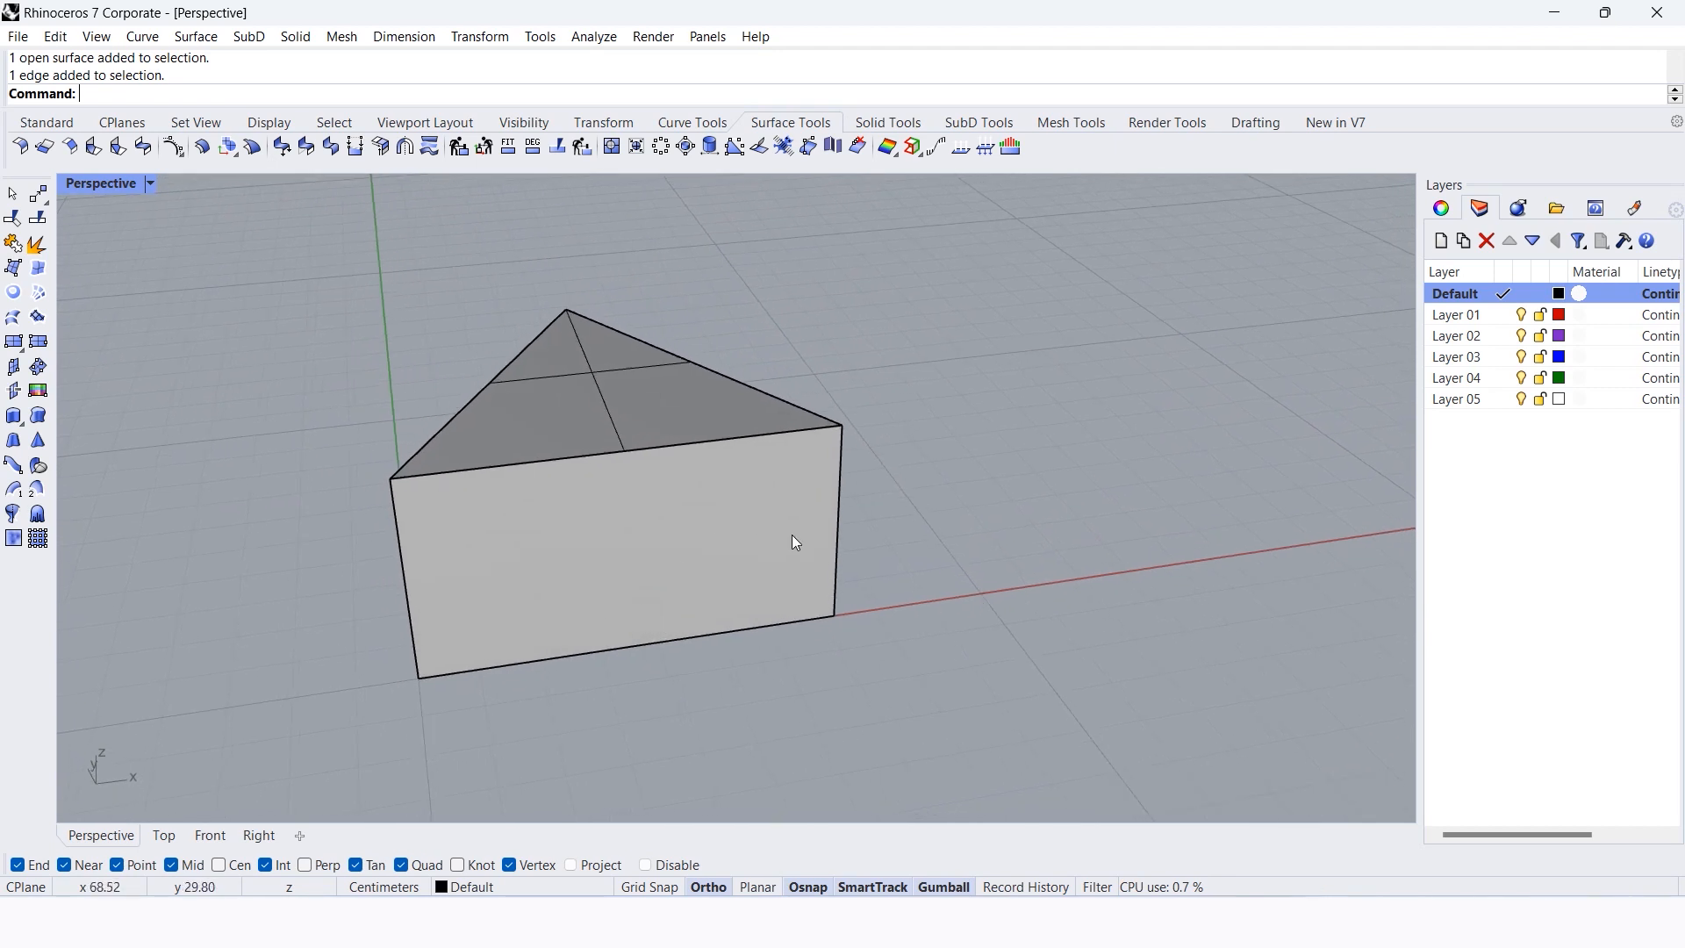
{"action": "scroll", "coordinate": [794, 545], "scroll_direction": "up", "scroll_amount": 2}
{"action": "left_click", "coordinate": [849, 526], "text": "ctrl+shift"}
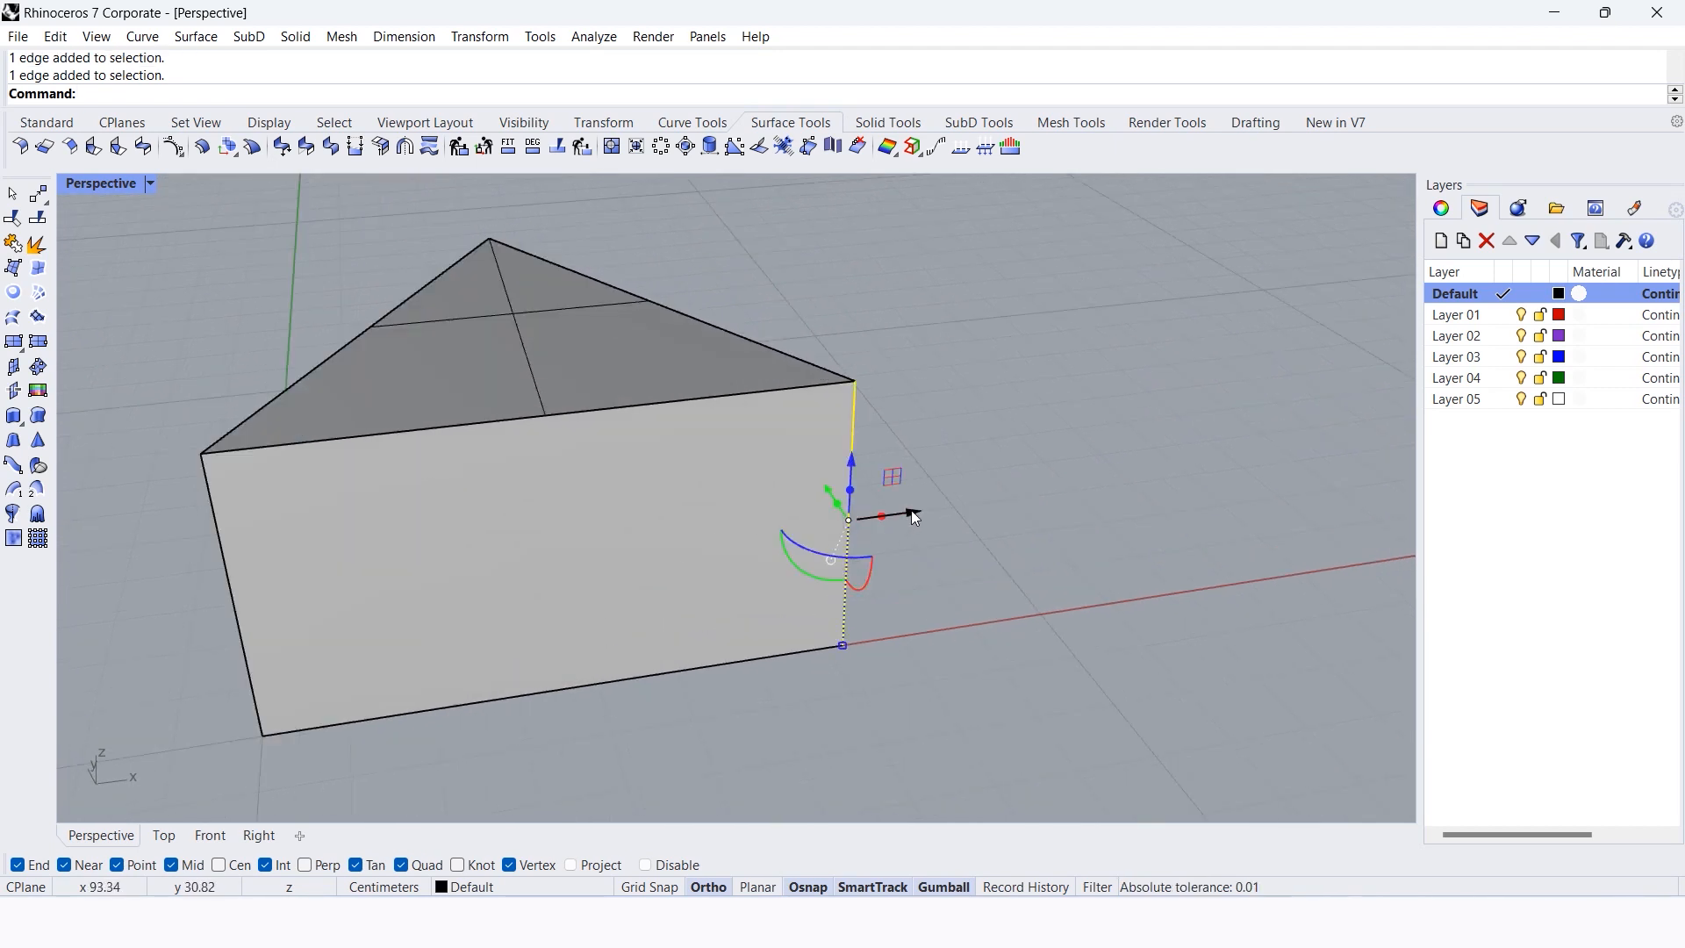
{"action": "left_click", "coordinate": [911, 510]}
{"action": "type", "text": "-3"}
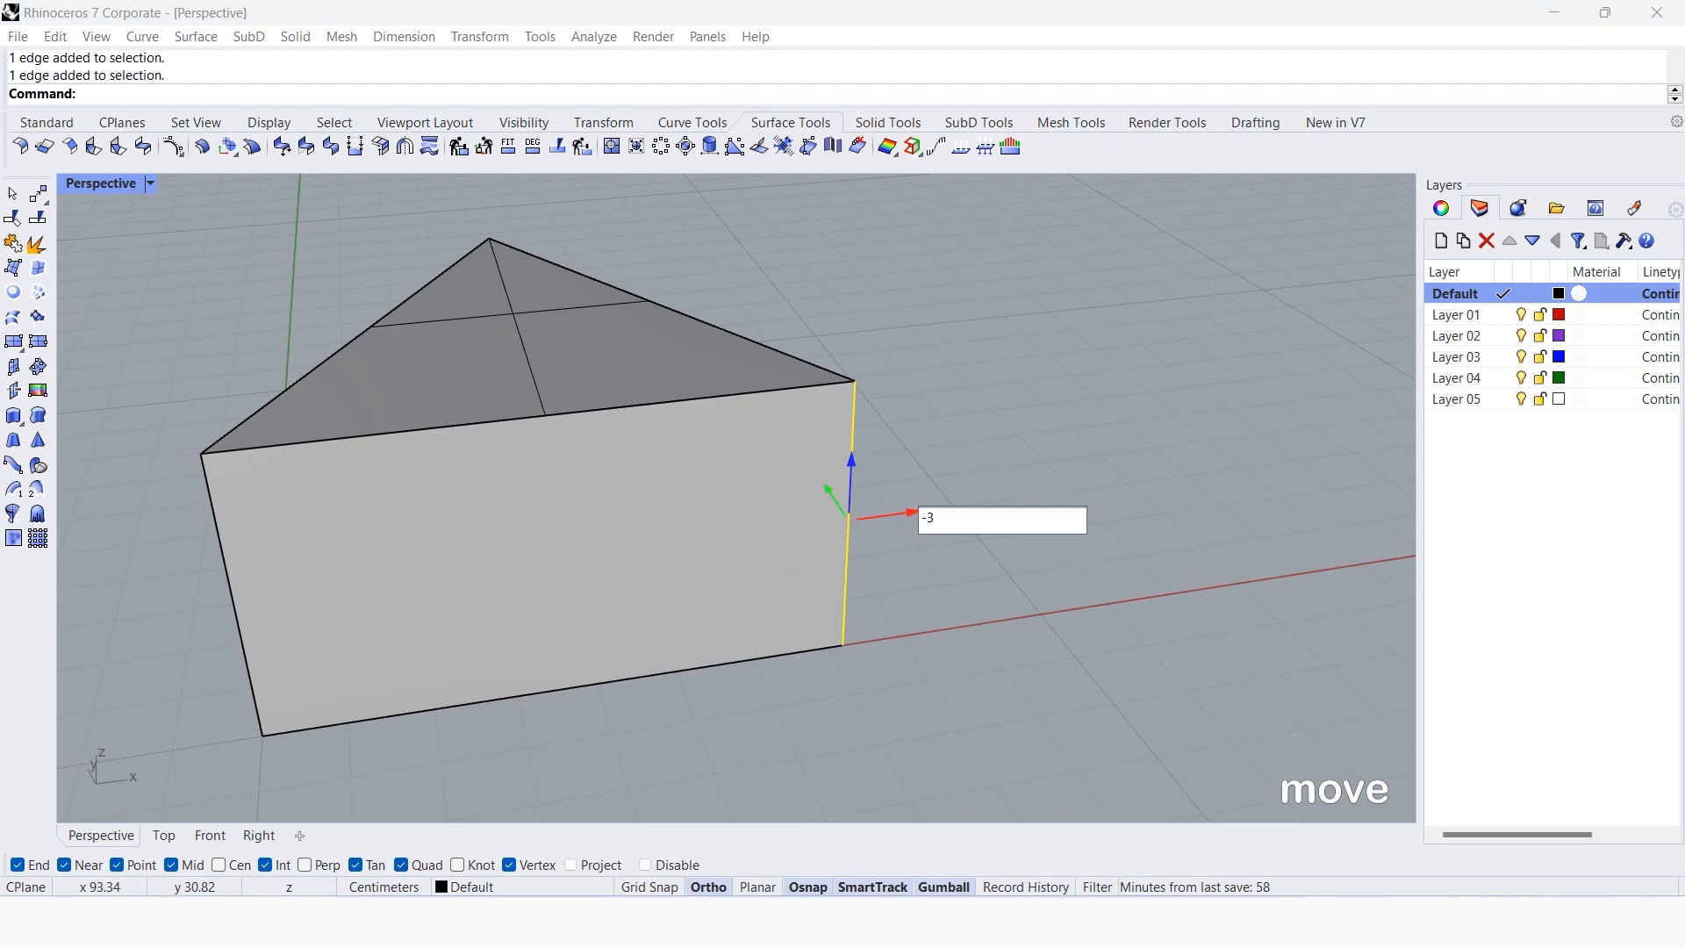
{"action": "key", "text": "Return"}
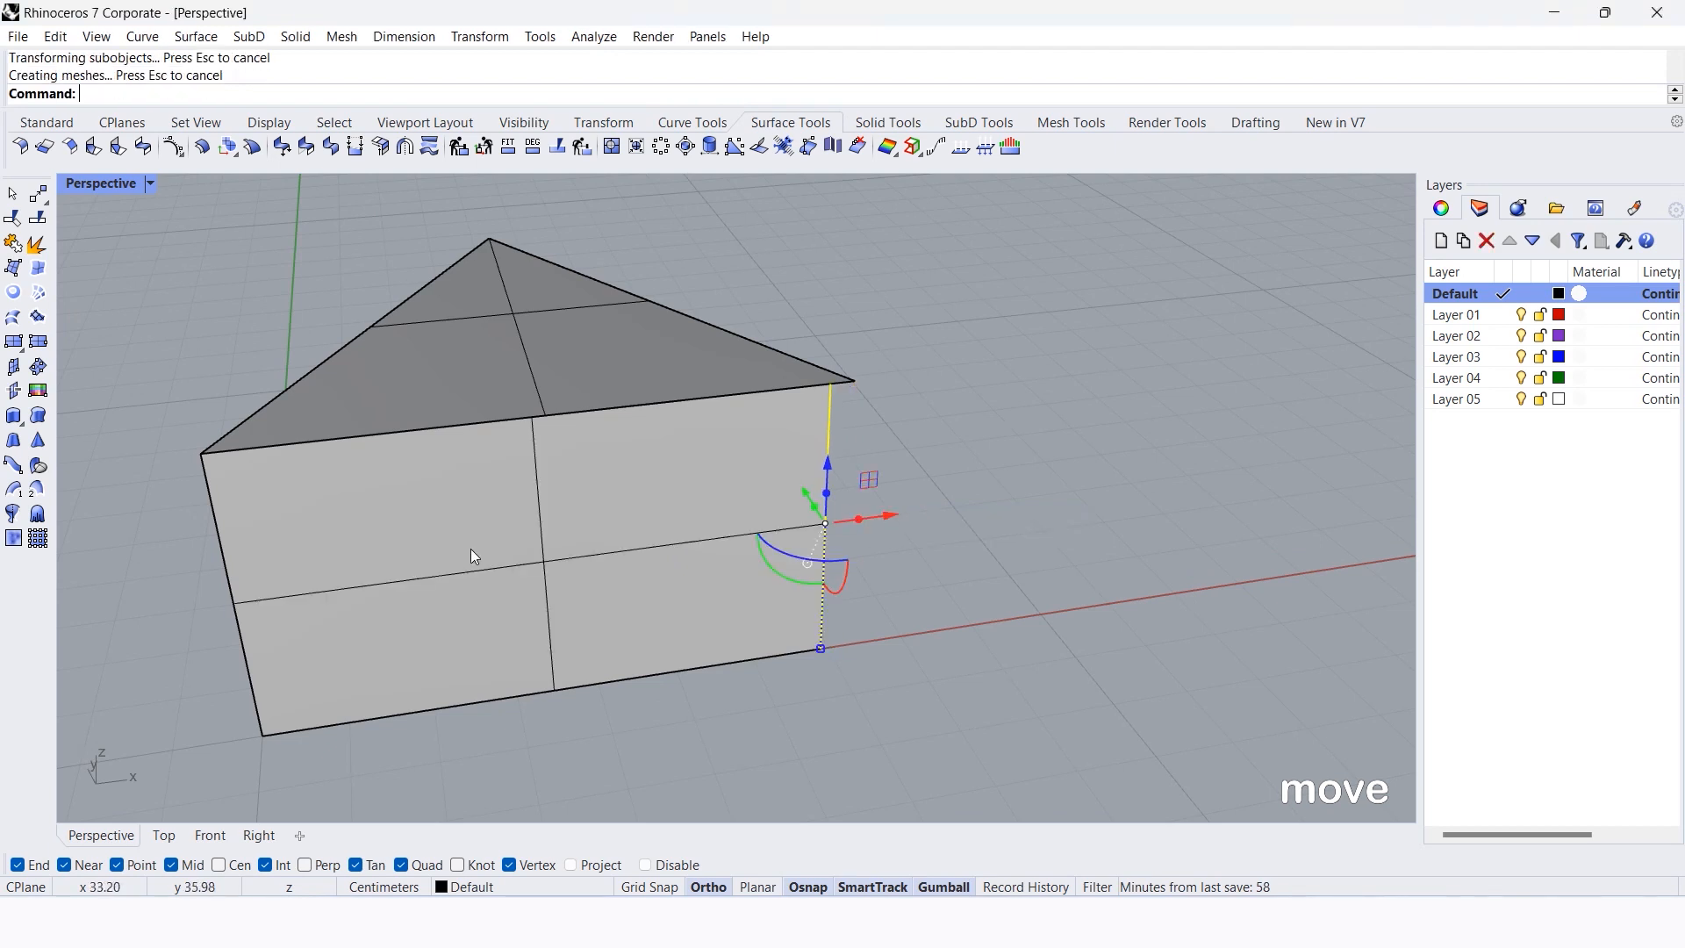
- Move the side surface's vertical edge nearest the Y axis by 4 cm along X
{"action": "left_click", "coordinate": [231, 608], "text": "ctrl+shift"}
{"action": "key", "text": "Escape"}
{"action": "left_click", "coordinate": [235, 621], "text": "ctrl+shift"}
{"action": "left_click", "coordinate": [303, 591]}
{"action": "type", "text": "4"}
{"action": "key", "text": "Return"}
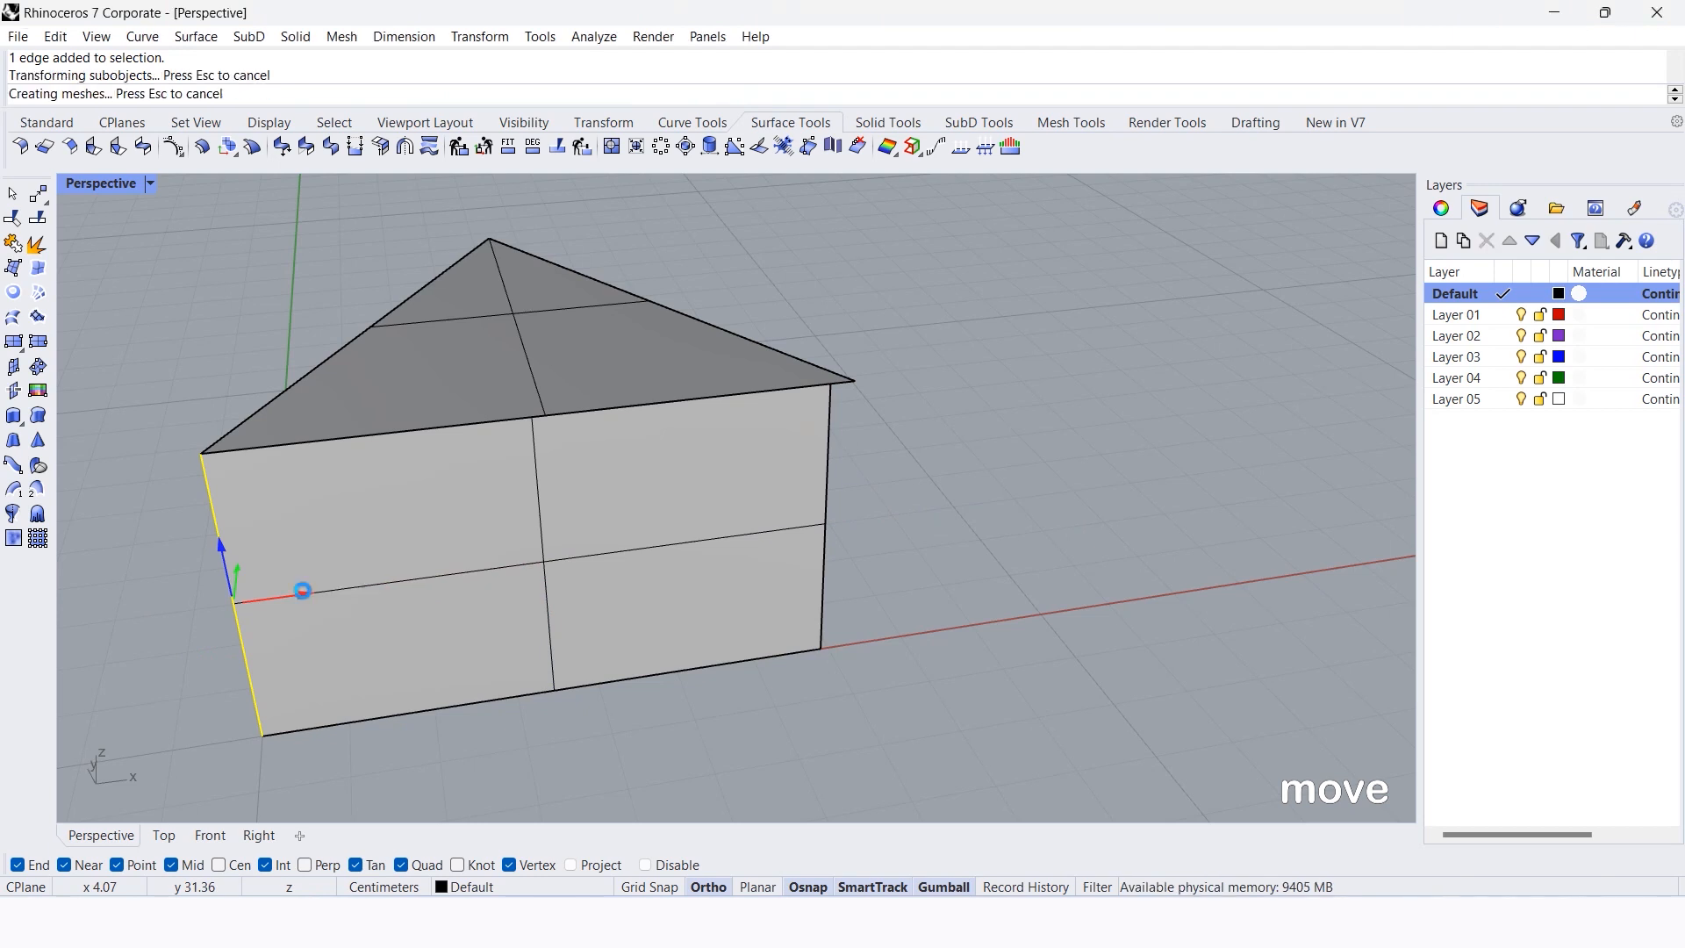
{"action": "left_click", "coordinate": [813, 716]}
- Move the side surface's lower vertex at its far X end by -50 cm along X
{"action": "left_click_drag", "start_coordinate": [874, 604], "coordinate": [874, 606], "text": "ctrl+shift"}
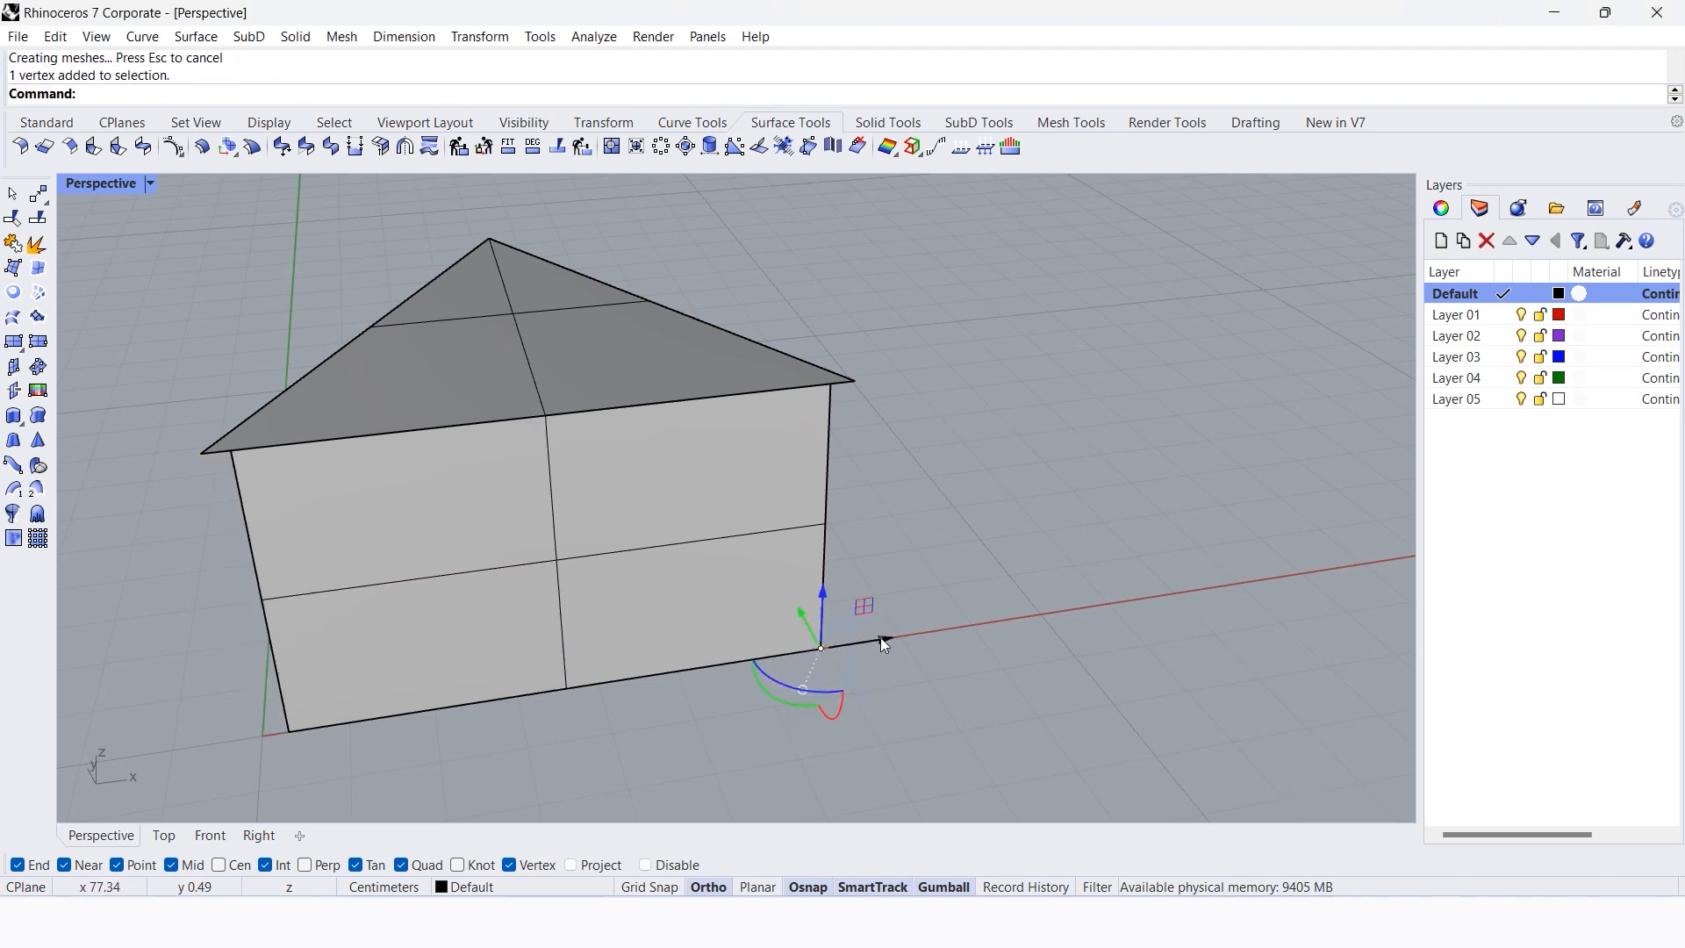
{"action": "left_click", "coordinate": [881, 637]}
{"action": "type", "text": "-5"}
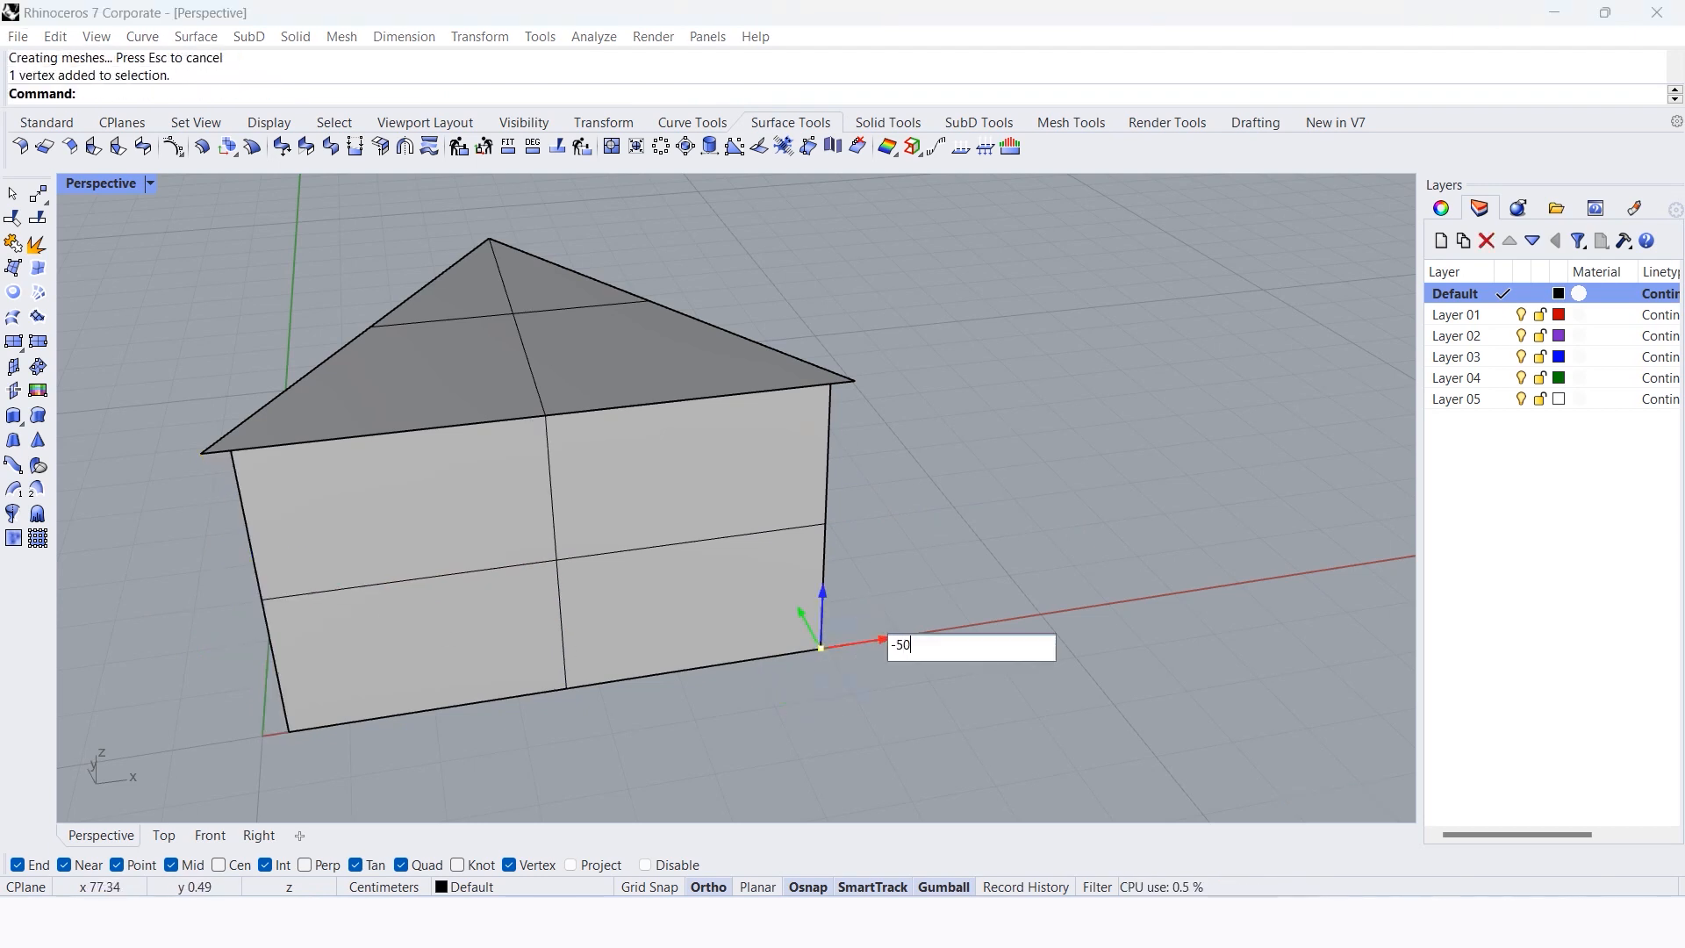
{"action": "type", "text": "0"}
{"action": "key", "text": "Return"}
- Move the side surface's lower vertex nearest the origin by 10 cm along X
{"action": "left_click_drag", "start_coordinate": [255, 780], "coordinate": [303, 702], "text": "ctrl+shift"}
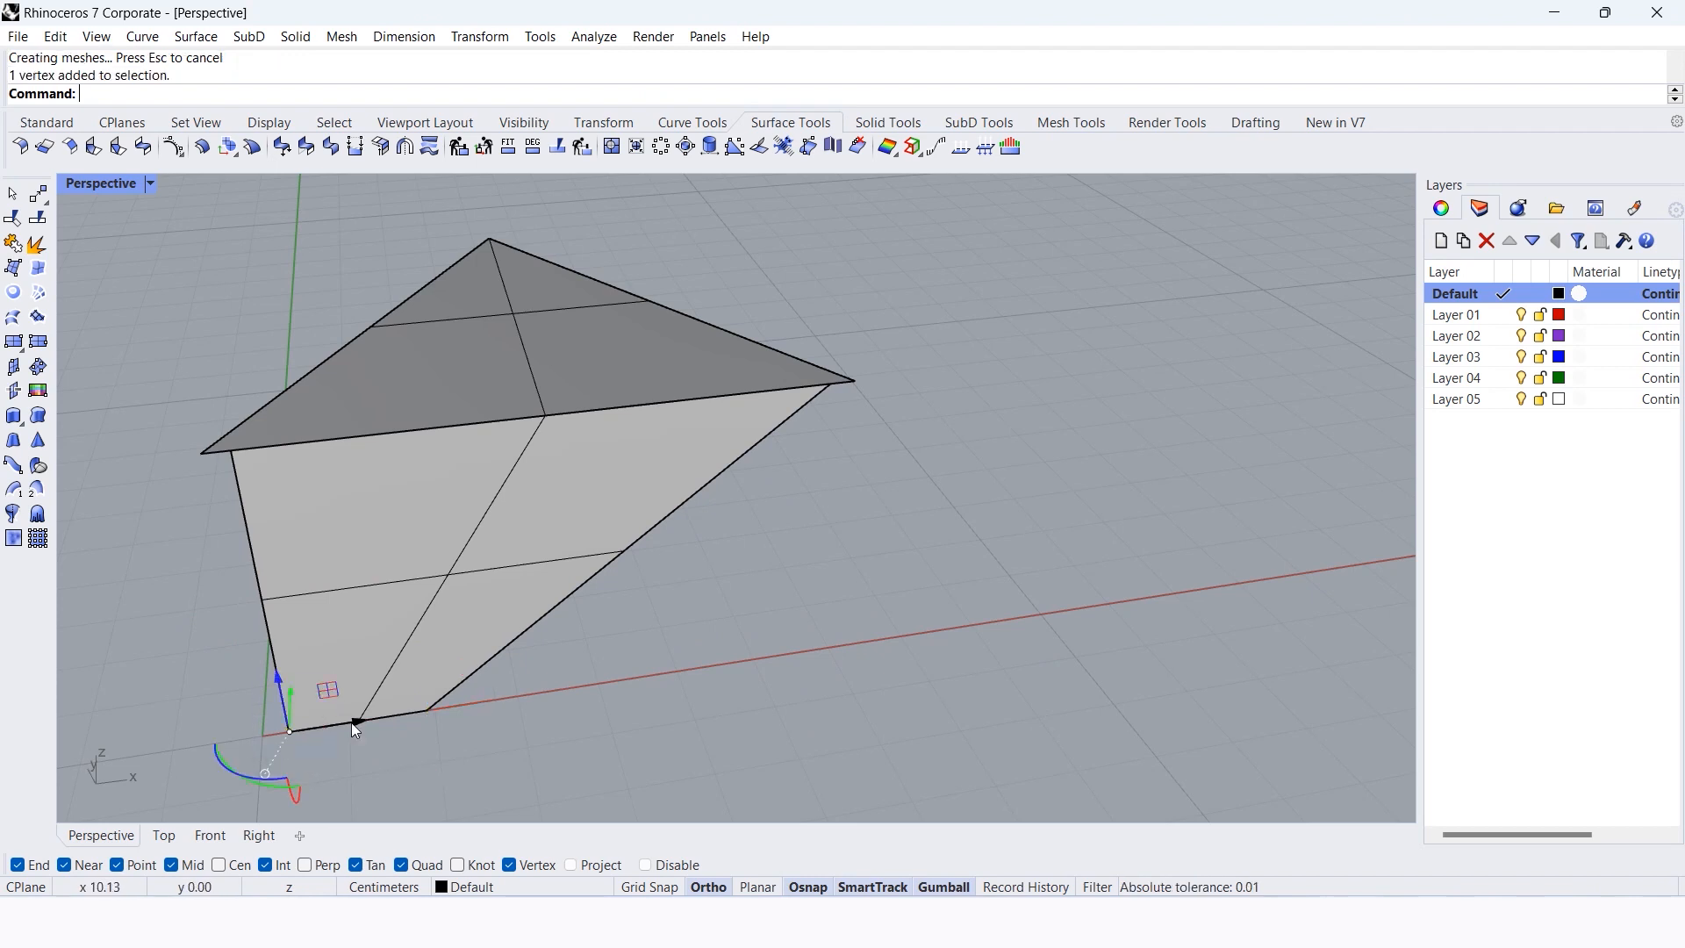
{"action": "left_click", "coordinate": [351, 723]}
{"action": "type", "text": "10"}
{"action": "key", "text": "Return"}
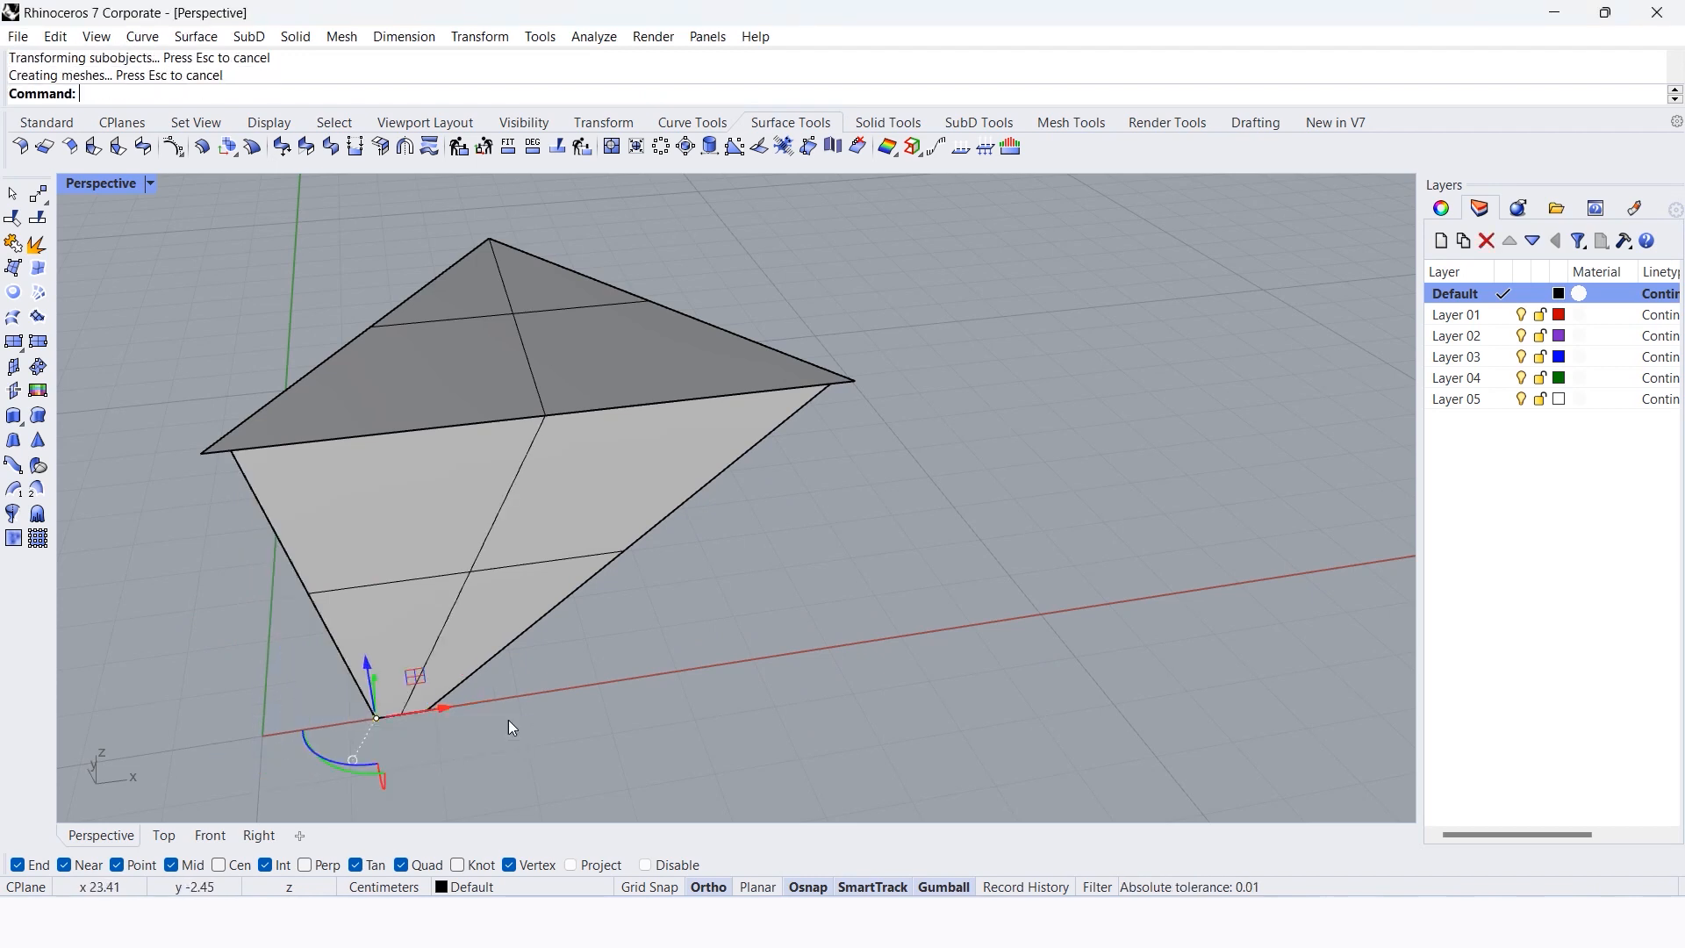
- Fillet the side surface and the triangular top with FilletSrf at radius 3, with extending and trimming on
{"action": "right_click_drag", "start_coordinate": [709, 577], "coordinate": [888, 509]}
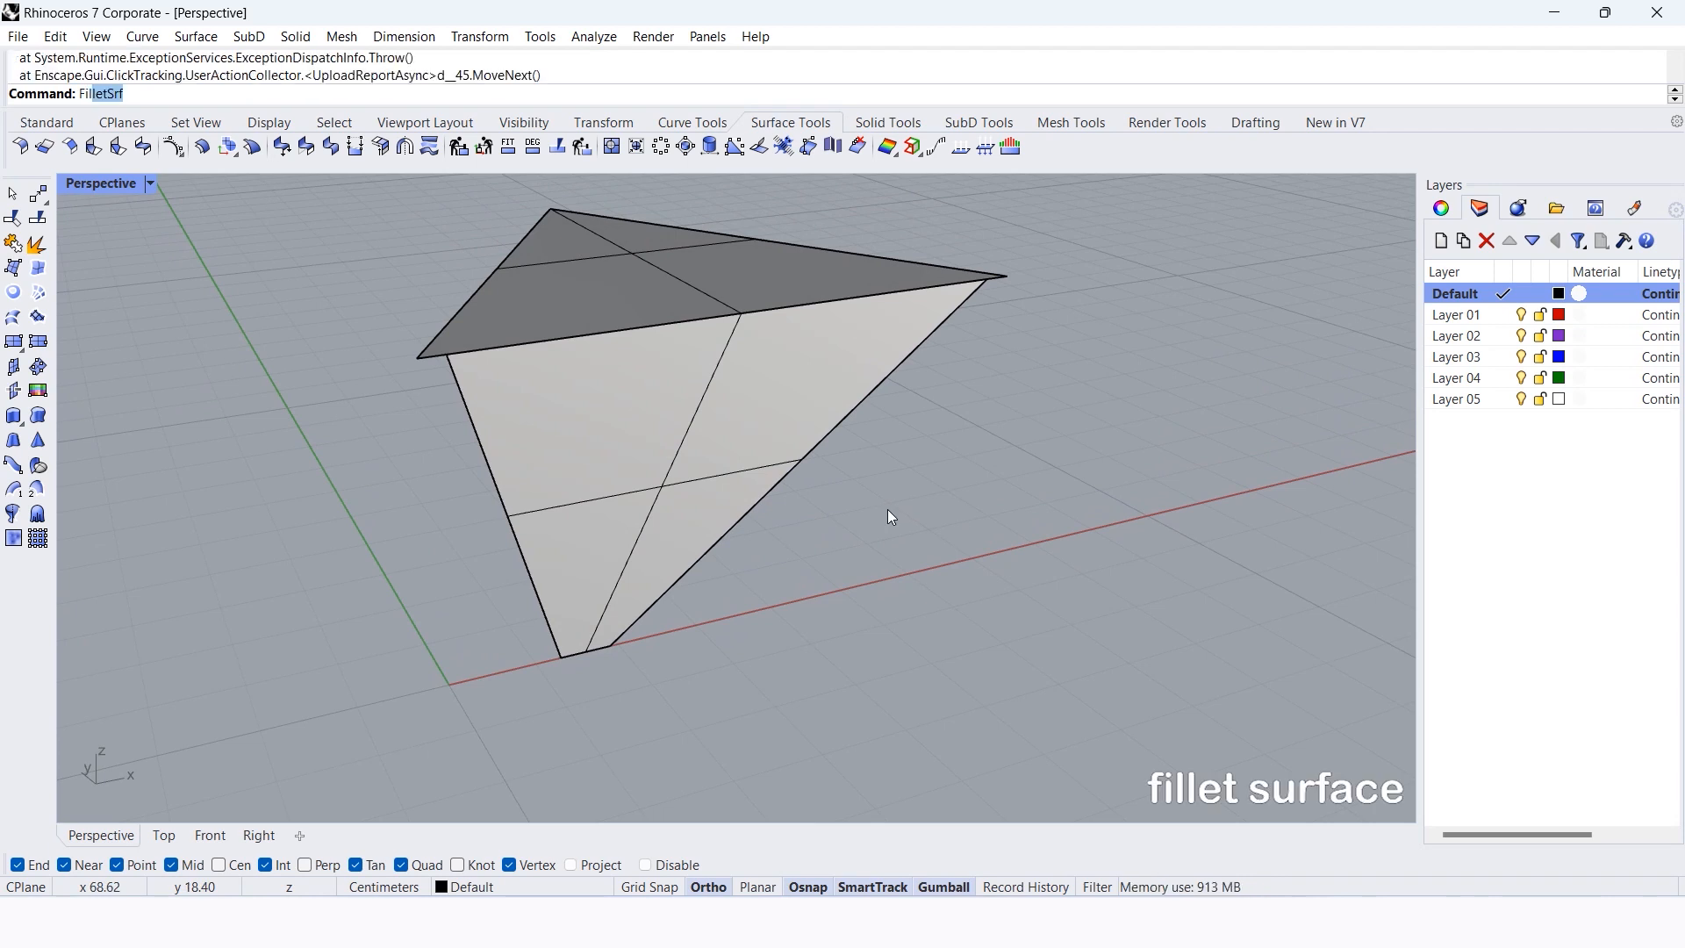
{"action": "type", "text": "l"}
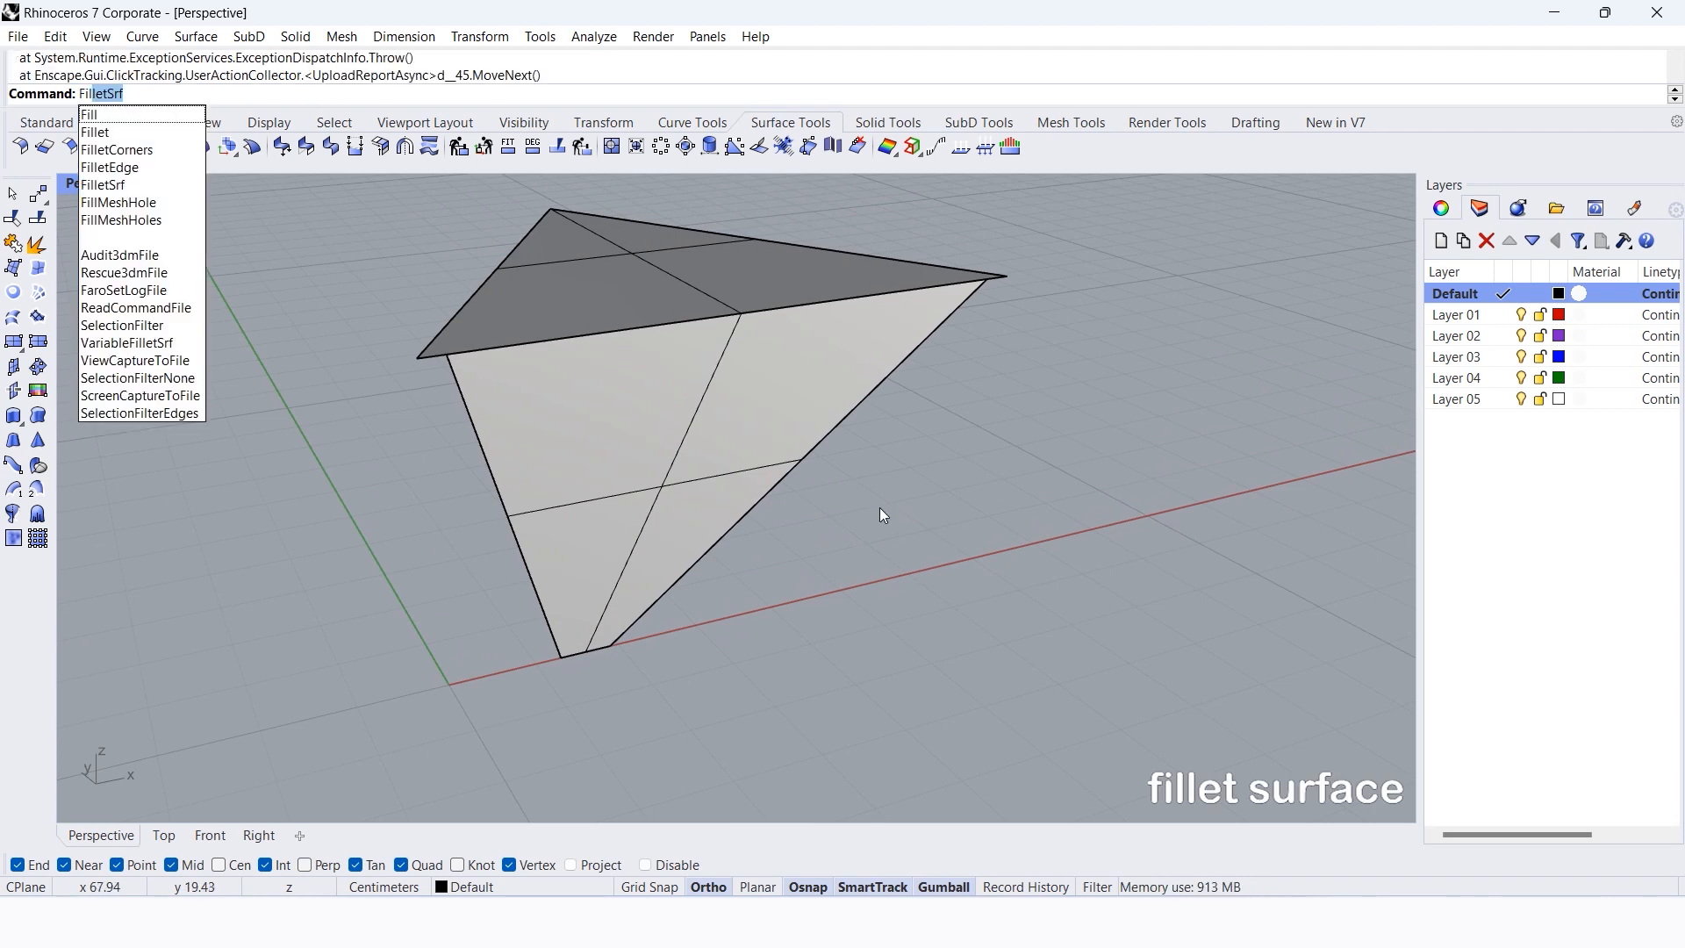
{"action": "key", "text": "Return"}
{"action": "left_click", "coordinate": [211, 94]}
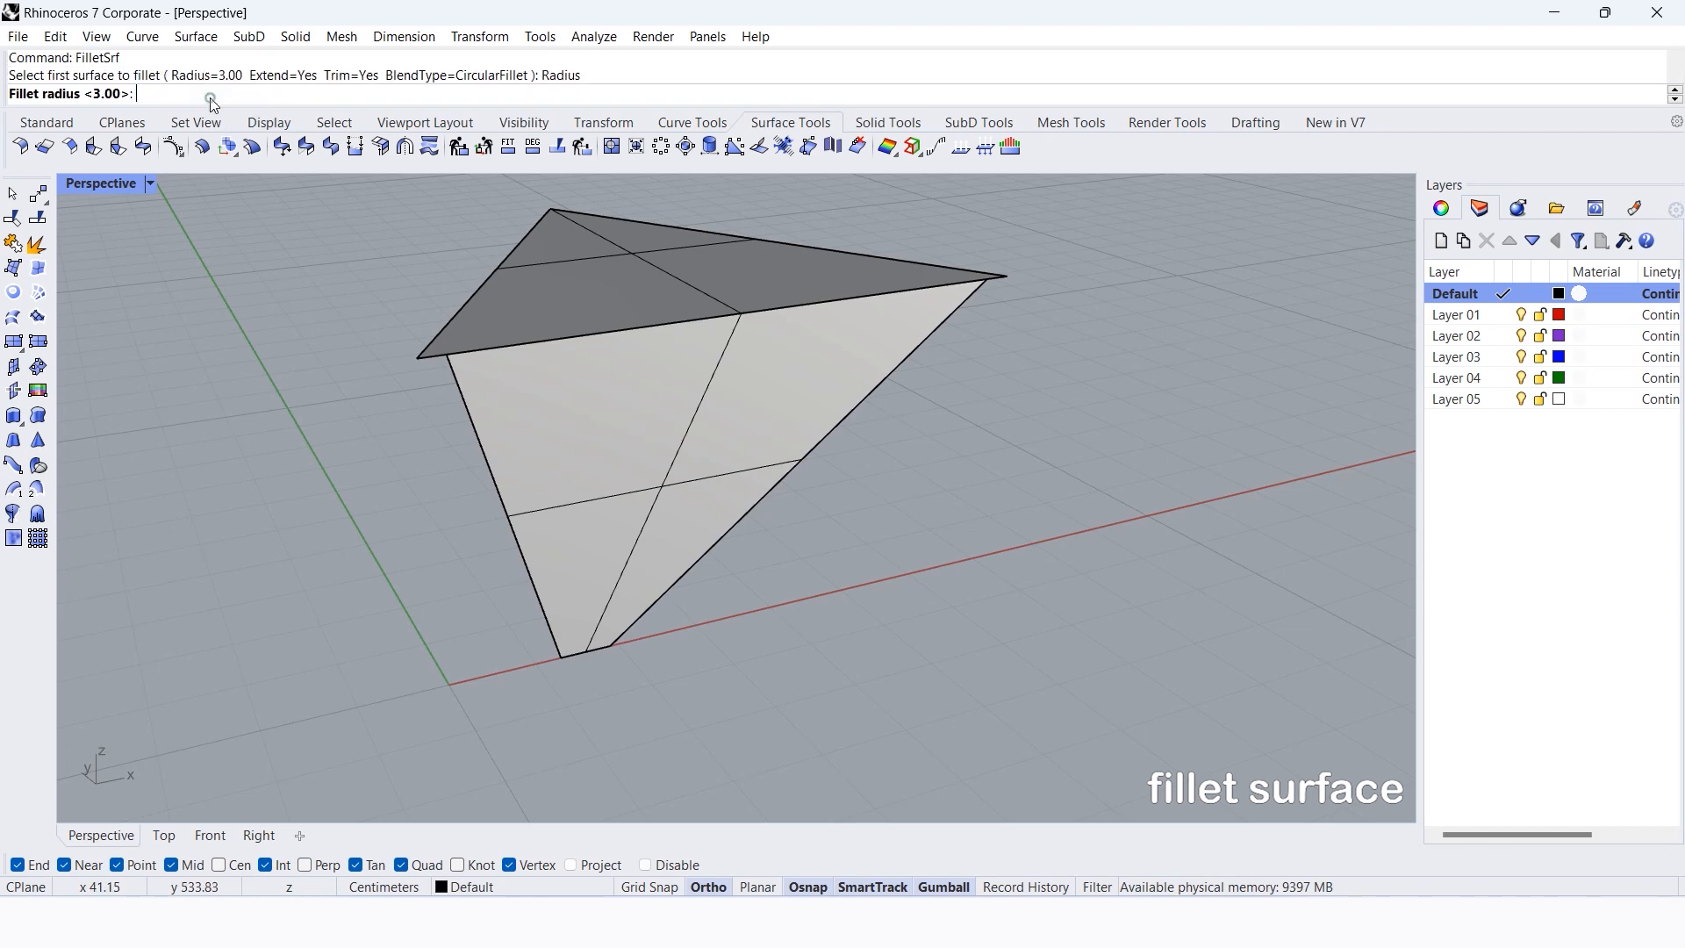
{"action": "type", "text": "3"}
{"action": "key", "text": "Return"}
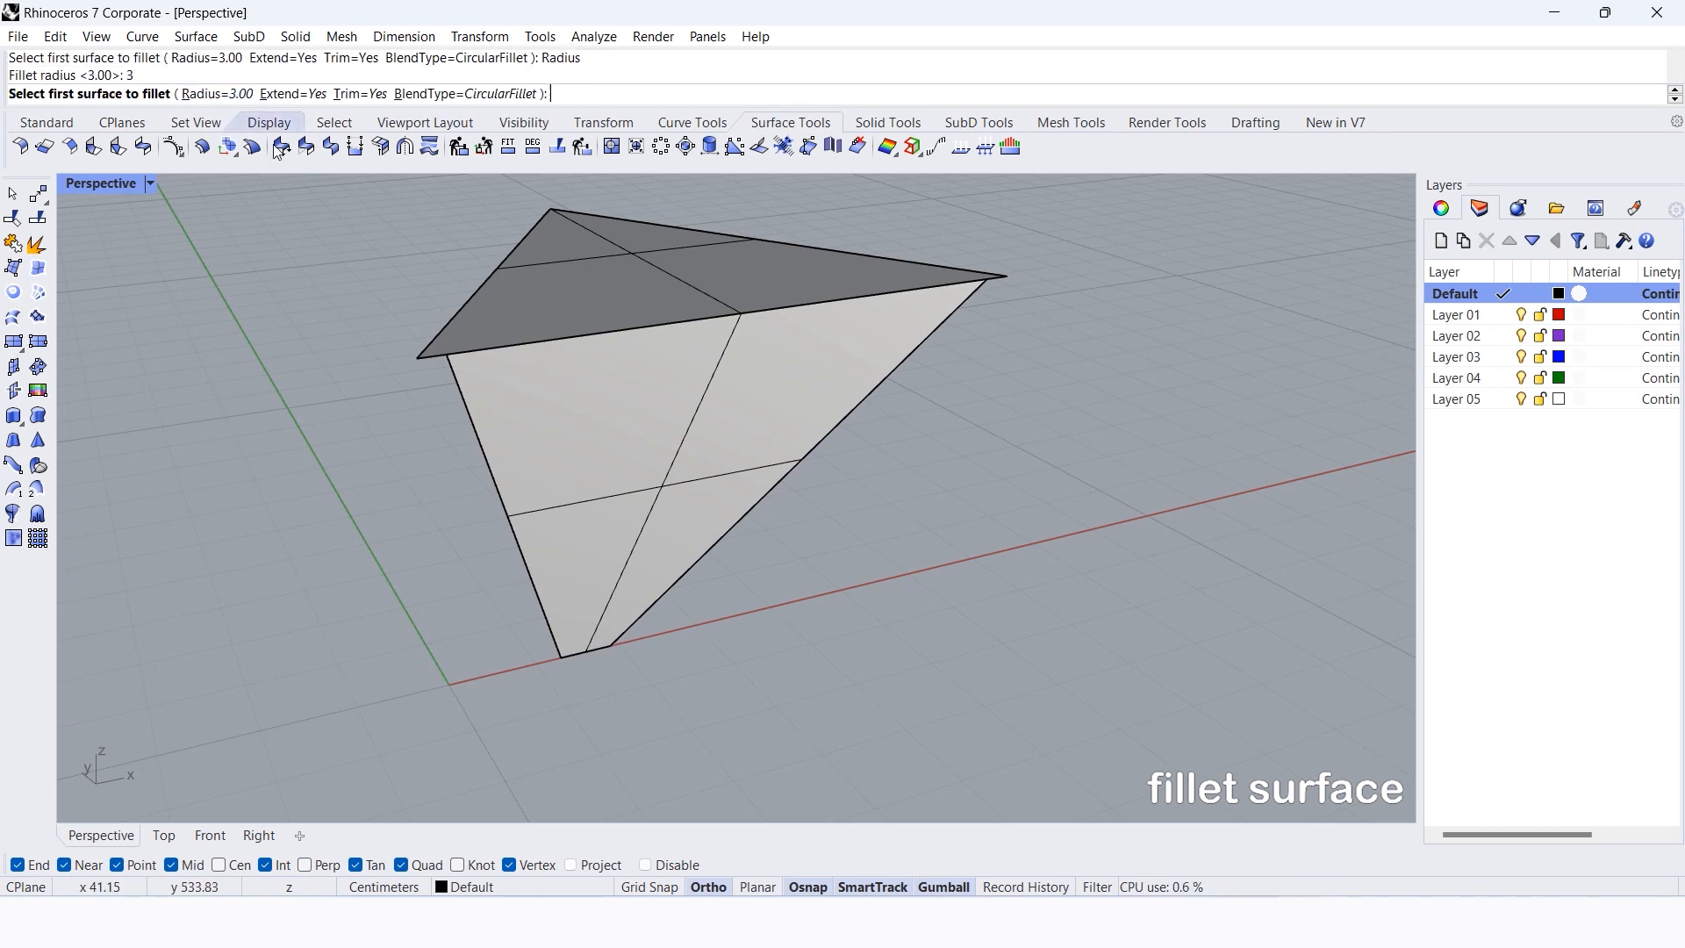
{"action": "left_click", "coordinate": [635, 409]}
{"action": "left_click", "coordinate": [611, 298]}
{"action": "right_click_drag", "start_coordinate": [918, 560], "coordinate": [799, 458]}
{"action": "scroll", "coordinate": [918, 528], "scroll_direction": "down", "scroll_amount": 6}
{"action": "right_click_drag", "start_coordinate": [751, 521], "coordinate": [753, 561]}
{"action": "scroll", "coordinate": [738, 520], "scroll_direction": "up", "scroll_amount": 6}
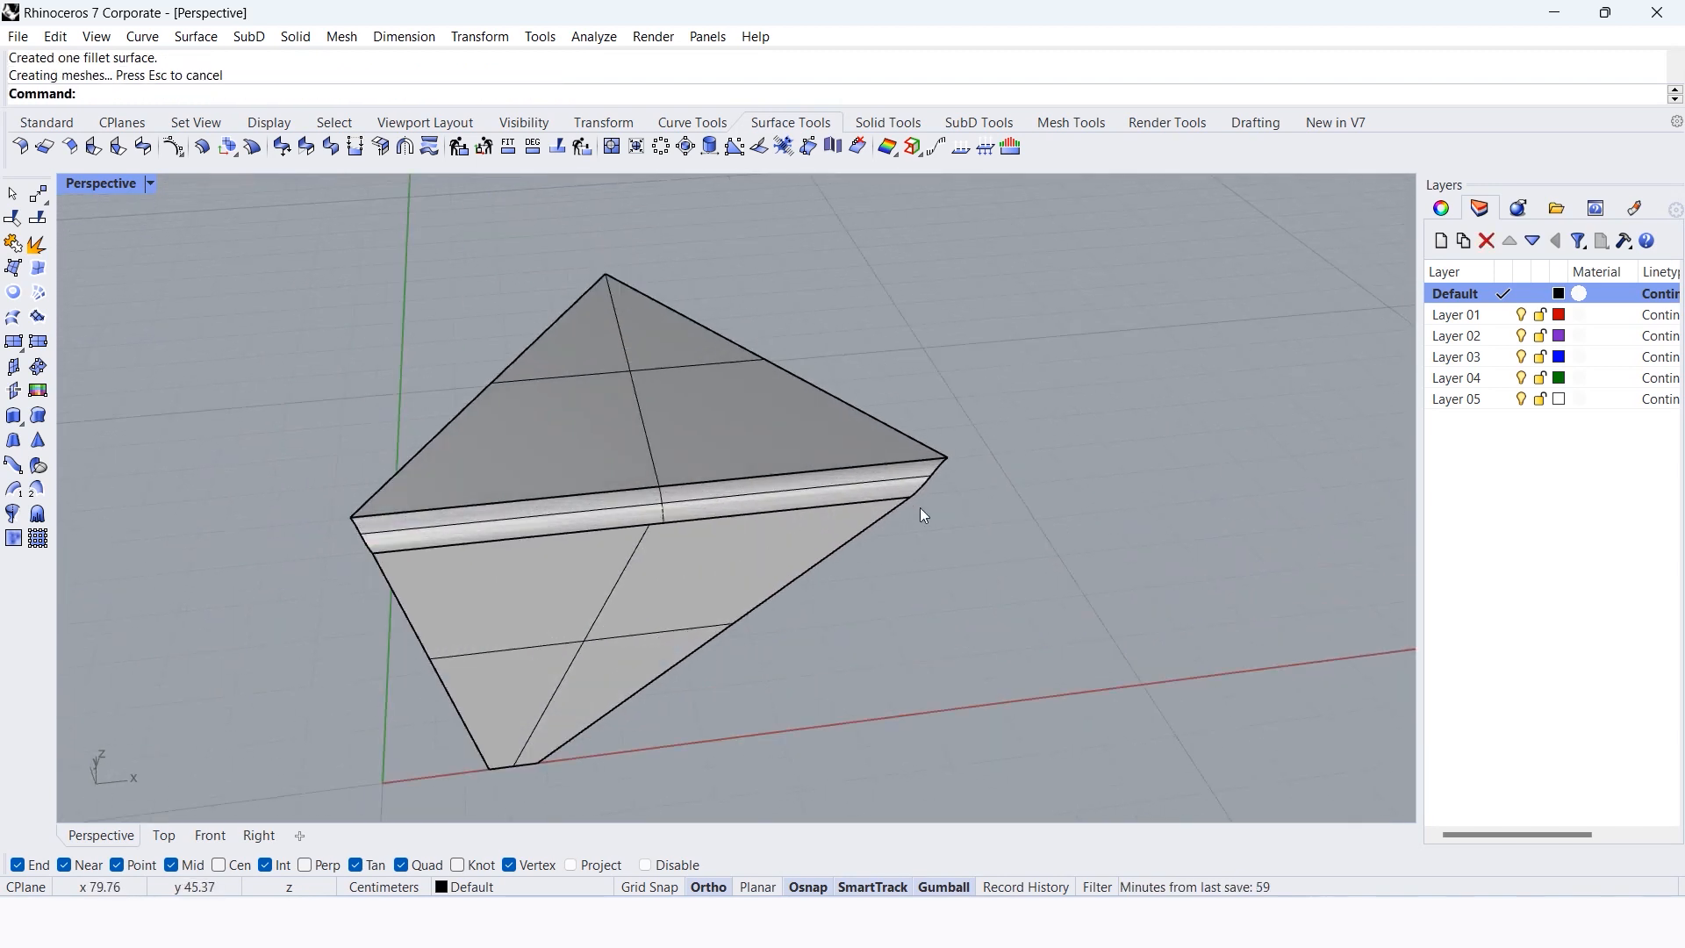
{"action": "left_click_drag", "start_coordinate": [966, 497], "coordinate": [869, 546]}
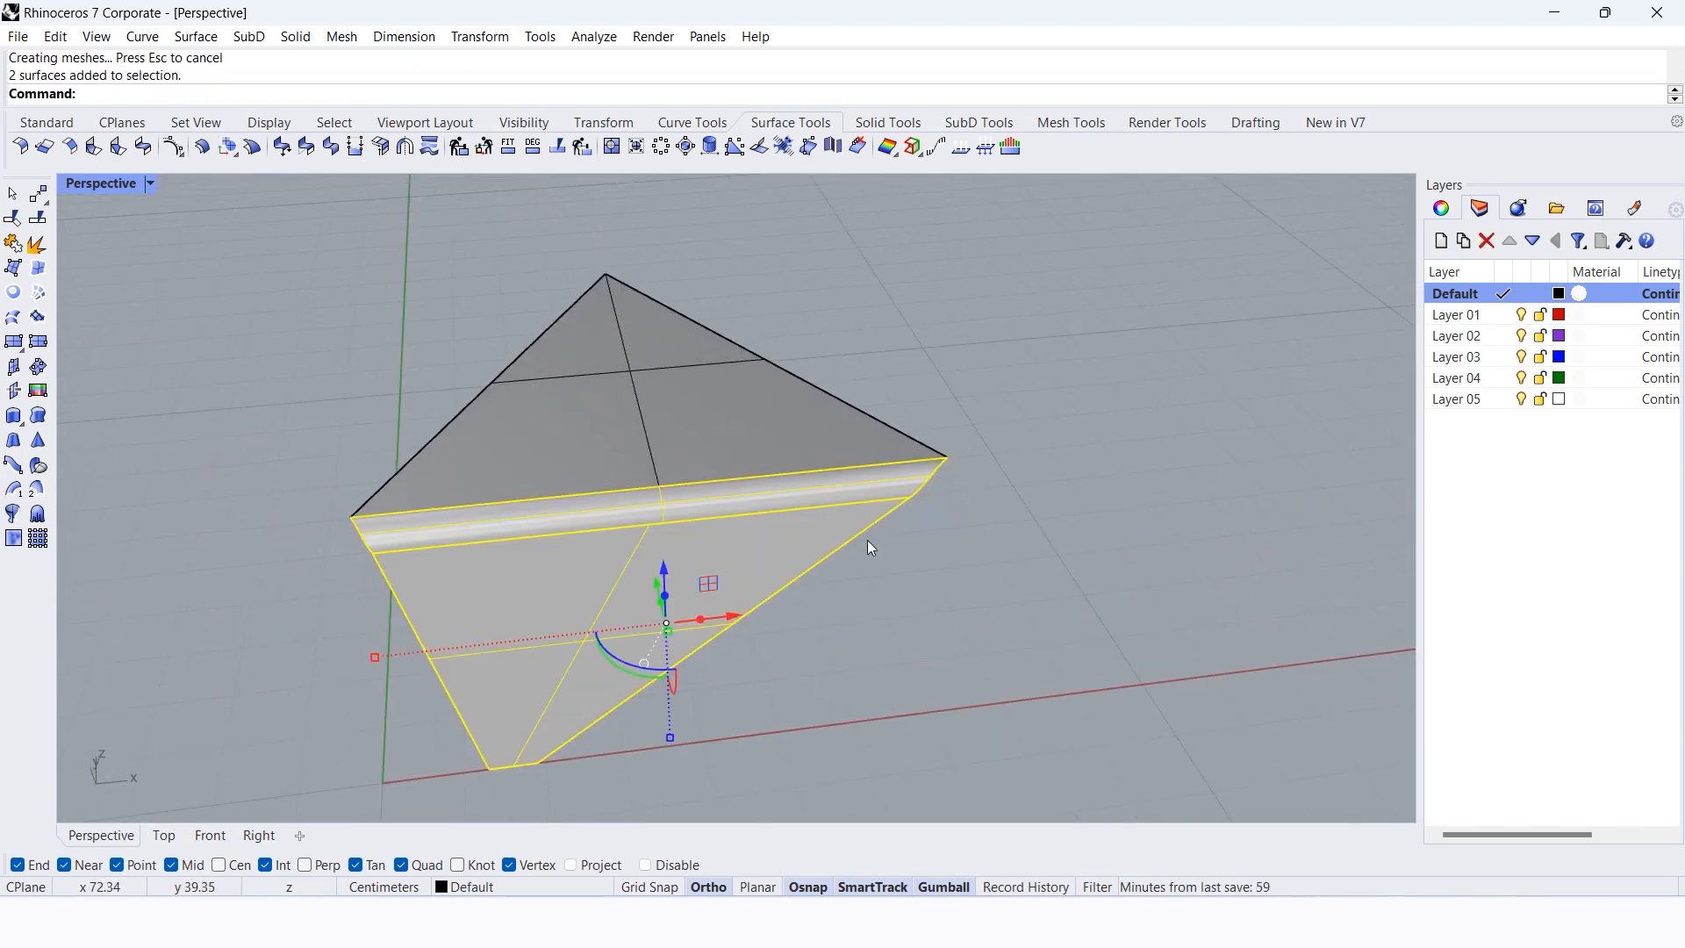
{"action": "left_click", "coordinate": [164, 836]}
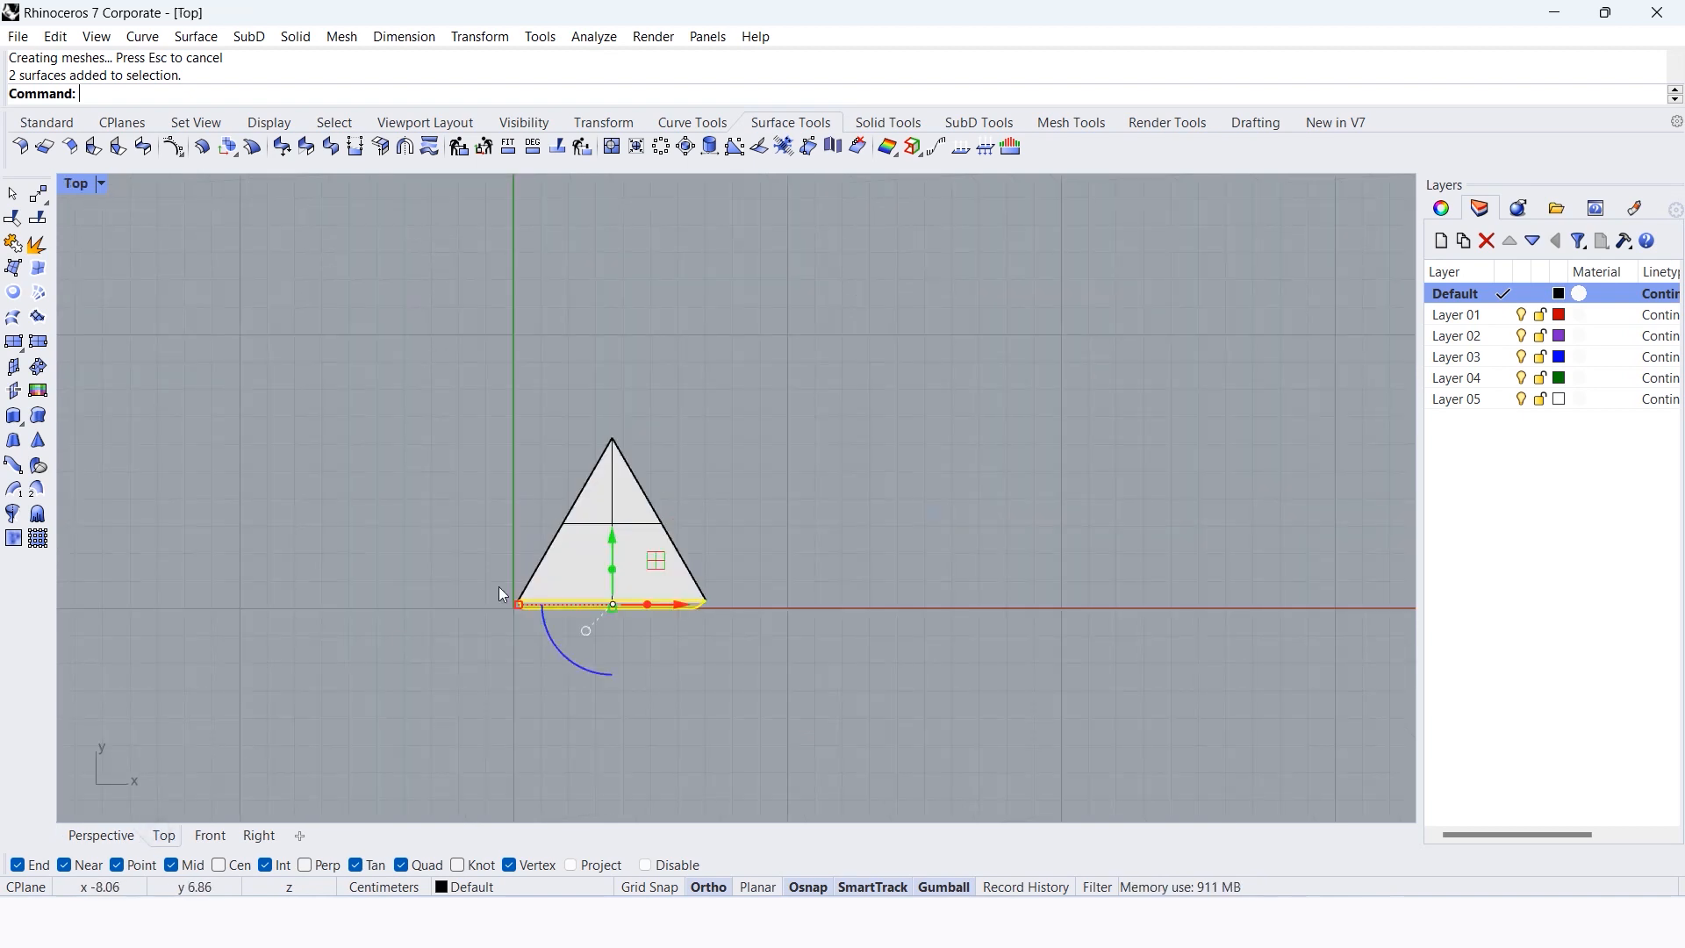
{"action": "key", "text": "Return"}
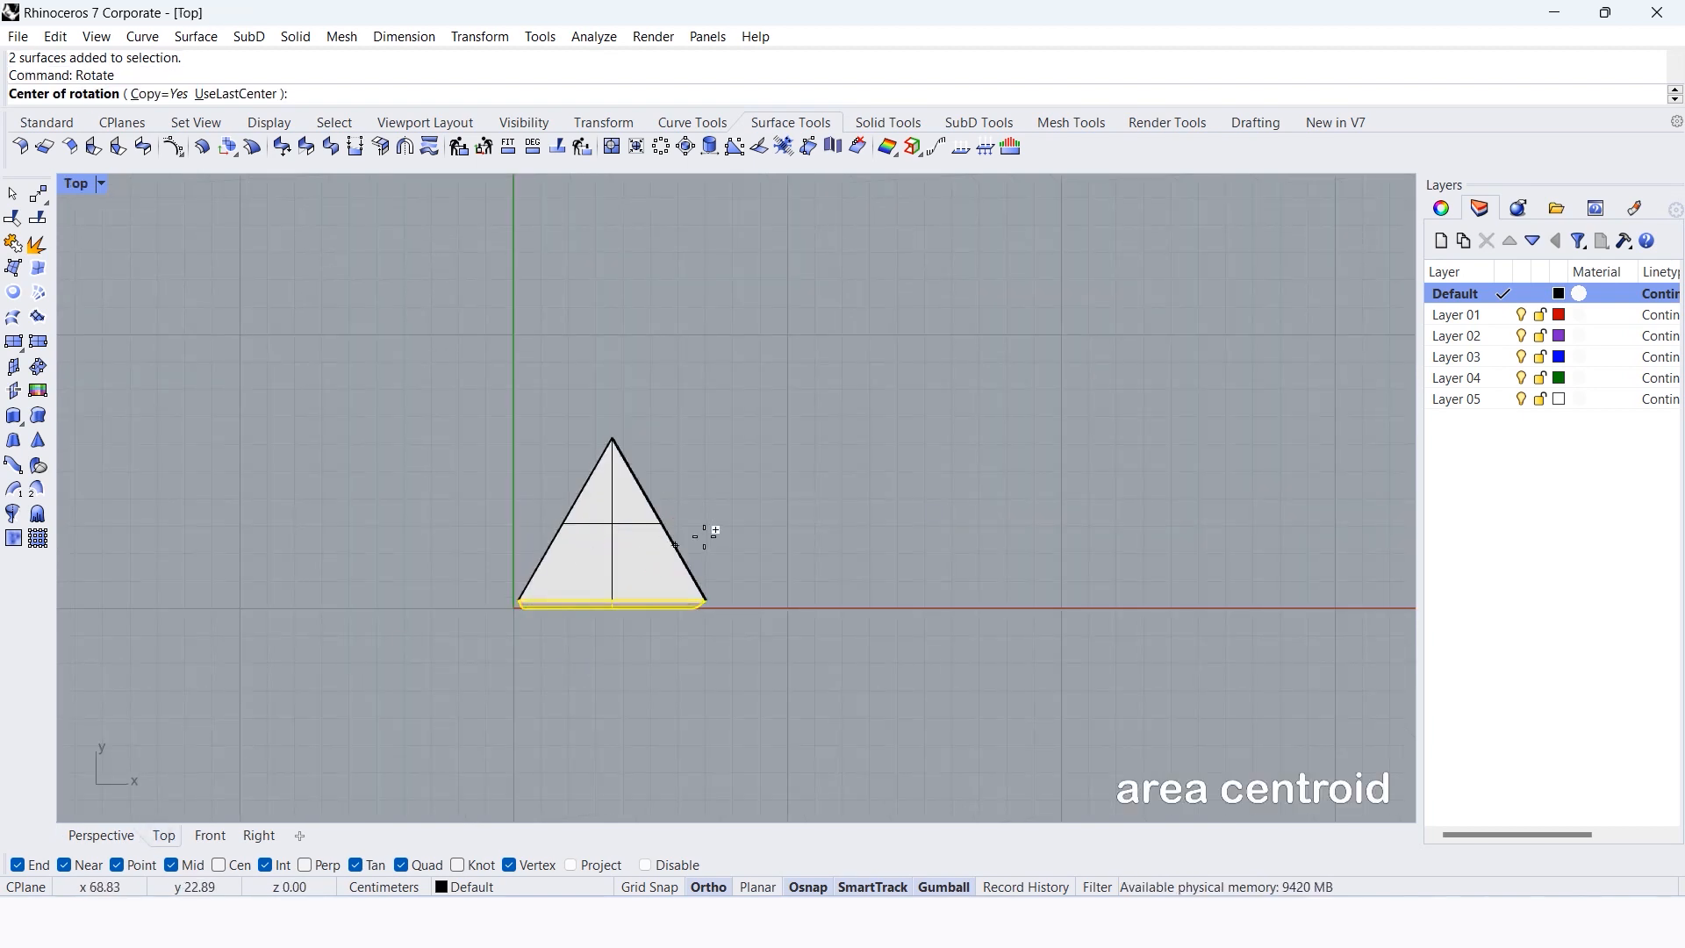
{"action": "scroll", "coordinate": [600, 554], "scroll_direction": "up", "scroll_amount": 4}
{"action": "scroll", "coordinate": [600, 554], "scroll_direction": "up", "scroll_amount": 2}
{"action": "key", "text": "Escape"}
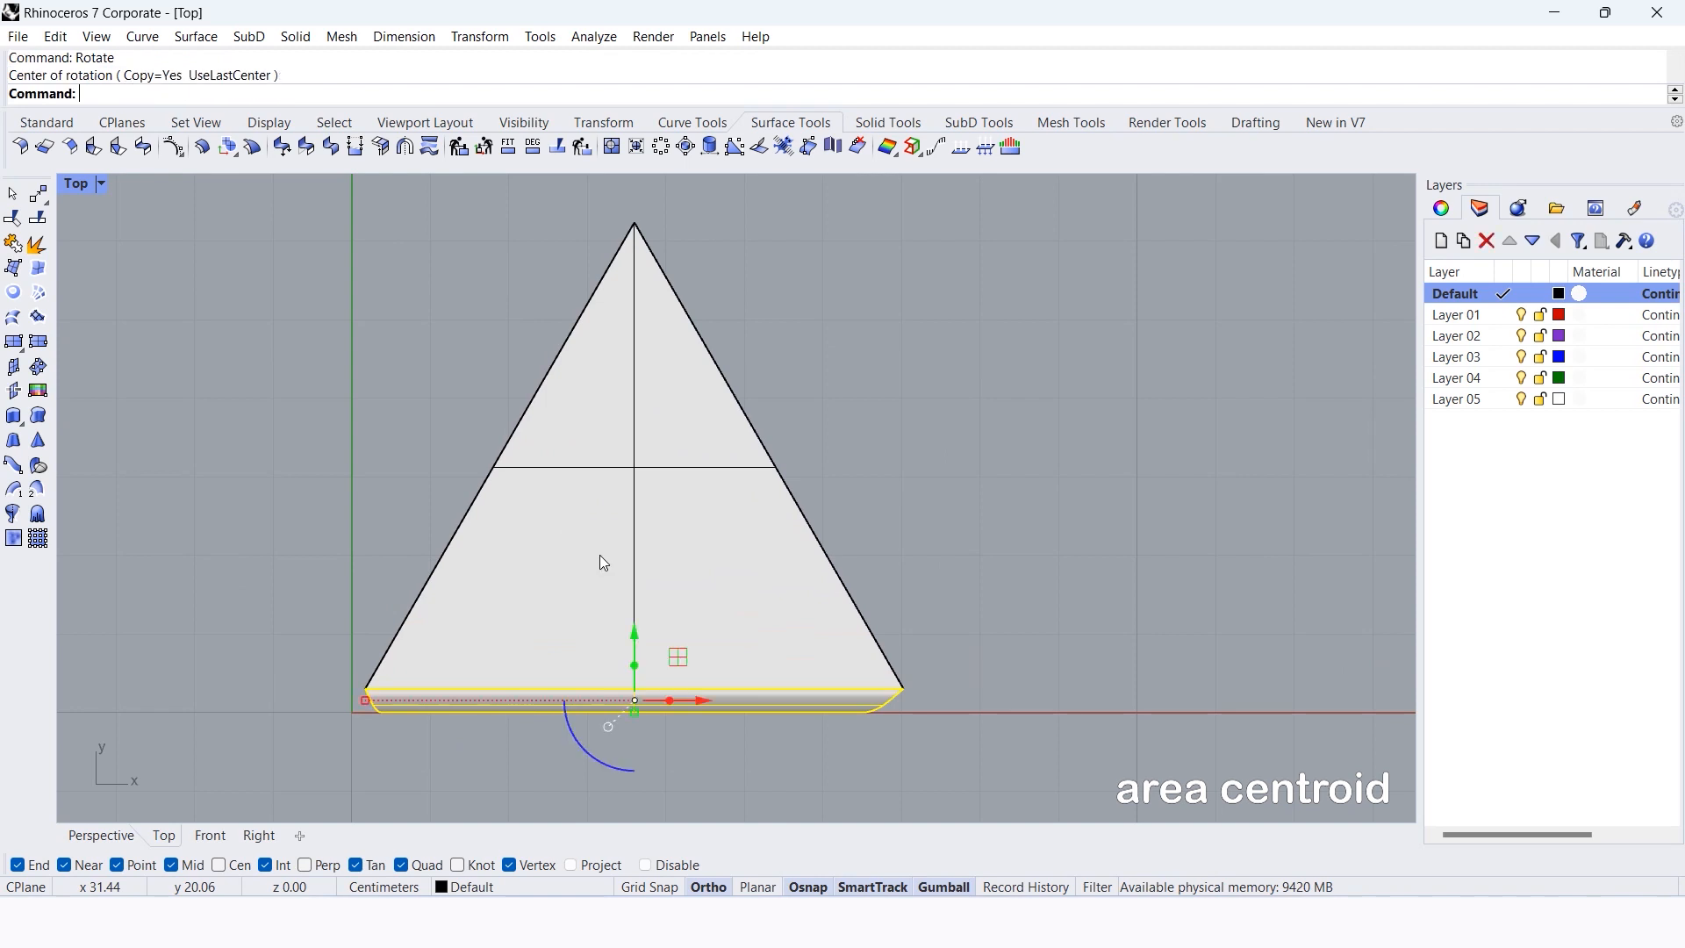
{"action": "key", "text": "Escape"}
- Place an area centroid point on the triangular top surface
{"action": "left_click", "coordinate": [722, 546]}
{"action": "type", "text": "Centermark"}
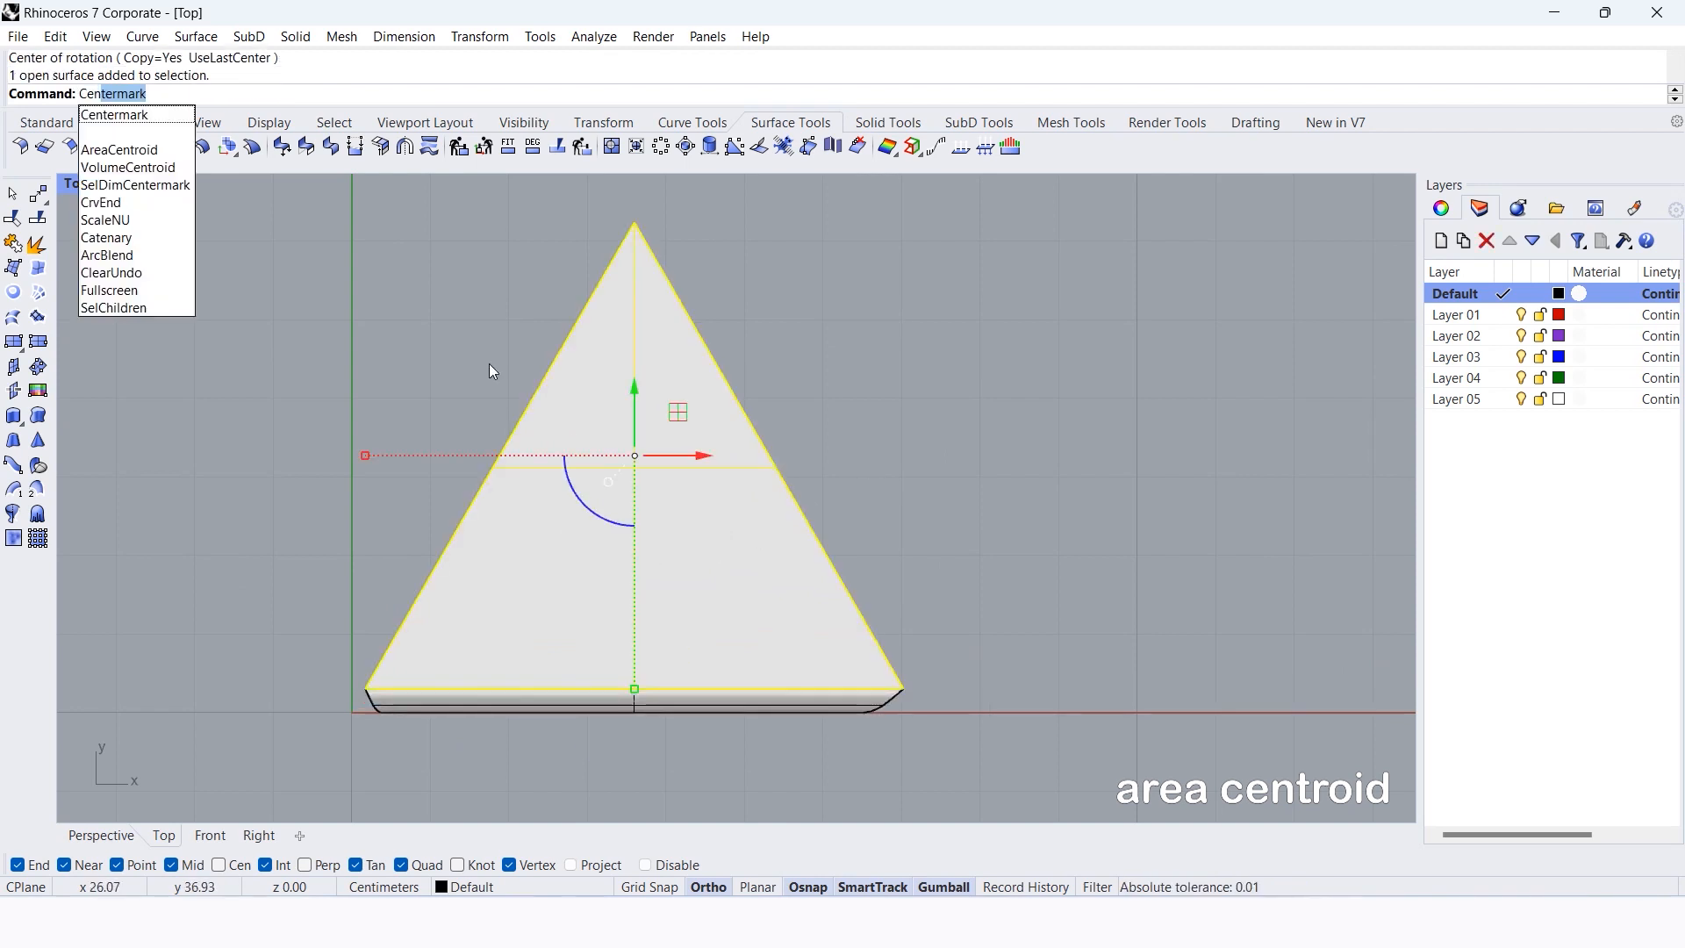
{"action": "left_click", "coordinate": [142, 150]}
{"action": "left_click", "coordinate": [984, 375]}
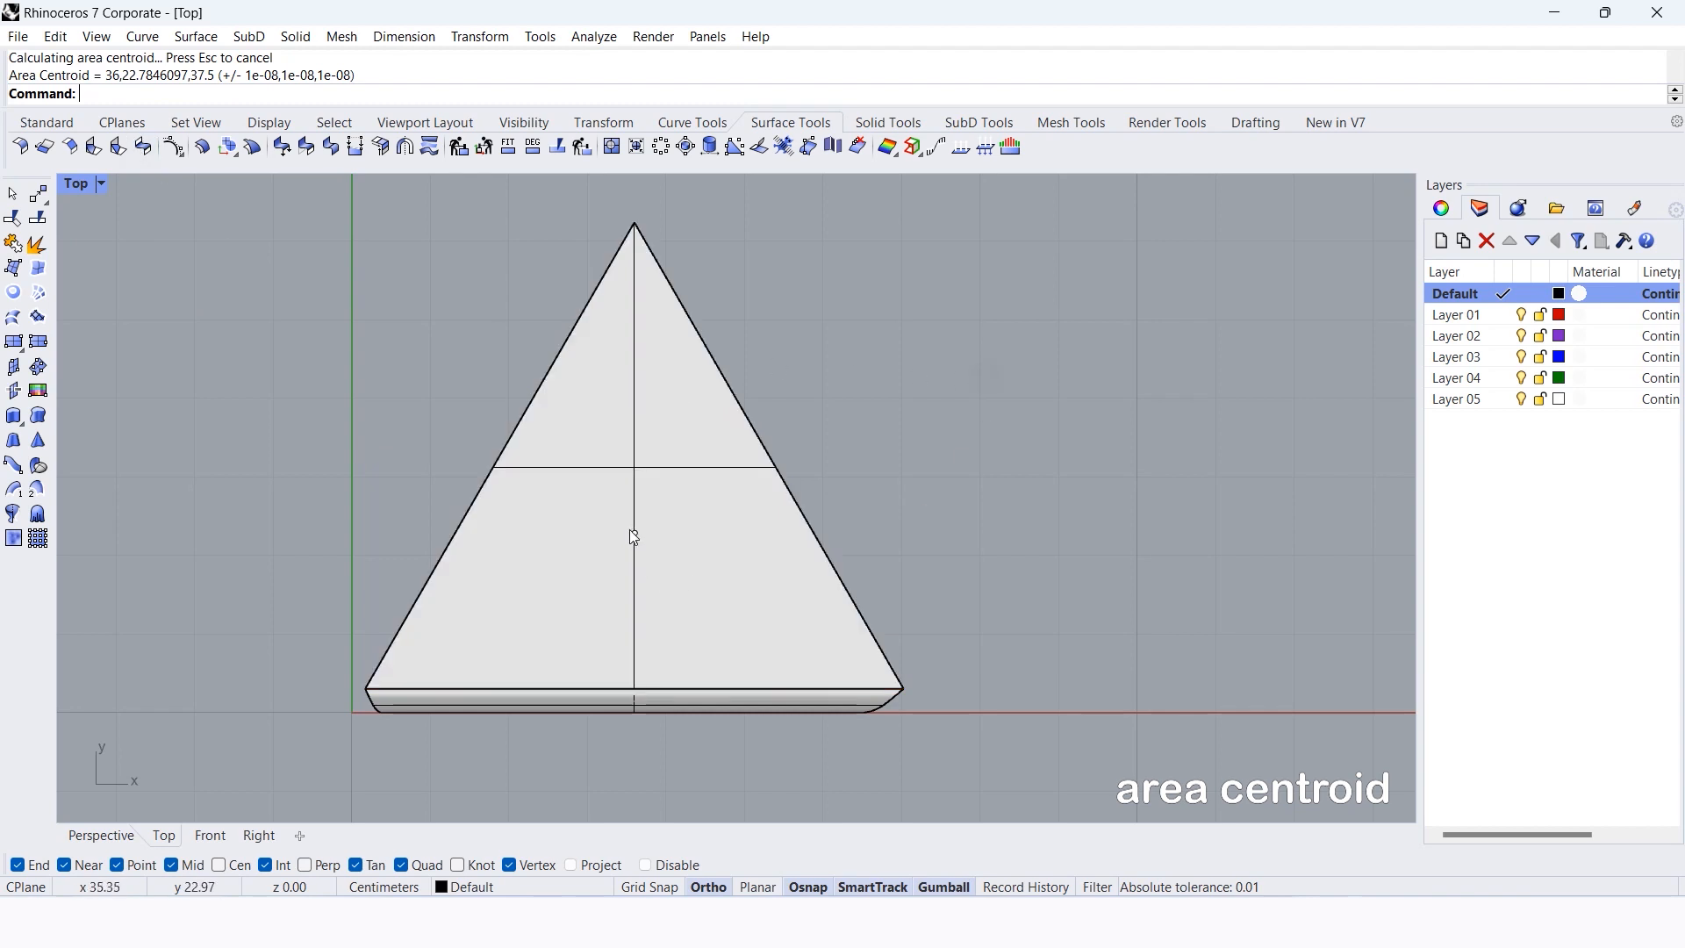
- Rotate copies of the side and fillet surfaces about the centroid point, from the front edge's midpoint to the other two edges' midpoints
{"action": "left_click_drag", "start_coordinate": [360, 775], "coordinate": [1139, 644]}
{"action": "type", "text": "rotate"}
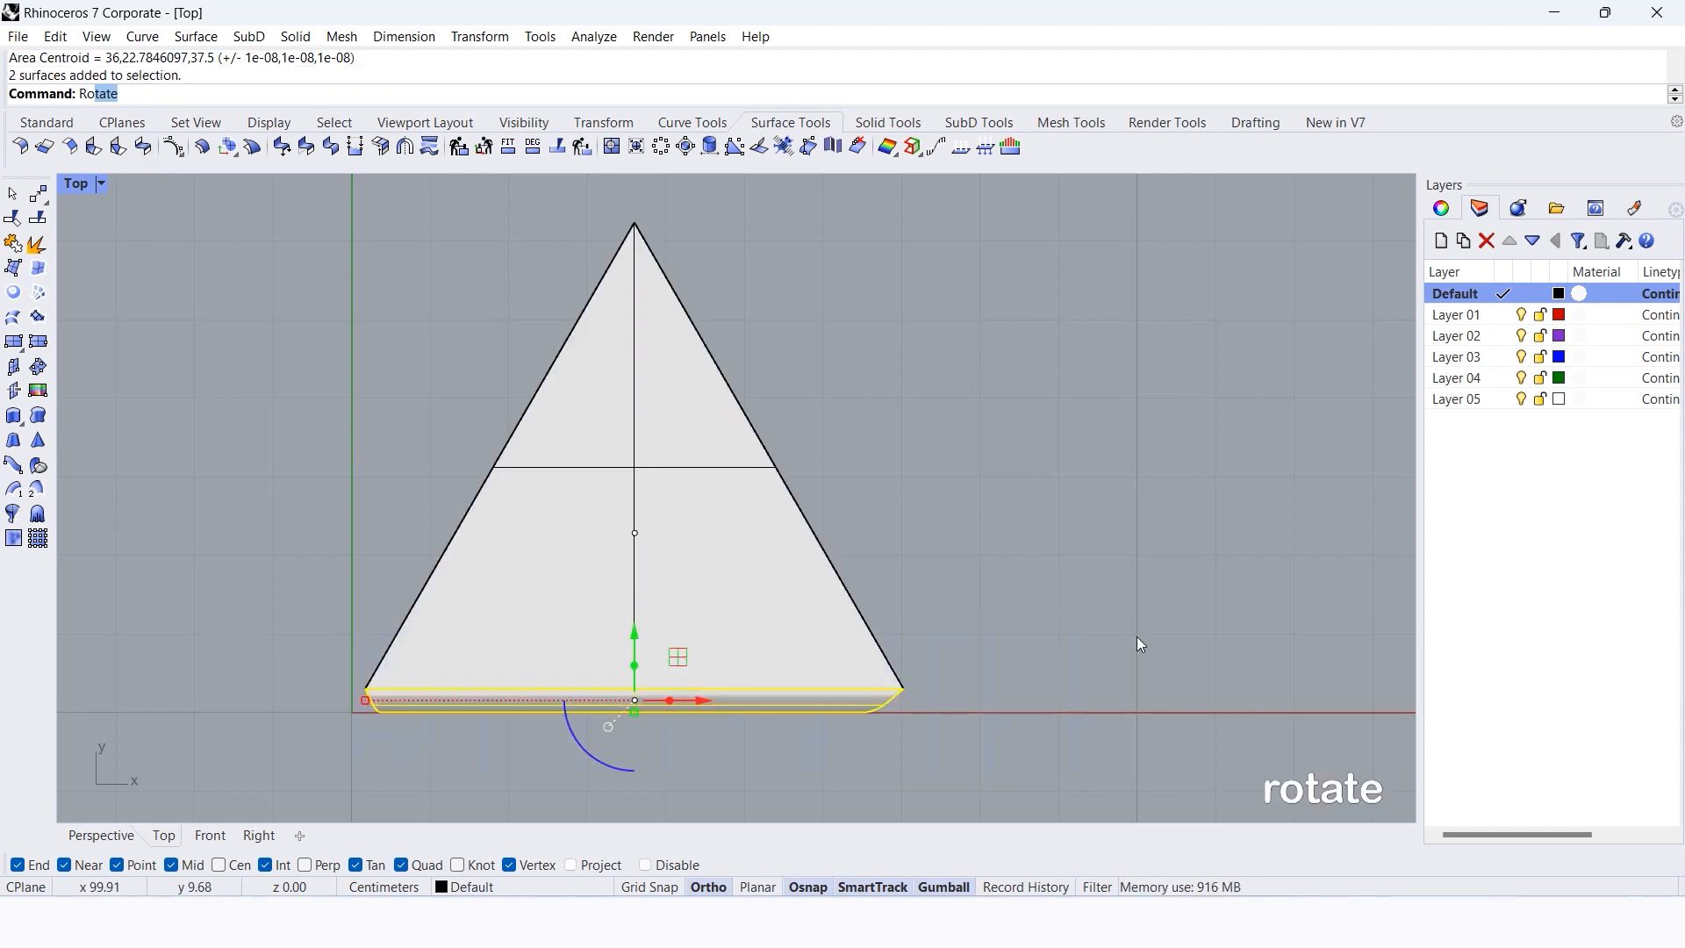
{"action": "key", "text": "Return"}
{"action": "left_click", "coordinate": [635, 534]}
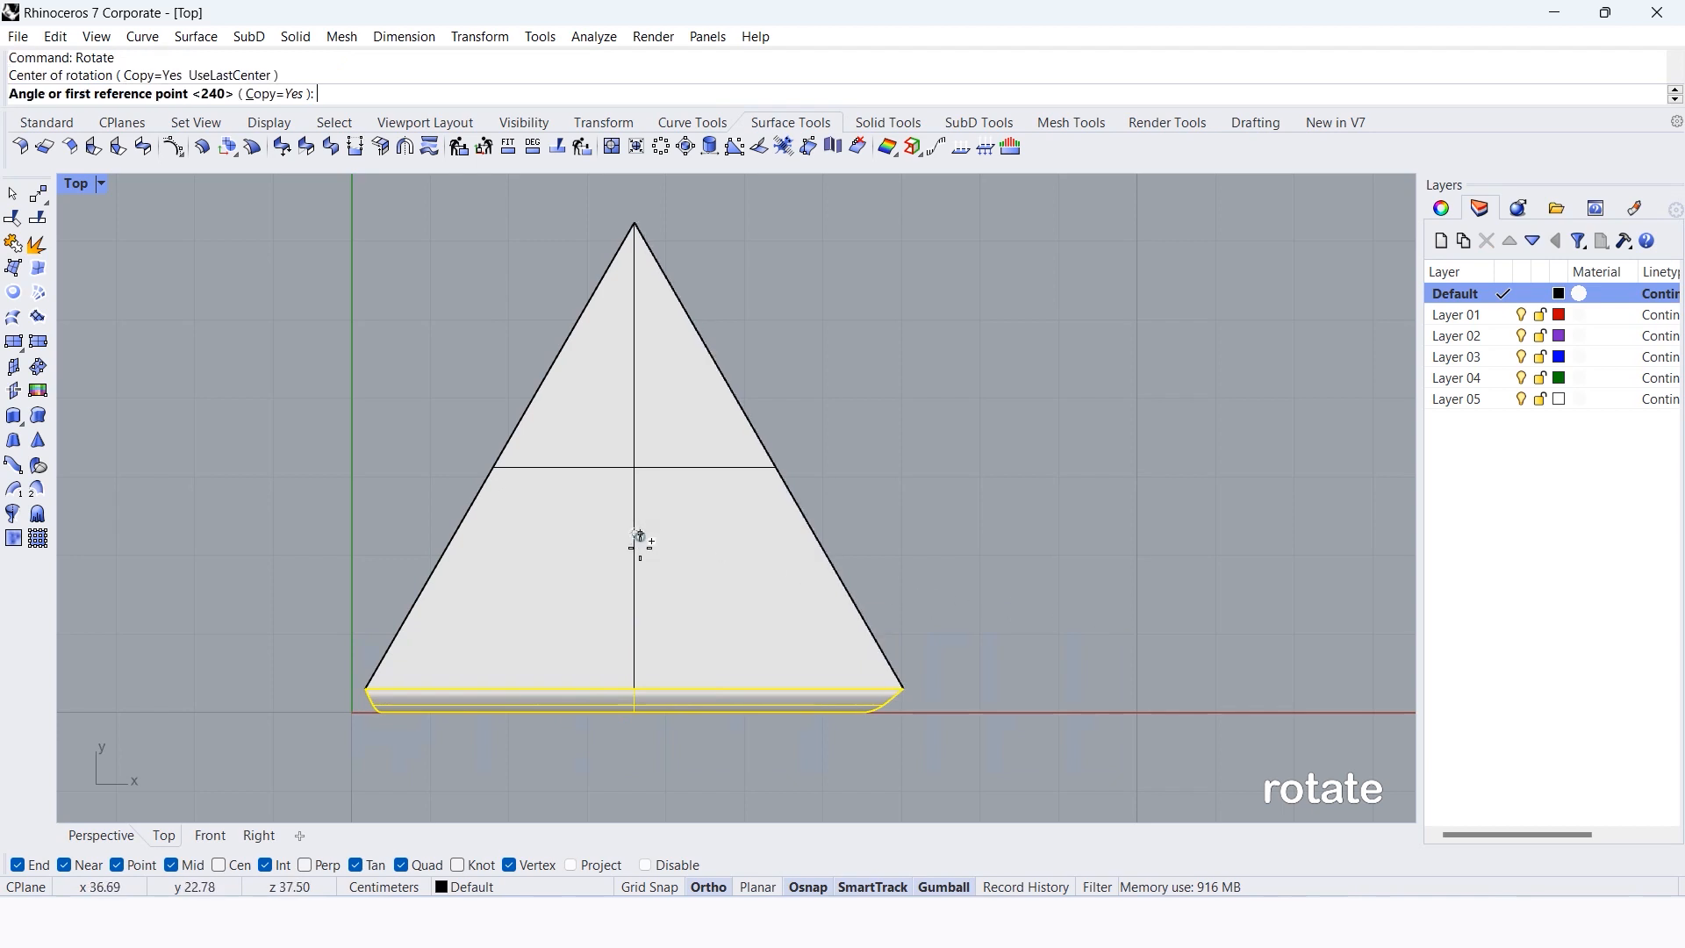
{"action": "left_click", "coordinate": [634, 688]}
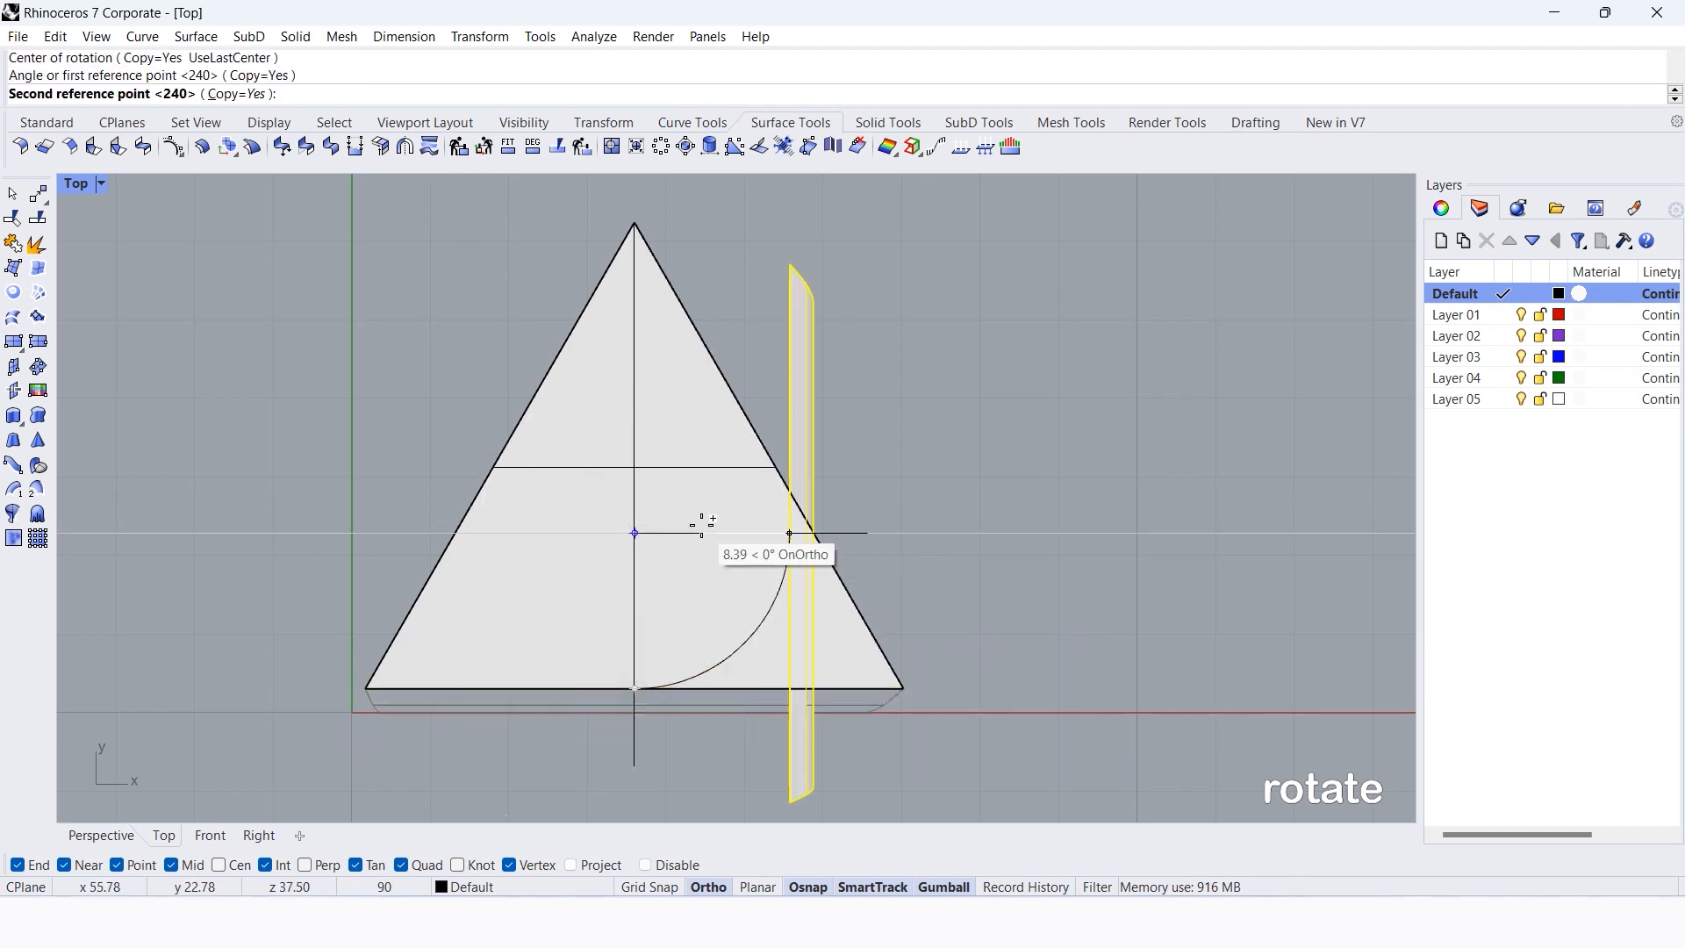
{"action": "left_click", "coordinate": [772, 458]}
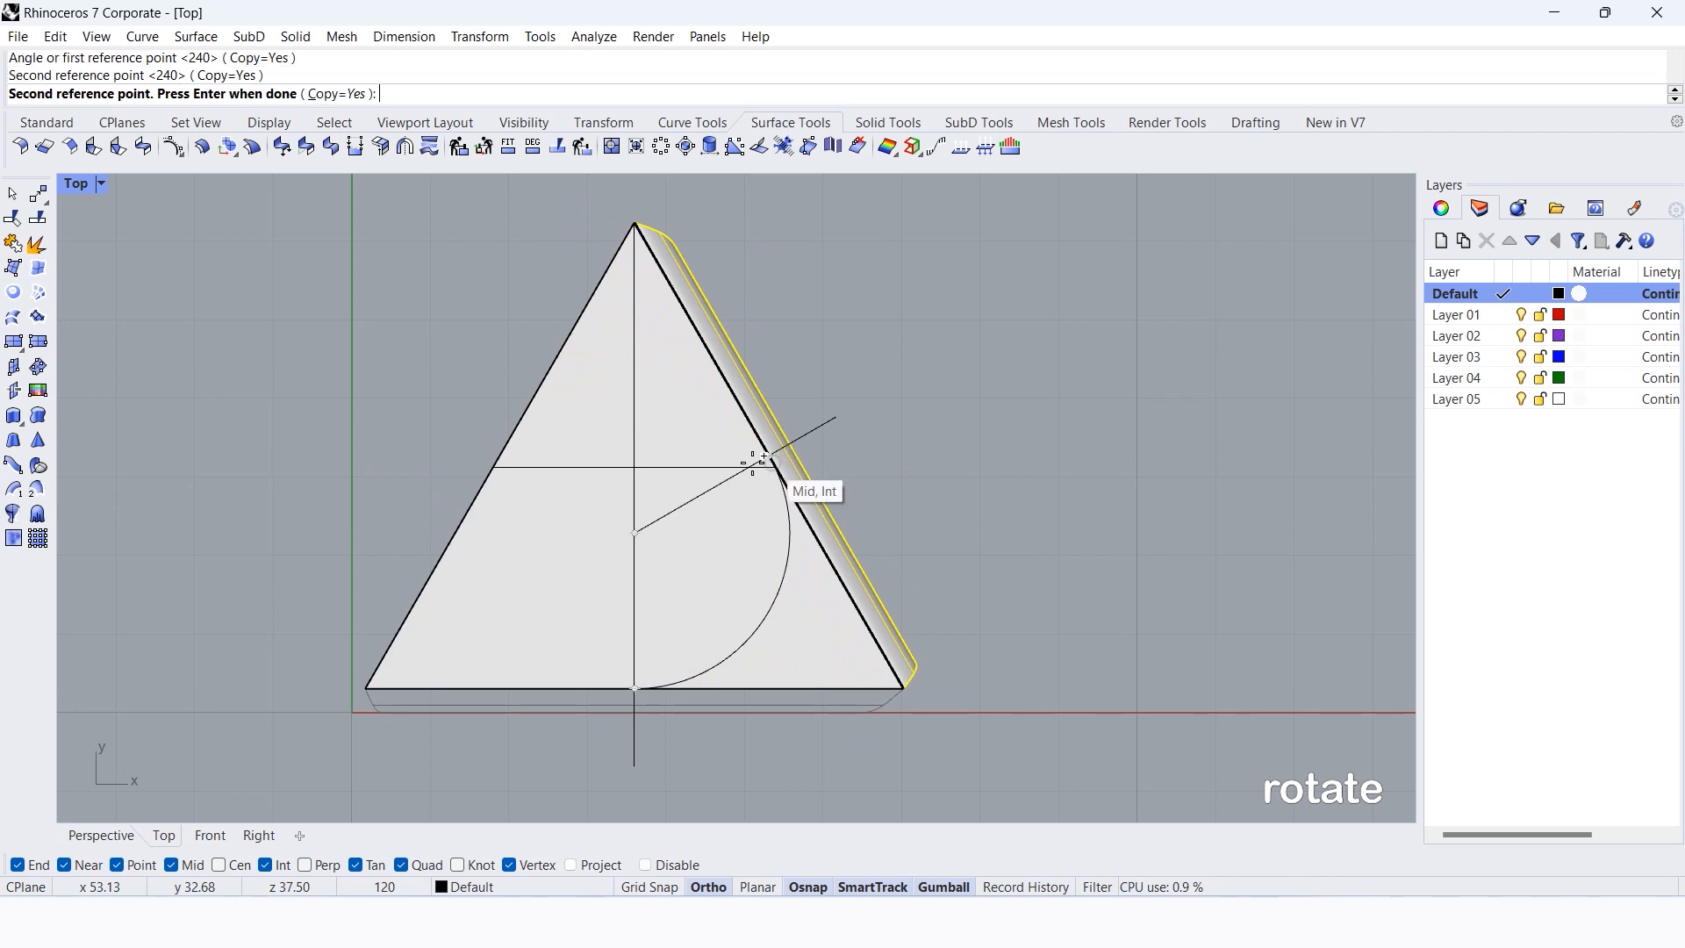
{"action": "left_click", "coordinate": [504, 458]}
{"action": "key", "text": "Return"}
{"action": "left_click", "coordinate": [409, 404]}
- Delete the area centroid point in the perspective view
{"action": "left_click", "coordinate": [132, 836]}
{"action": "right_click_drag", "start_coordinate": [479, 560], "coordinate": [923, 423]}
{"action": "left_click", "coordinate": [891, 377]}
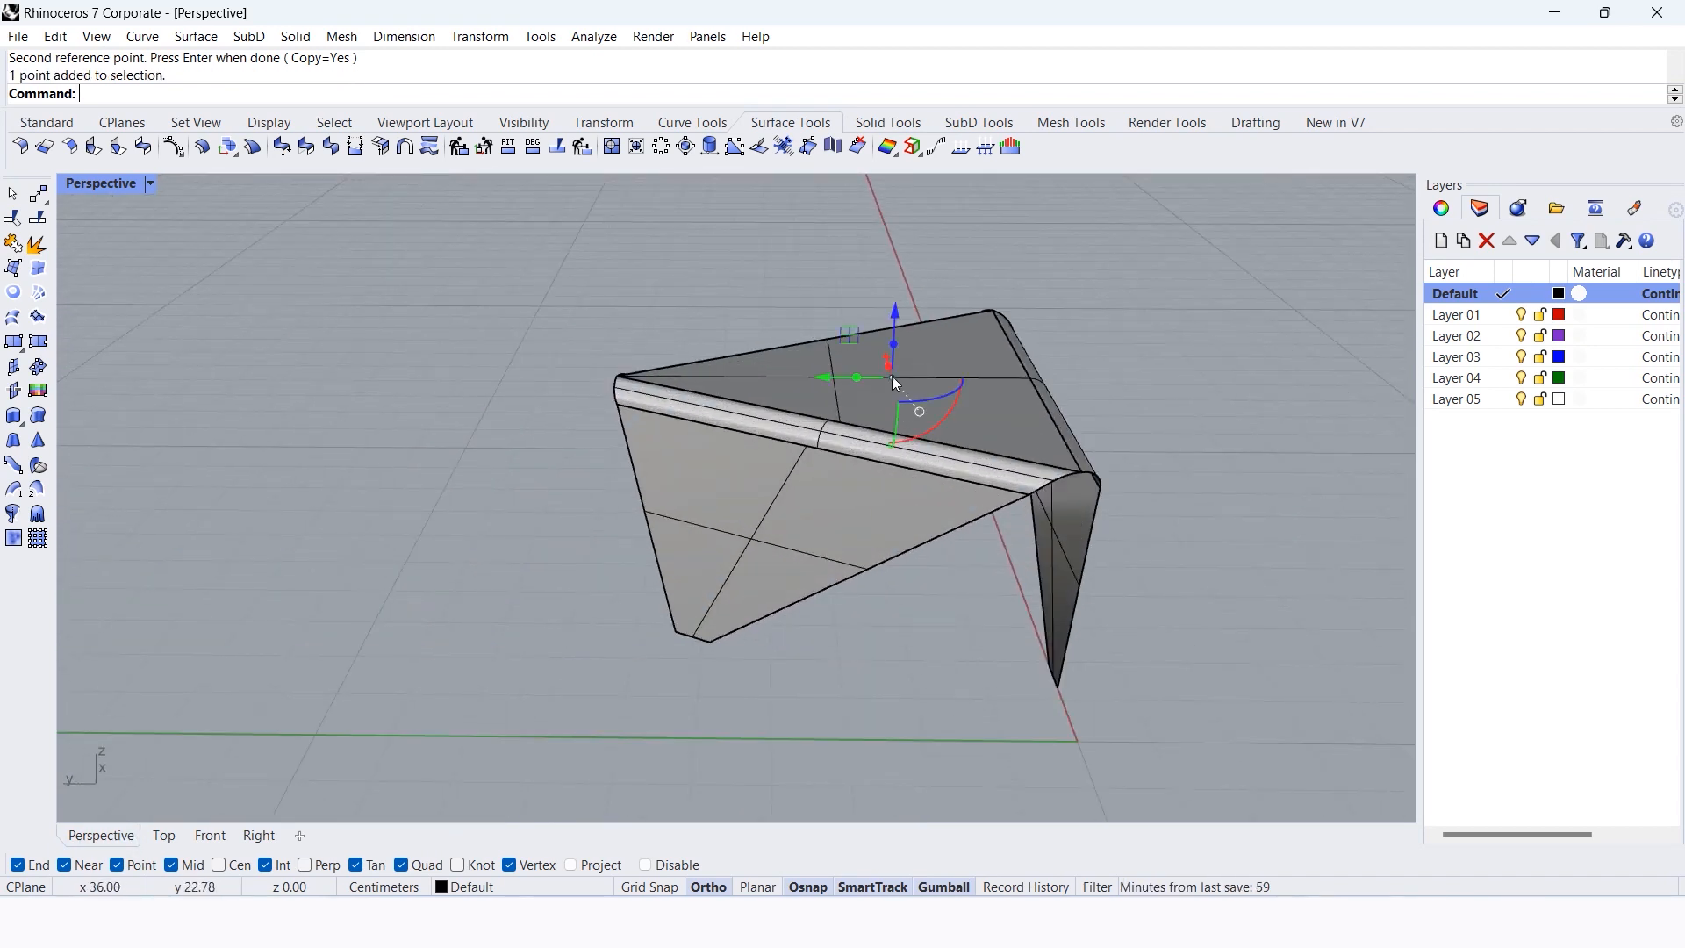
{"action": "key", "text": "Delete"}
- Join the top, the three fillets and the three side surfaces into one polysurface
{"action": "right_click_drag", "start_coordinate": [866, 440], "coordinate": [918, 588]}
{"action": "left_click_drag", "start_coordinate": [1103, 272], "coordinate": [493, 792]}
{"action": "left_click", "coordinate": [13, 243]}
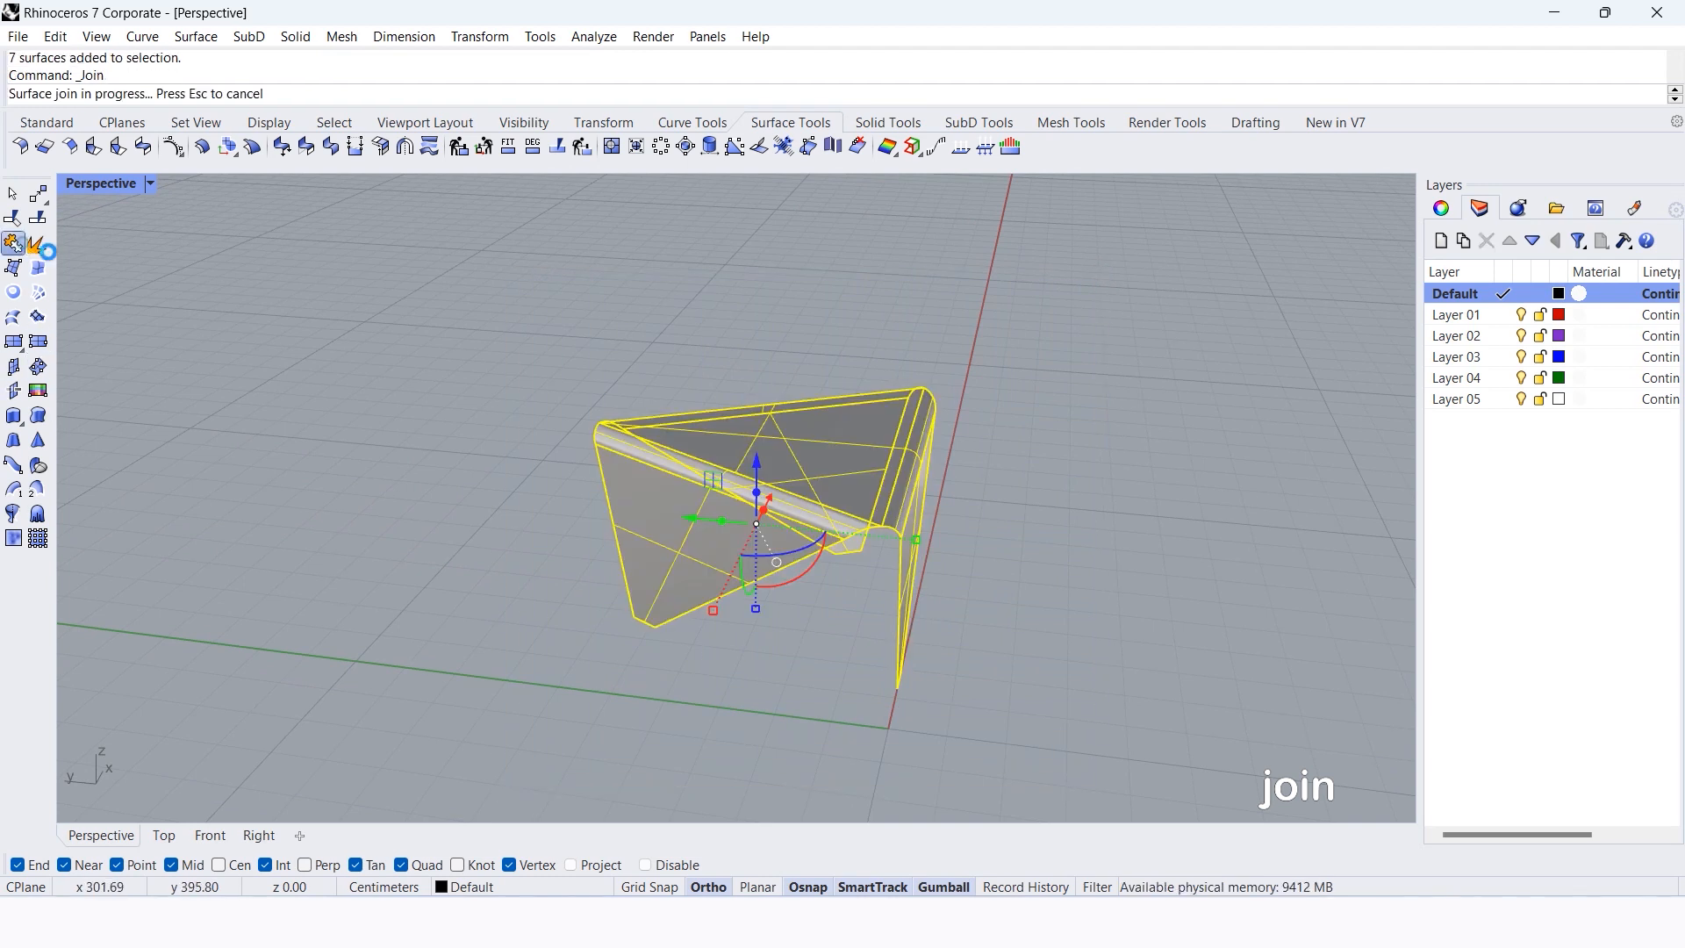
- Offset the joined polysurface inward by 1 cm as a solid, with all directions flipped and the input deleted
{"action": "right_click_drag", "start_coordinate": [850, 539], "coordinate": [822, 477]}
{"action": "left_click", "coordinate": [769, 474]}
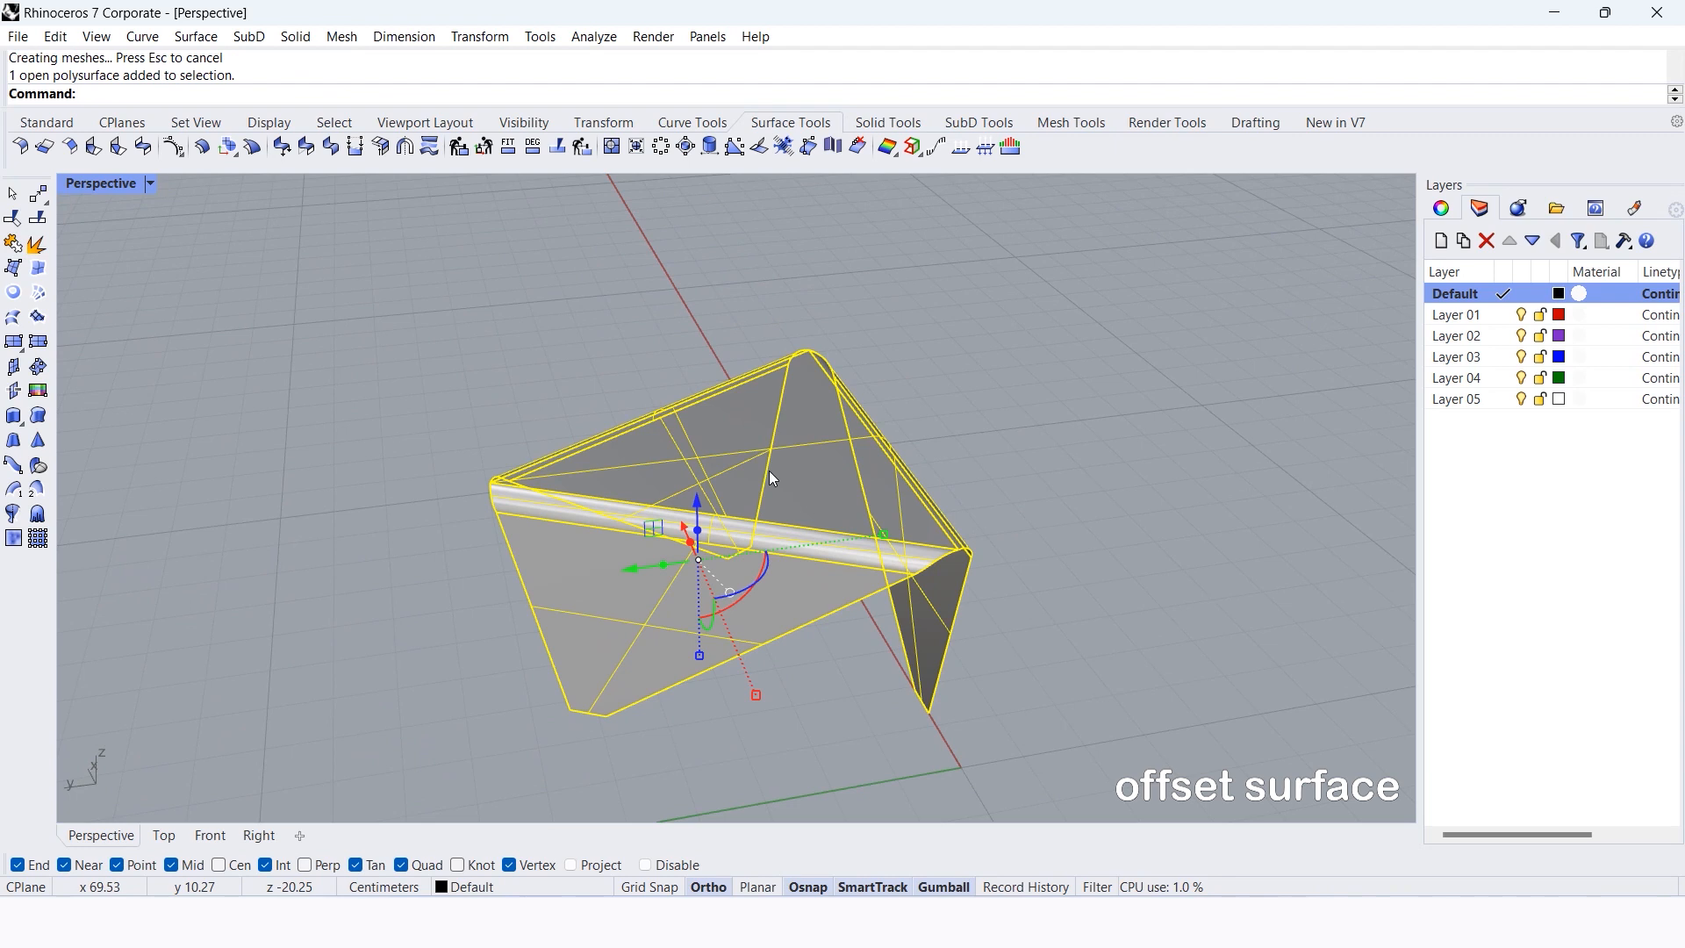
{"action": "key", "text": "Return"}
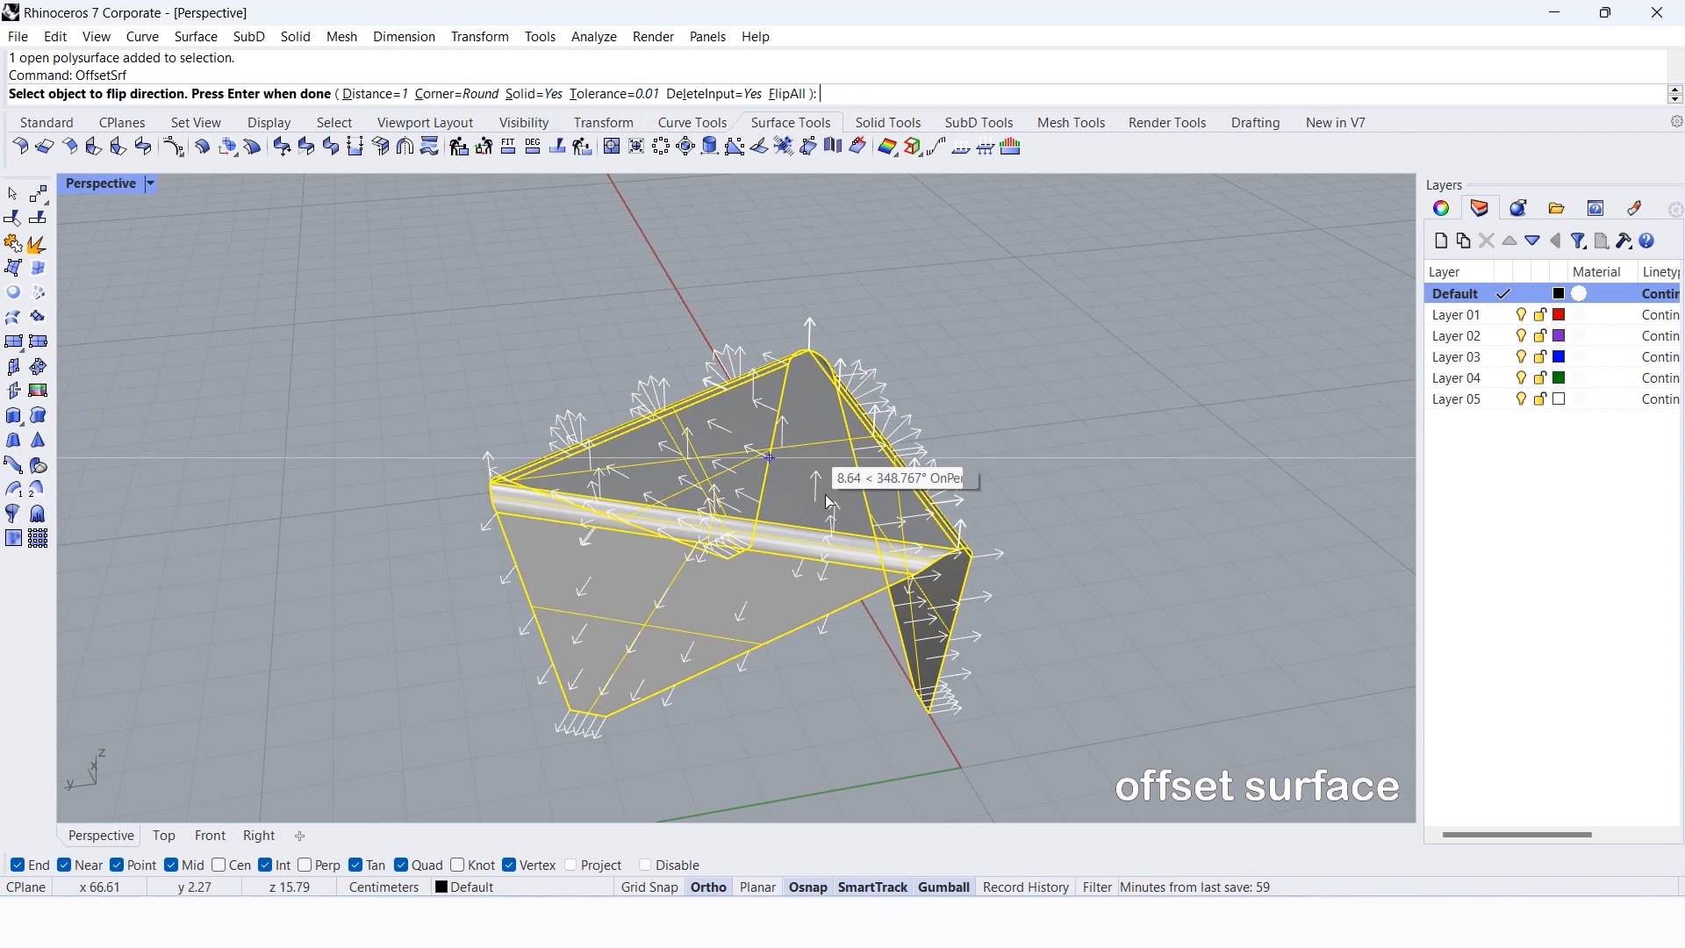
{"action": "key", "text": "Return"}
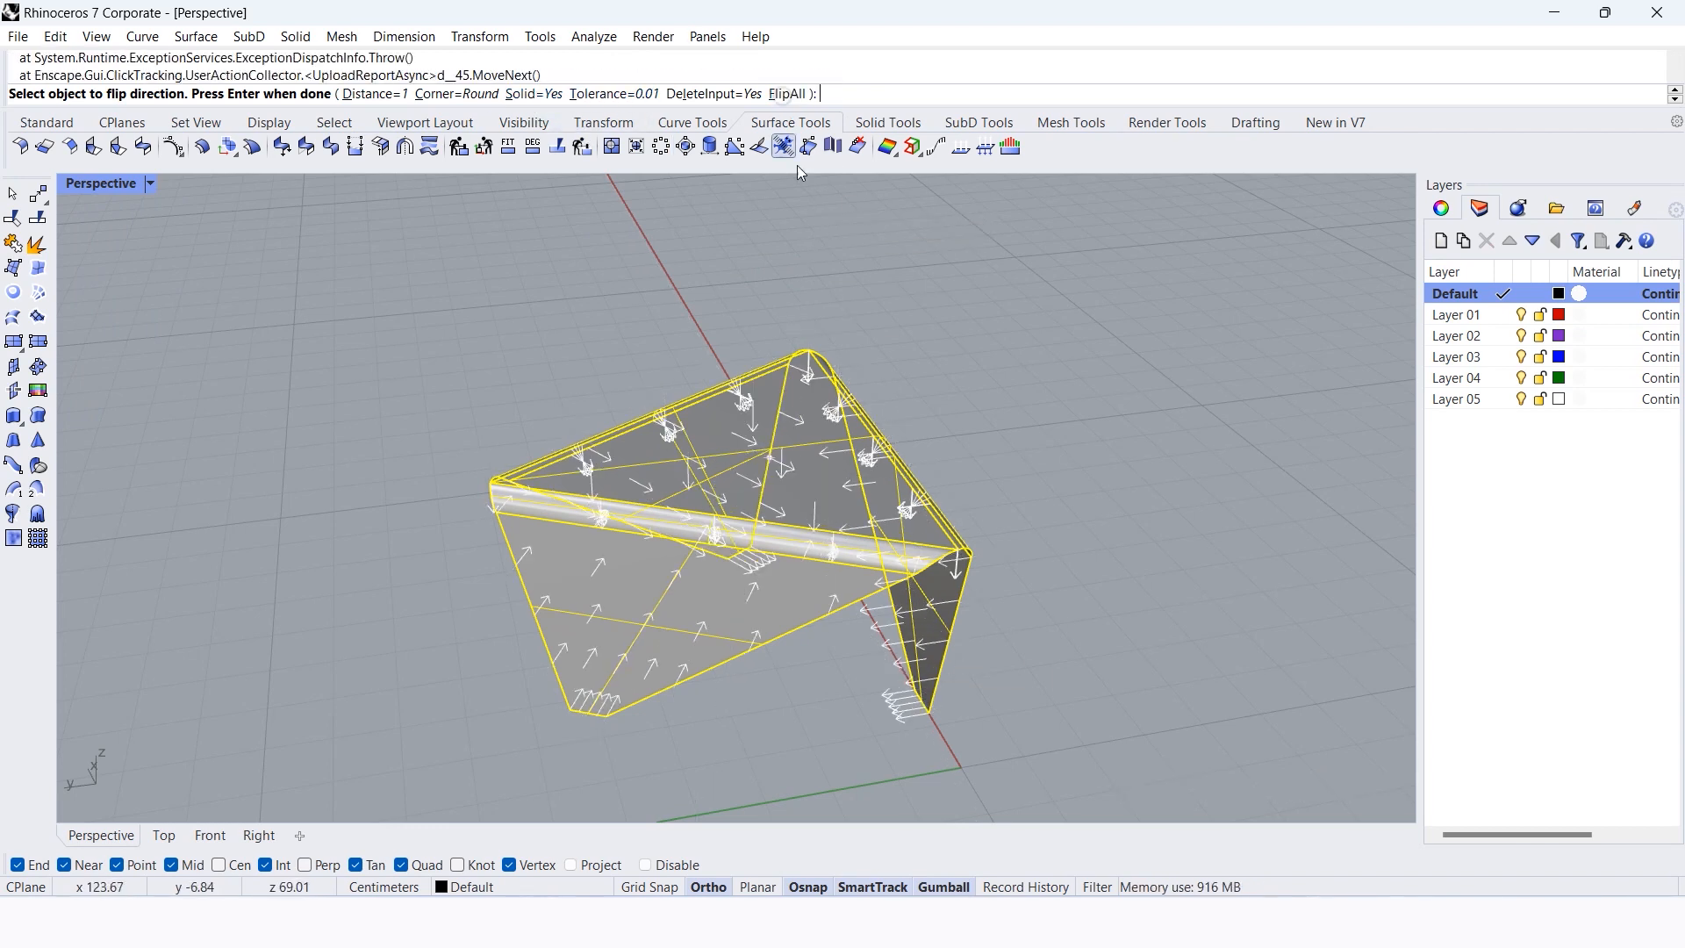
{"action": "left_click", "coordinate": [1026, 468]}
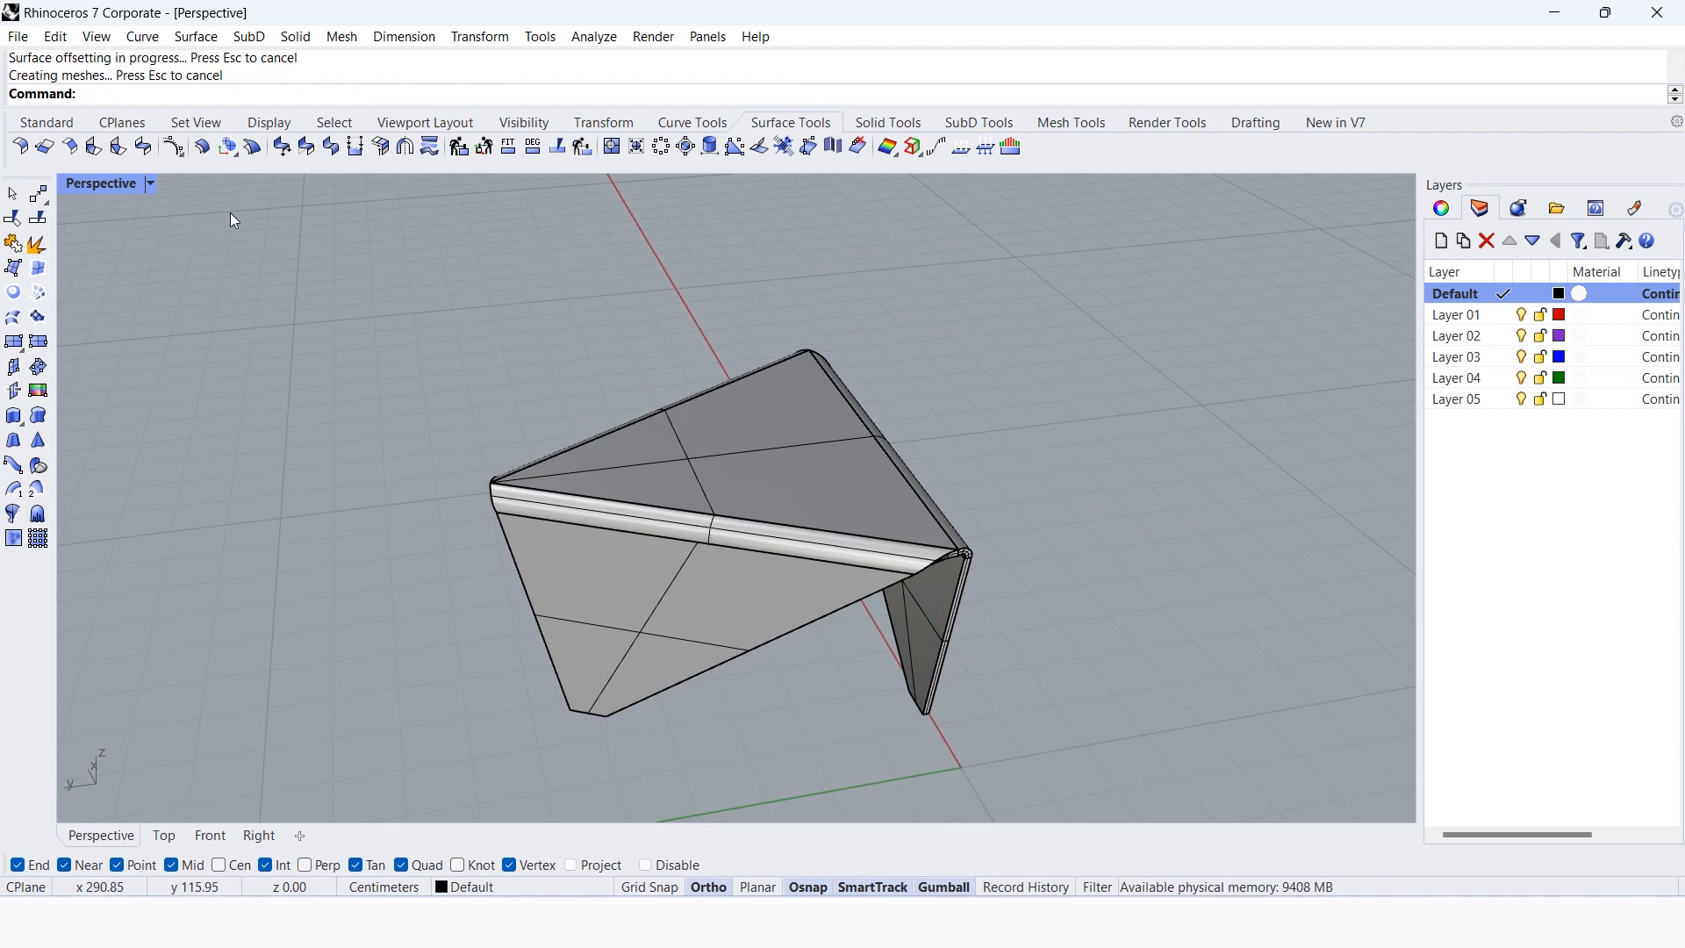
- Set the Perspective viewport's display mode to Arctic
{"action": "left_click", "coordinate": [149, 185]}
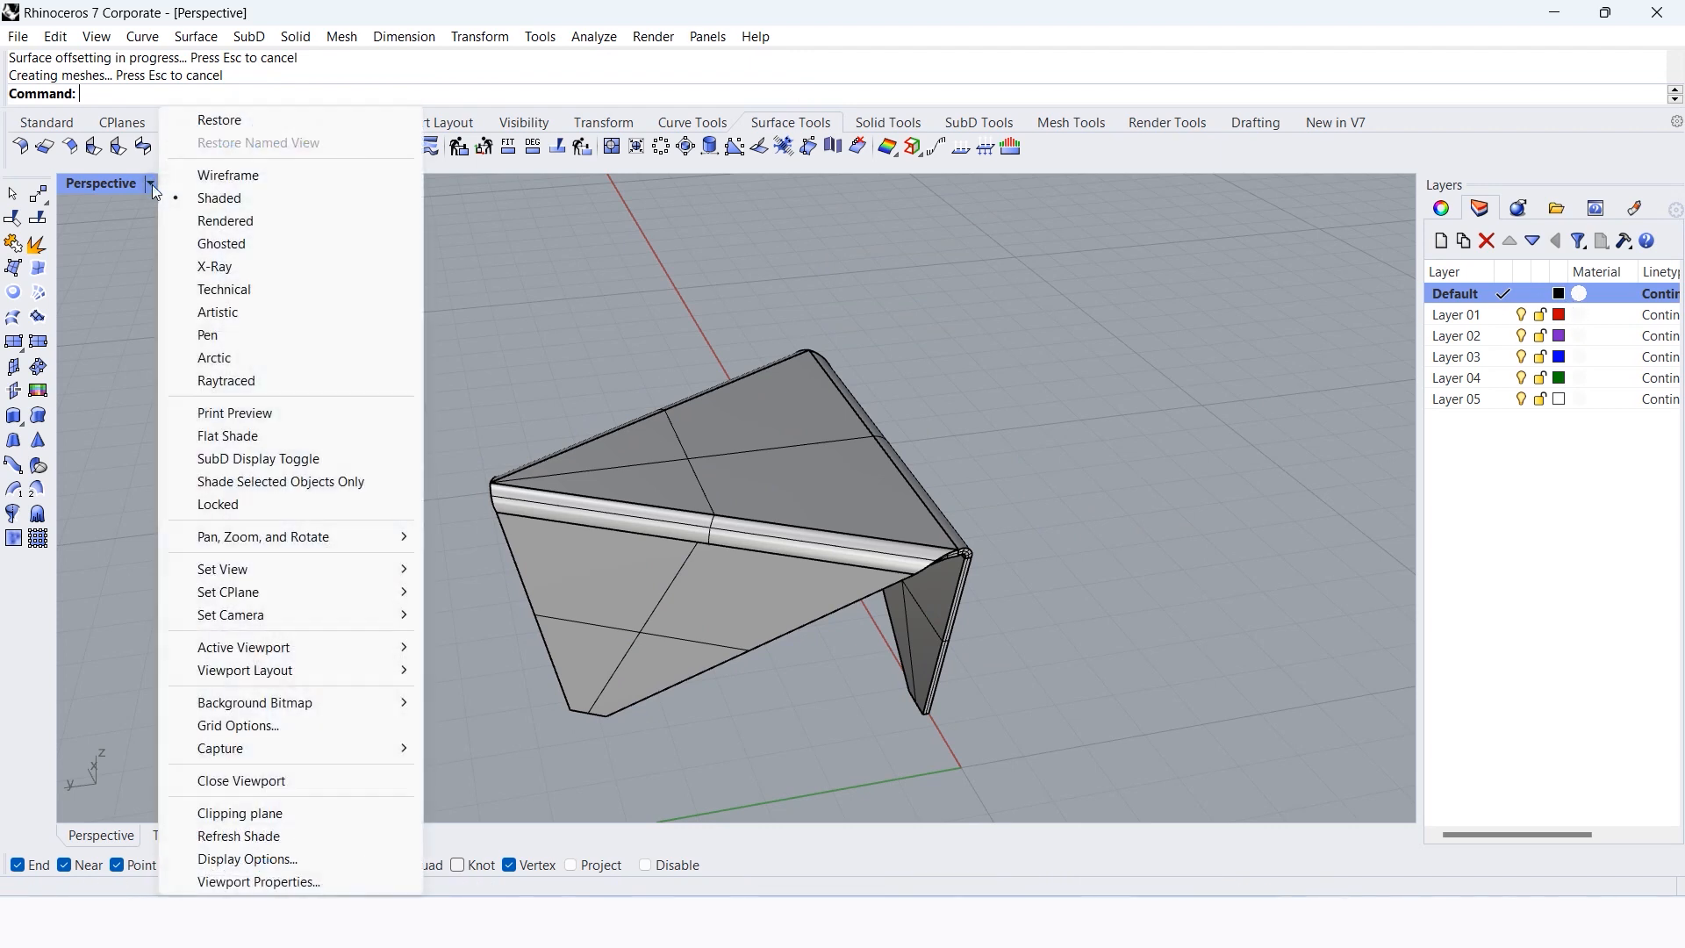
{"action": "left_click", "coordinate": [263, 355]}
{"action": "right_click_drag", "start_coordinate": [349, 399], "coordinate": [652, 508]}
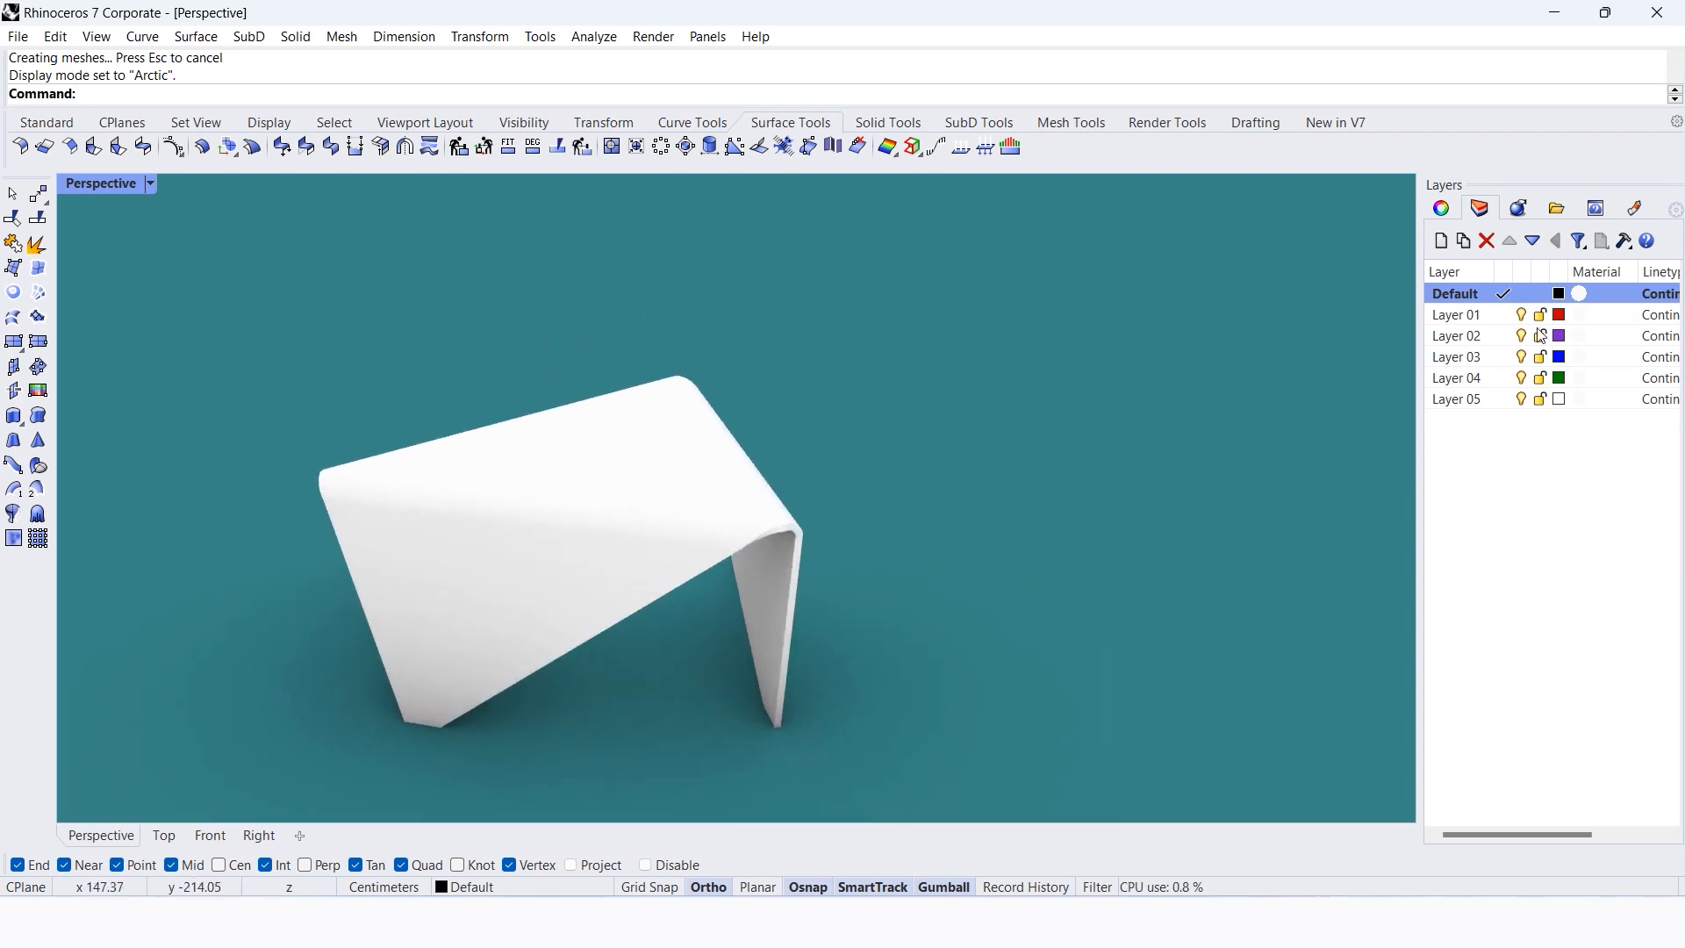
- Import the wood material from the SA folder and assign it to the Default layer
{"action": "left_click", "coordinate": [1580, 294]}
{"action": "left_click", "coordinate": [264, 318]}
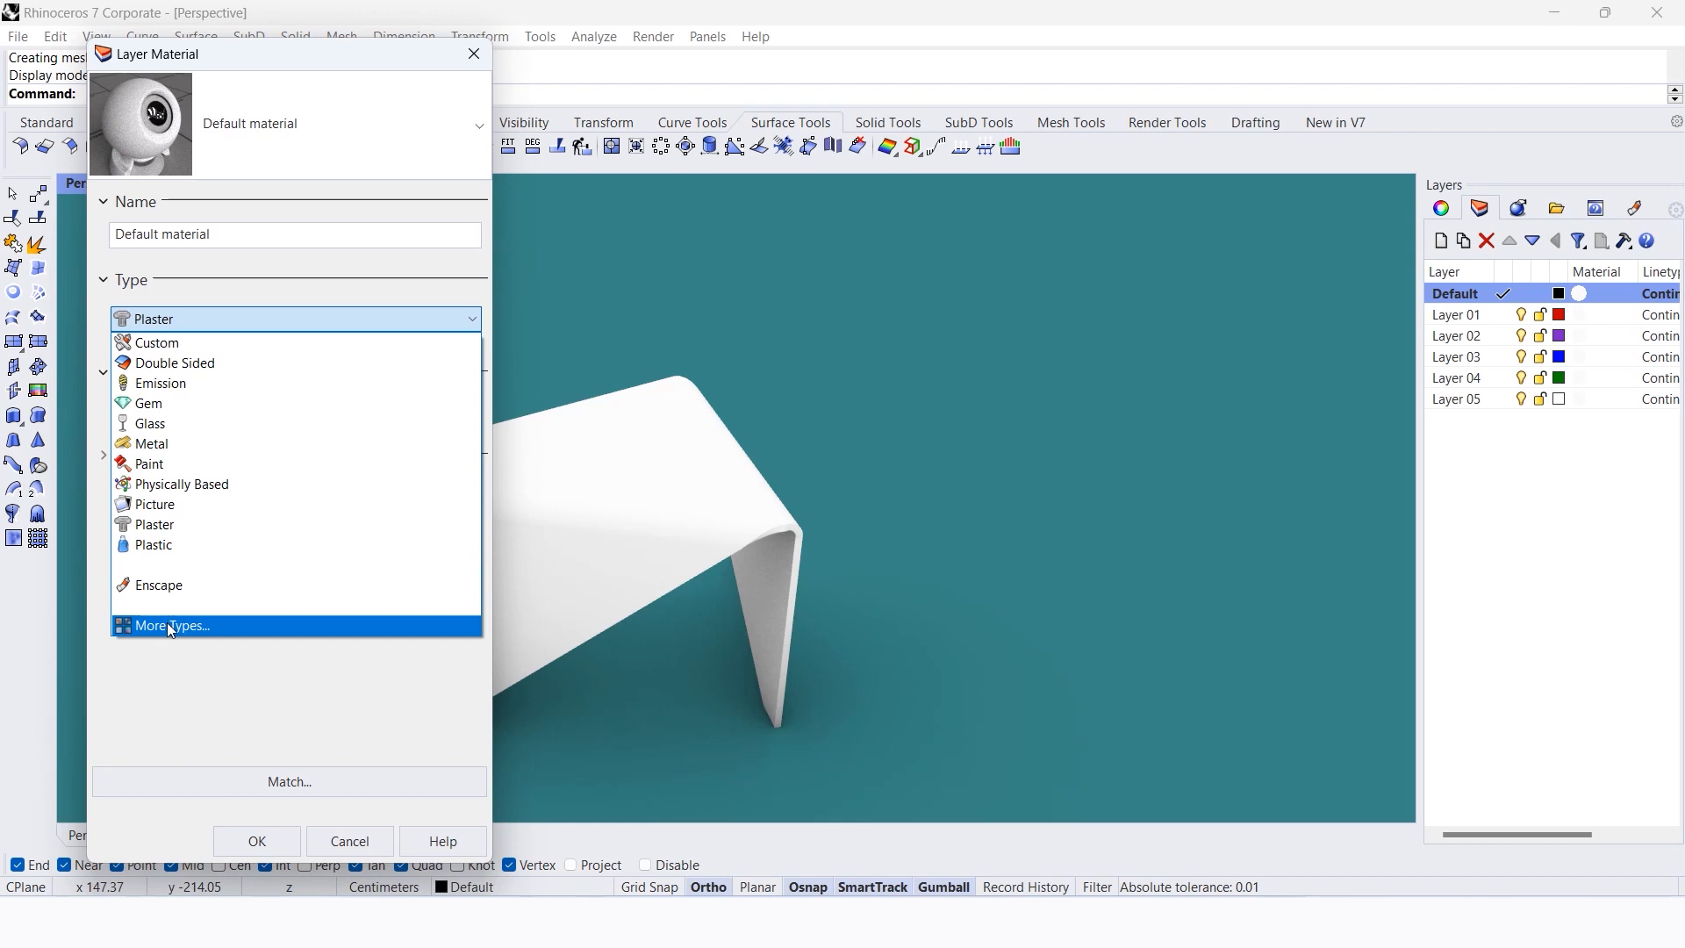
{"action": "left_click", "coordinate": [169, 625]}
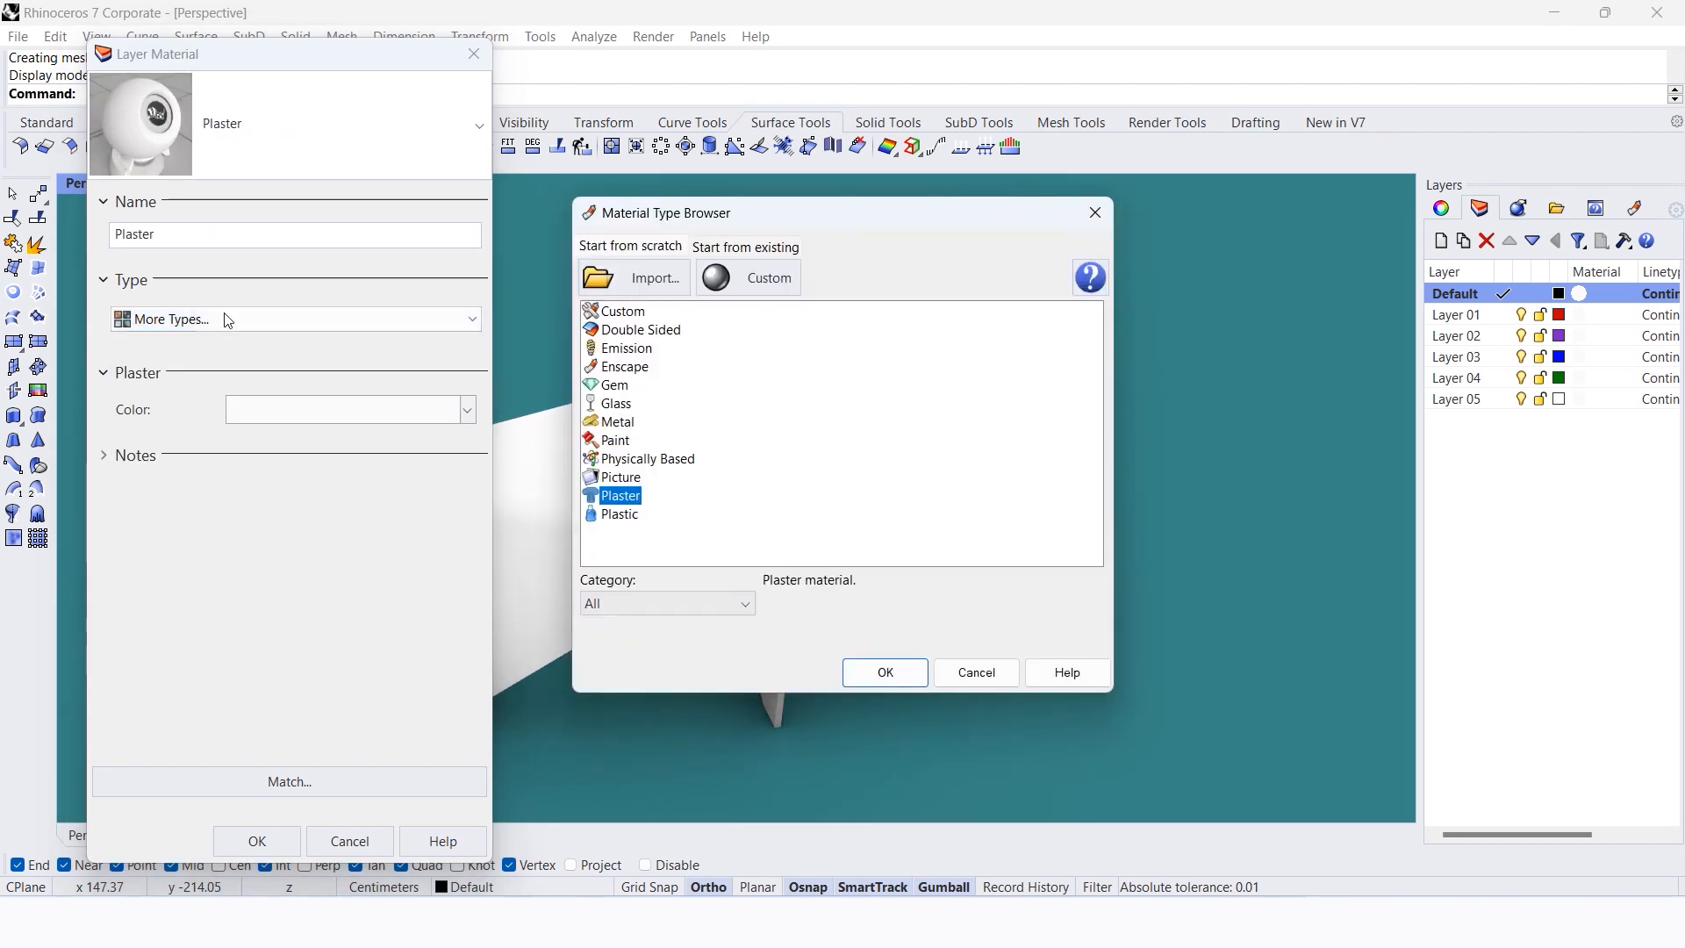
{"action": "left_click", "coordinate": [629, 279]}
{"action": "scroll", "coordinate": [470, 301], "scroll_direction": "down", "scroll_amount": 3}
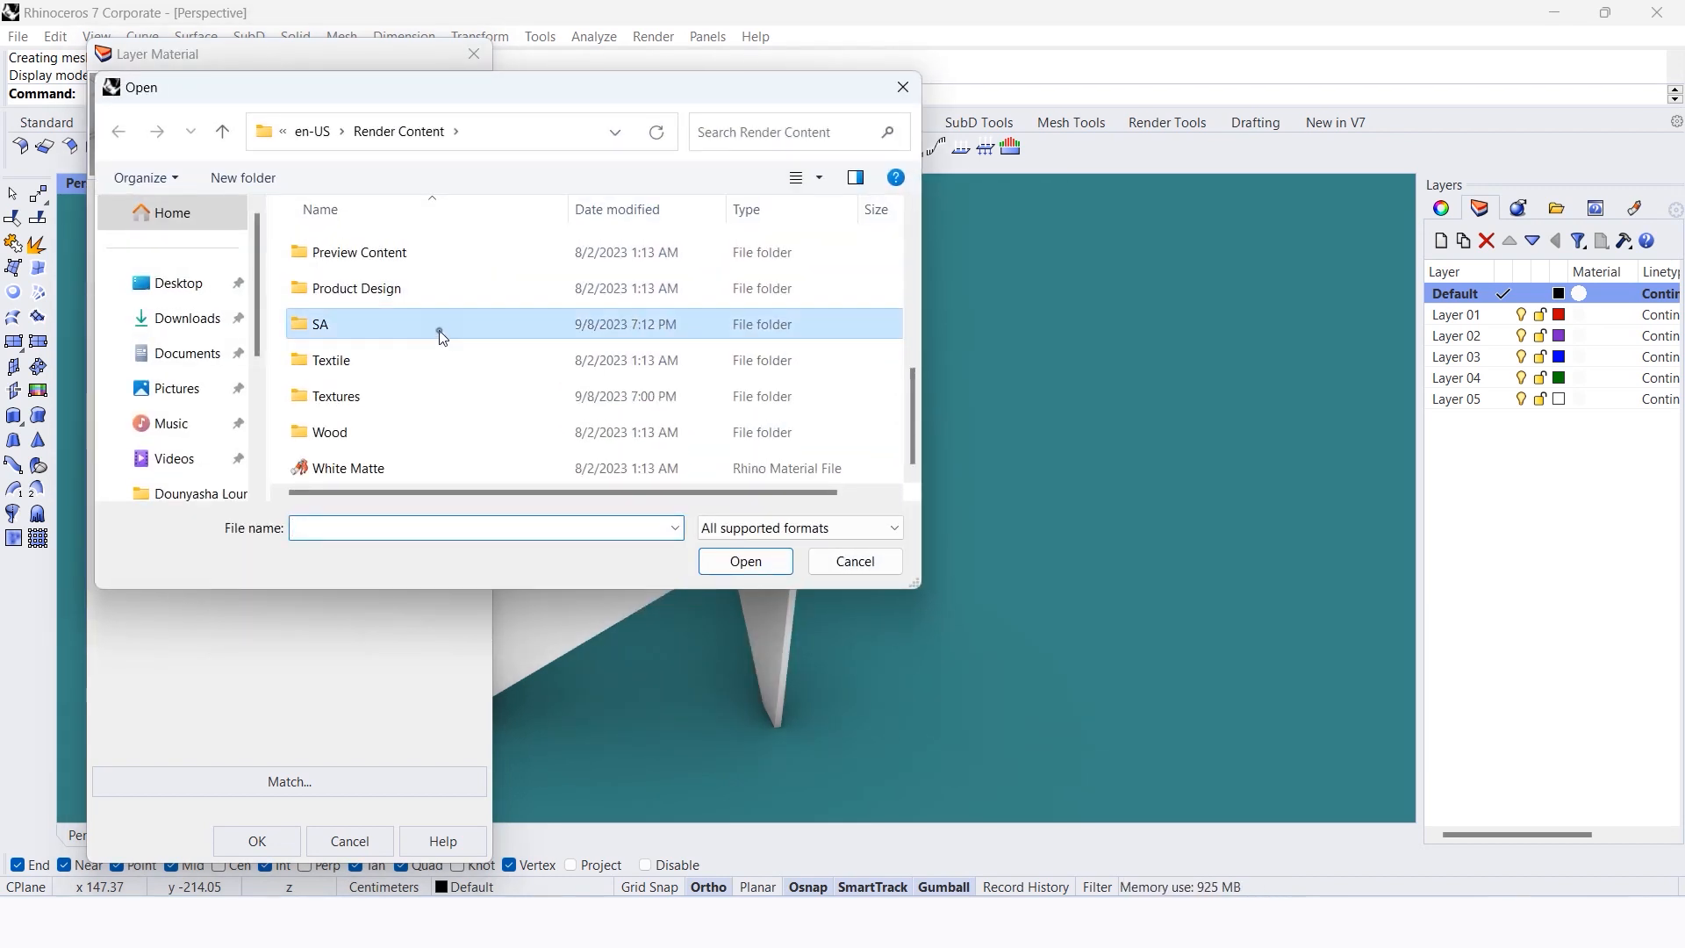
{"action": "double_click", "coordinate": [439, 327]}
{"action": "scroll", "coordinate": [527, 326], "scroll_direction": "down", "scroll_amount": 2}
{"action": "left_click", "coordinate": [690, 385]}
{"action": "left_click", "coordinate": [746, 562]}
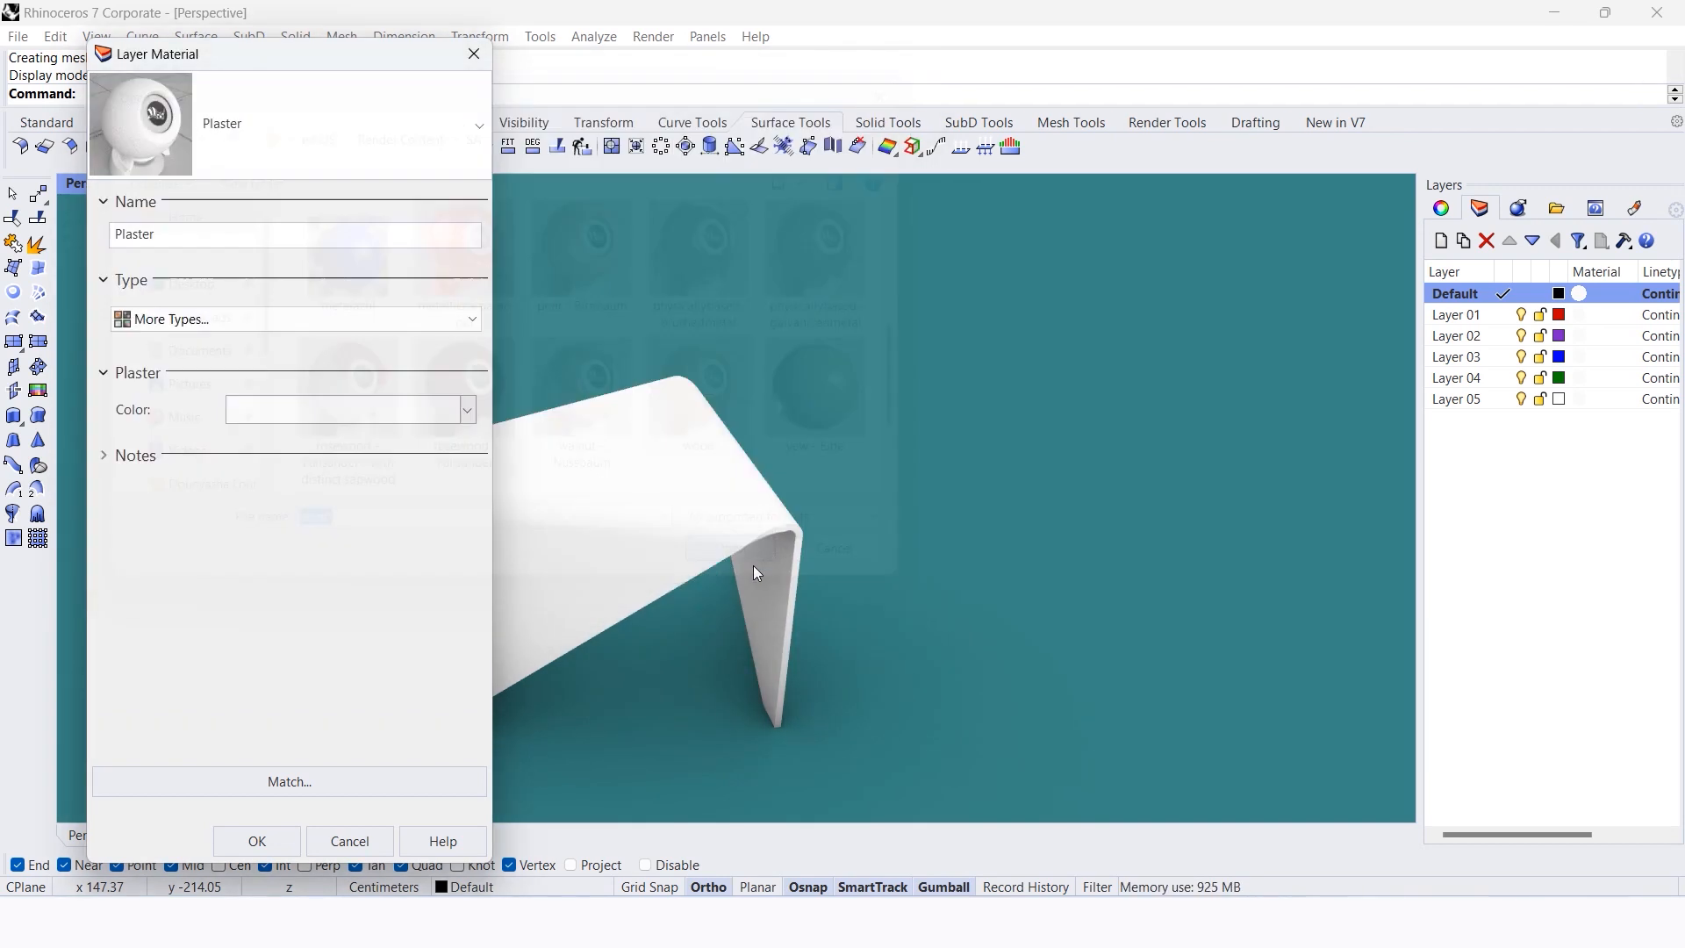
{"action": "left_click", "coordinate": [254, 841]}
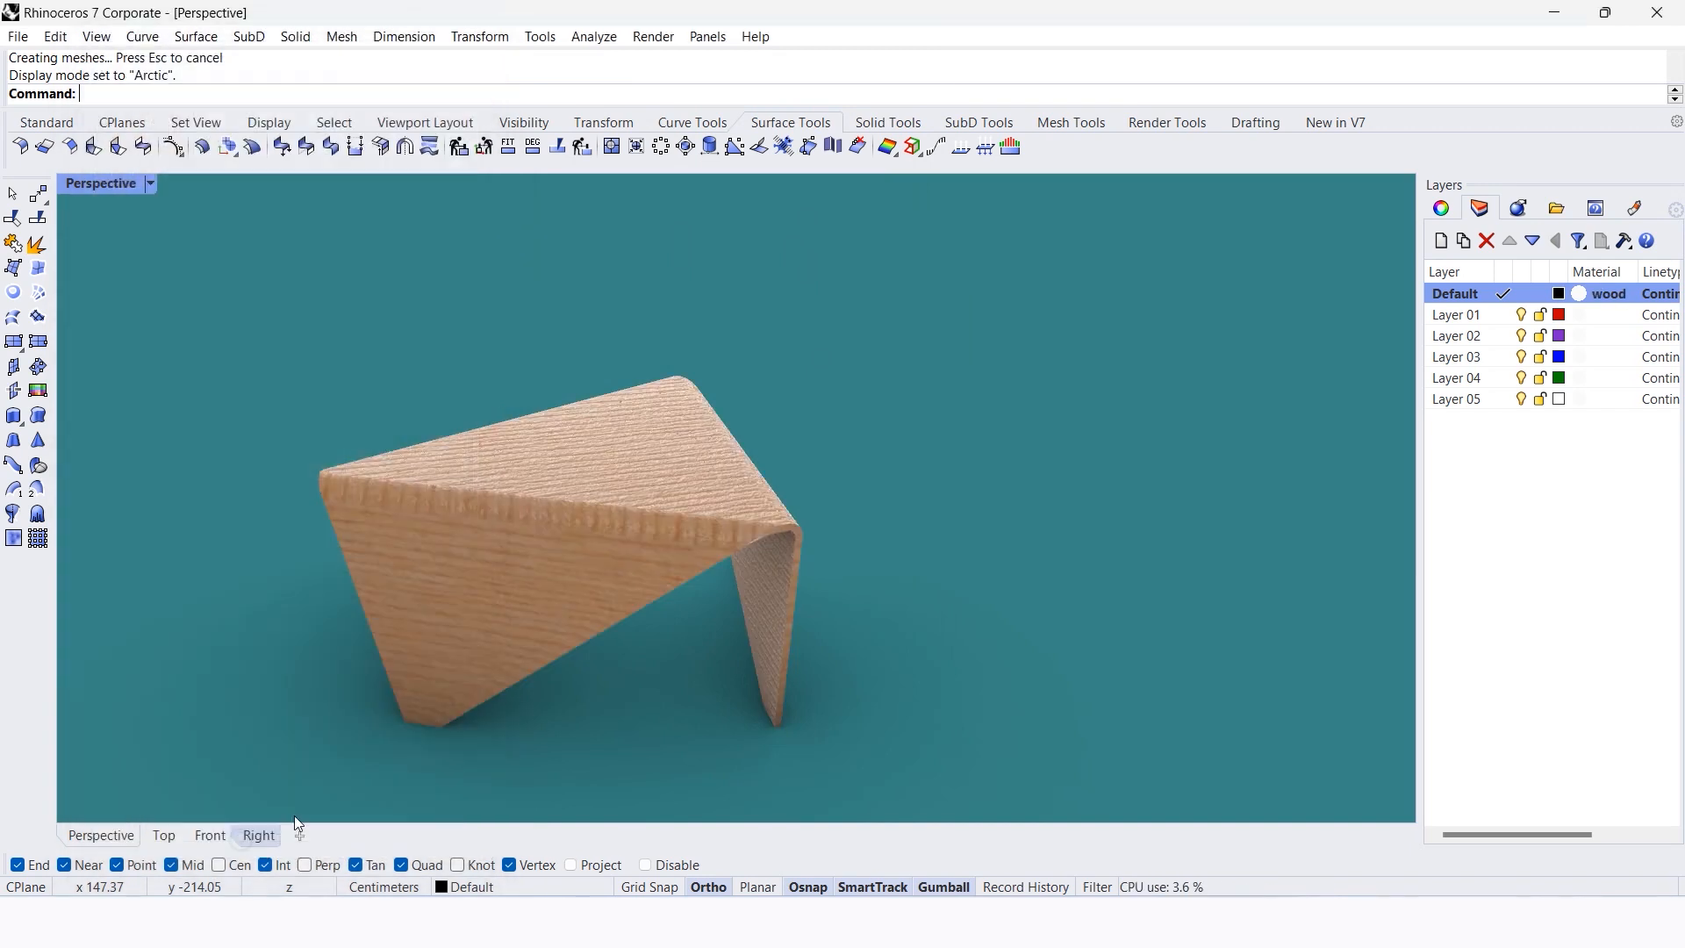
- Place two copies of the table in a row along the x direction in the top view
{"action": "scroll", "coordinate": [794, 488], "scroll_direction": "down", "scroll_amount": 4}
{"action": "left_click", "coordinate": [638, 513]}
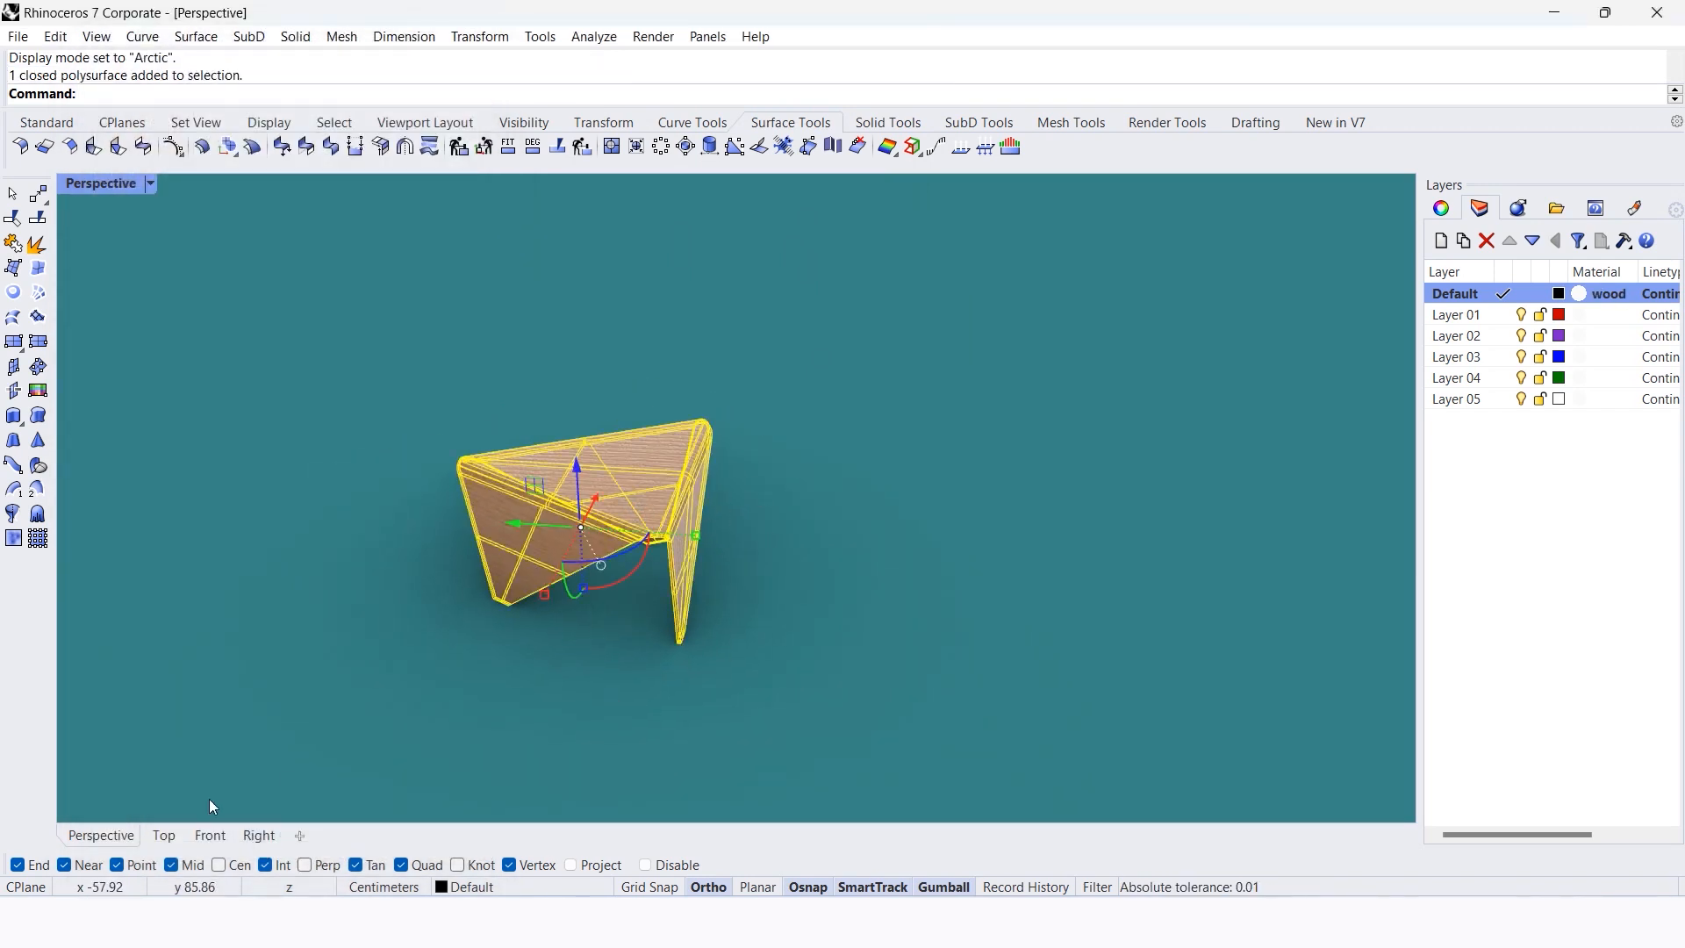
{"action": "right_click_drag", "start_coordinate": [267, 778], "coordinate": [317, 787]}
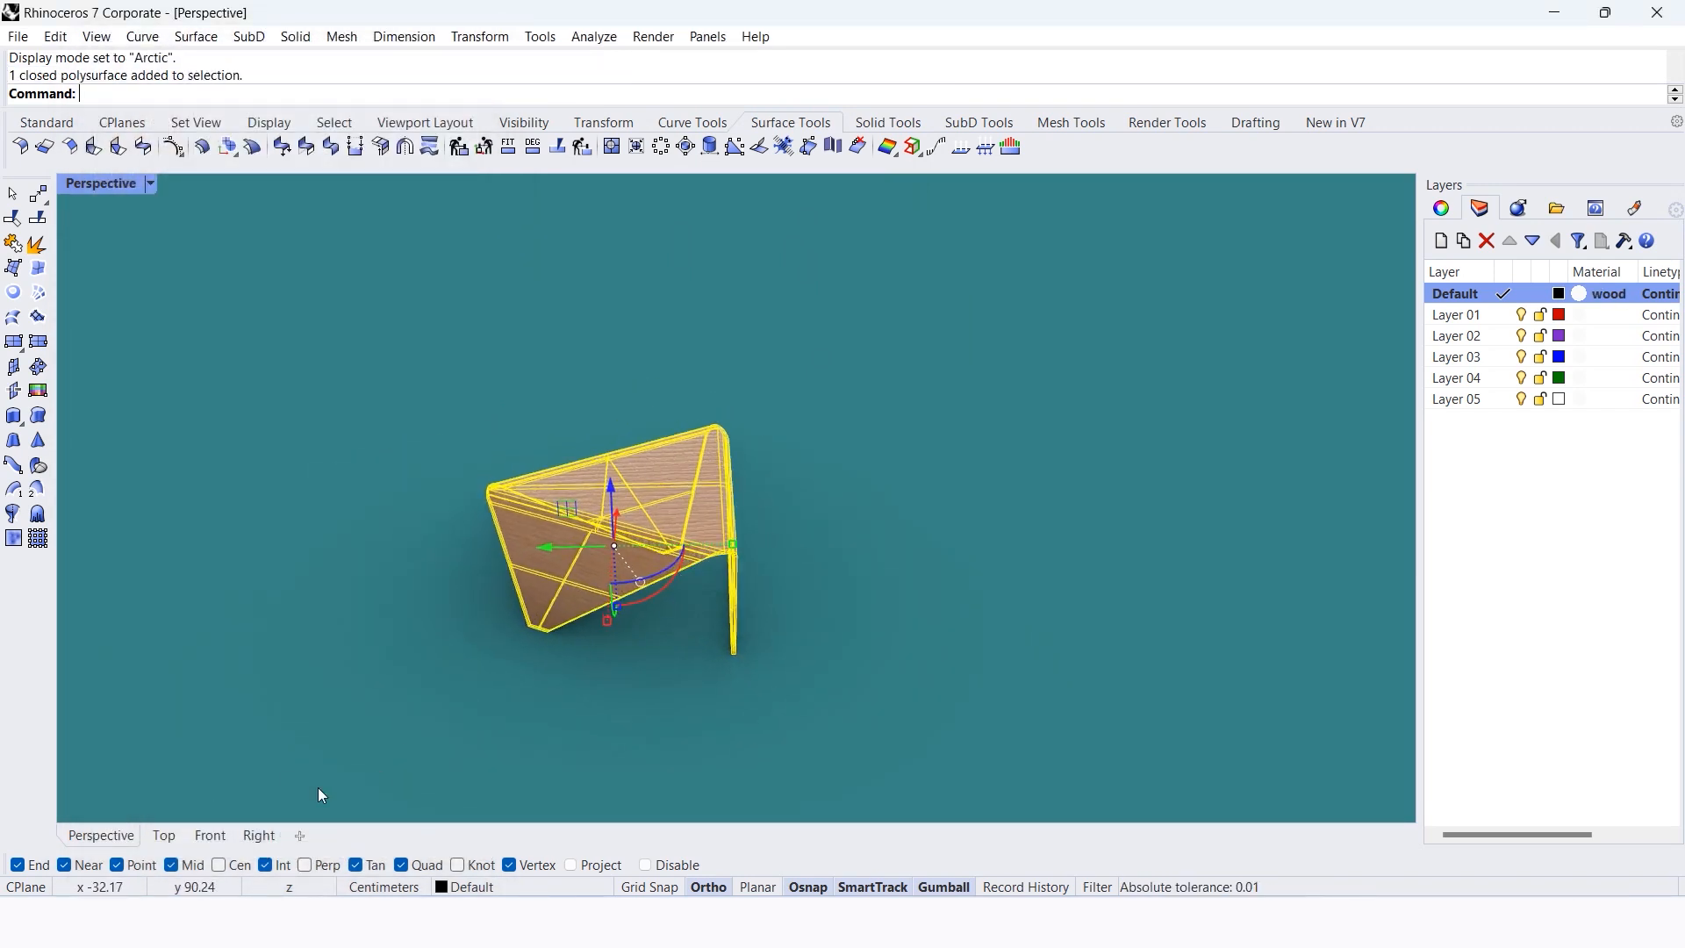
{"action": "left_click", "coordinate": [162, 835]}
{"action": "left_click_drag", "start_coordinate": [742, 475], "coordinate": [1264, 474]}
{"action": "key", "text": "alt"}
{"action": "key", "text": "alt"}
- Rotate the middle copy so that its triangle points down, and rotate the outer copy to a different orientation pointing up
{"action": "left_click", "coordinate": [952, 492]}
{"action": "left_click_drag", "start_coordinate": [879, 523], "coordinate": [959, 532]}
{"action": "left_click", "coordinate": [1130, 641]}
{"action": "left_click", "coordinate": [1157, 500]}
{"action": "left_click_drag", "start_coordinate": [1150, 523], "coordinate": [1259, 520]}
{"action": "left_click", "coordinate": [1191, 626]}
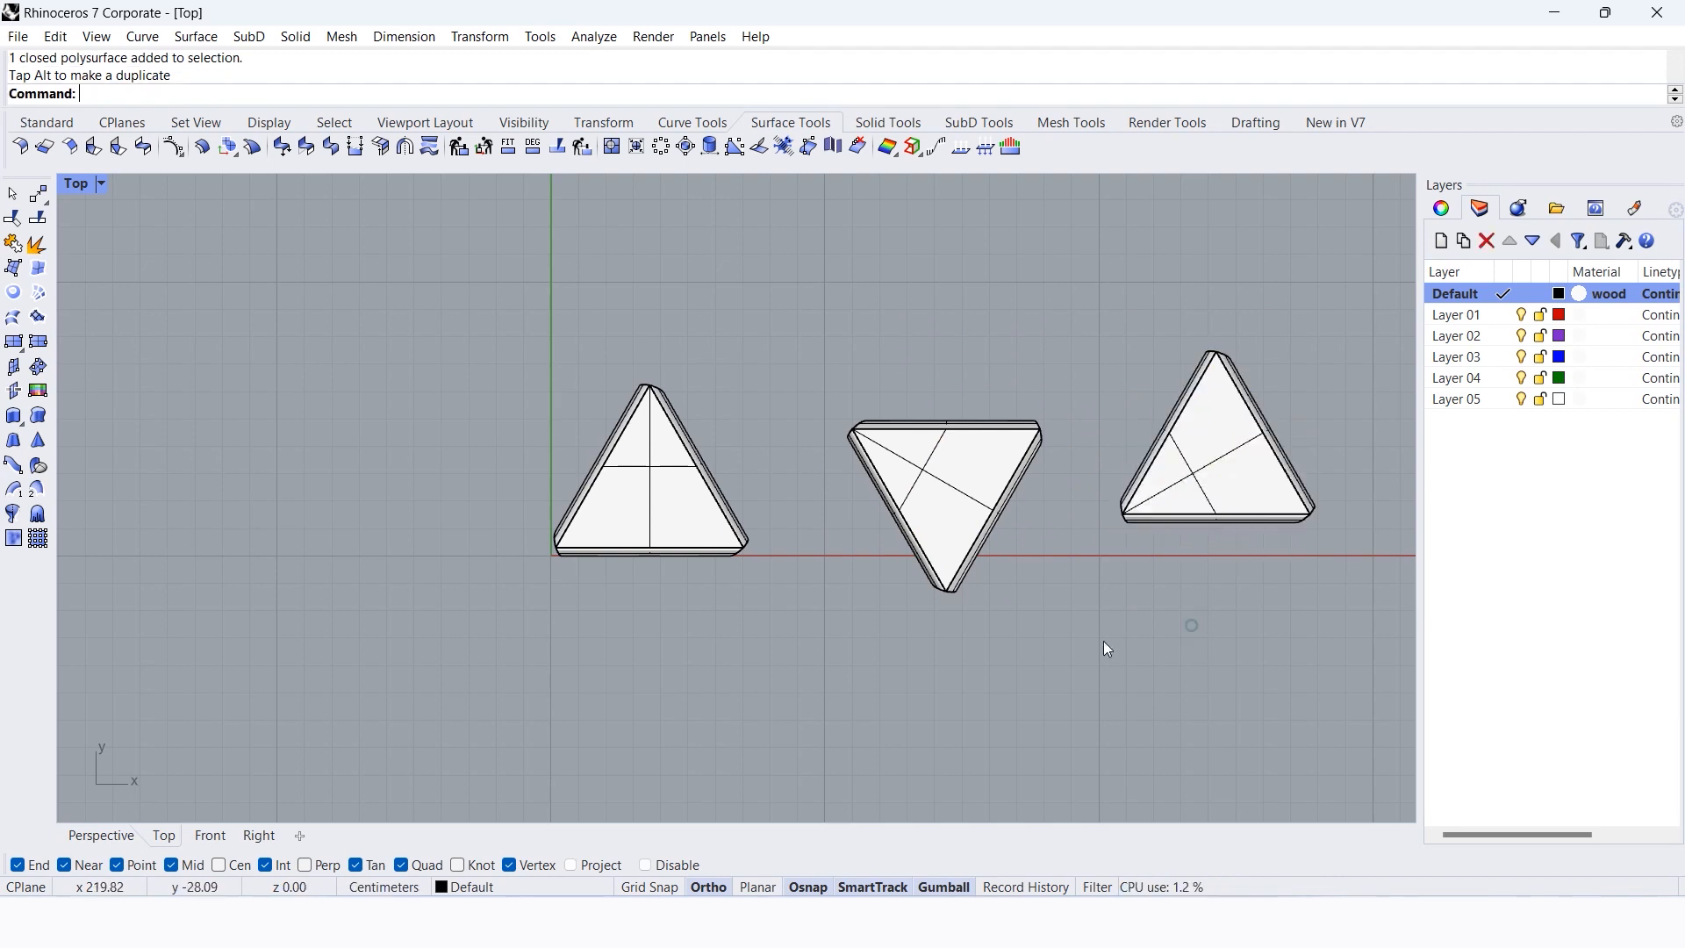
- Change the middle table to Layer 01 and the farthest copy to Layer 02
{"action": "left_click", "coordinate": [102, 836]}
{"action": "right_click_drag", "start_coordinate": [772, 590], "coordinate": [561, 566]}
{"action": "scroll", "coordinate": [776, 419], "scroll_direction": "up", "scroll_amount": 5}
{"action": "left_click", "coordinate": [776, 421]}
{"action": "right_click", "coordinate": [1487, 314]}
{"action": "left_click", "coordinate": [1522, 686]}
{"action": "left_click", "coordinate": [1150, 395]}
{"action": "right_click", "coordinate": [1487, 334]}
{"action": "left_click", "coordinate": [1522, 710]}
{"action": "left_click", "coordinate": [1282, 626]}
- Import the red metalliccarpaint-pbr material from the SA folder and assign it to Layer 01
{"action": "left_click", "coordinate": [1581, 316]}
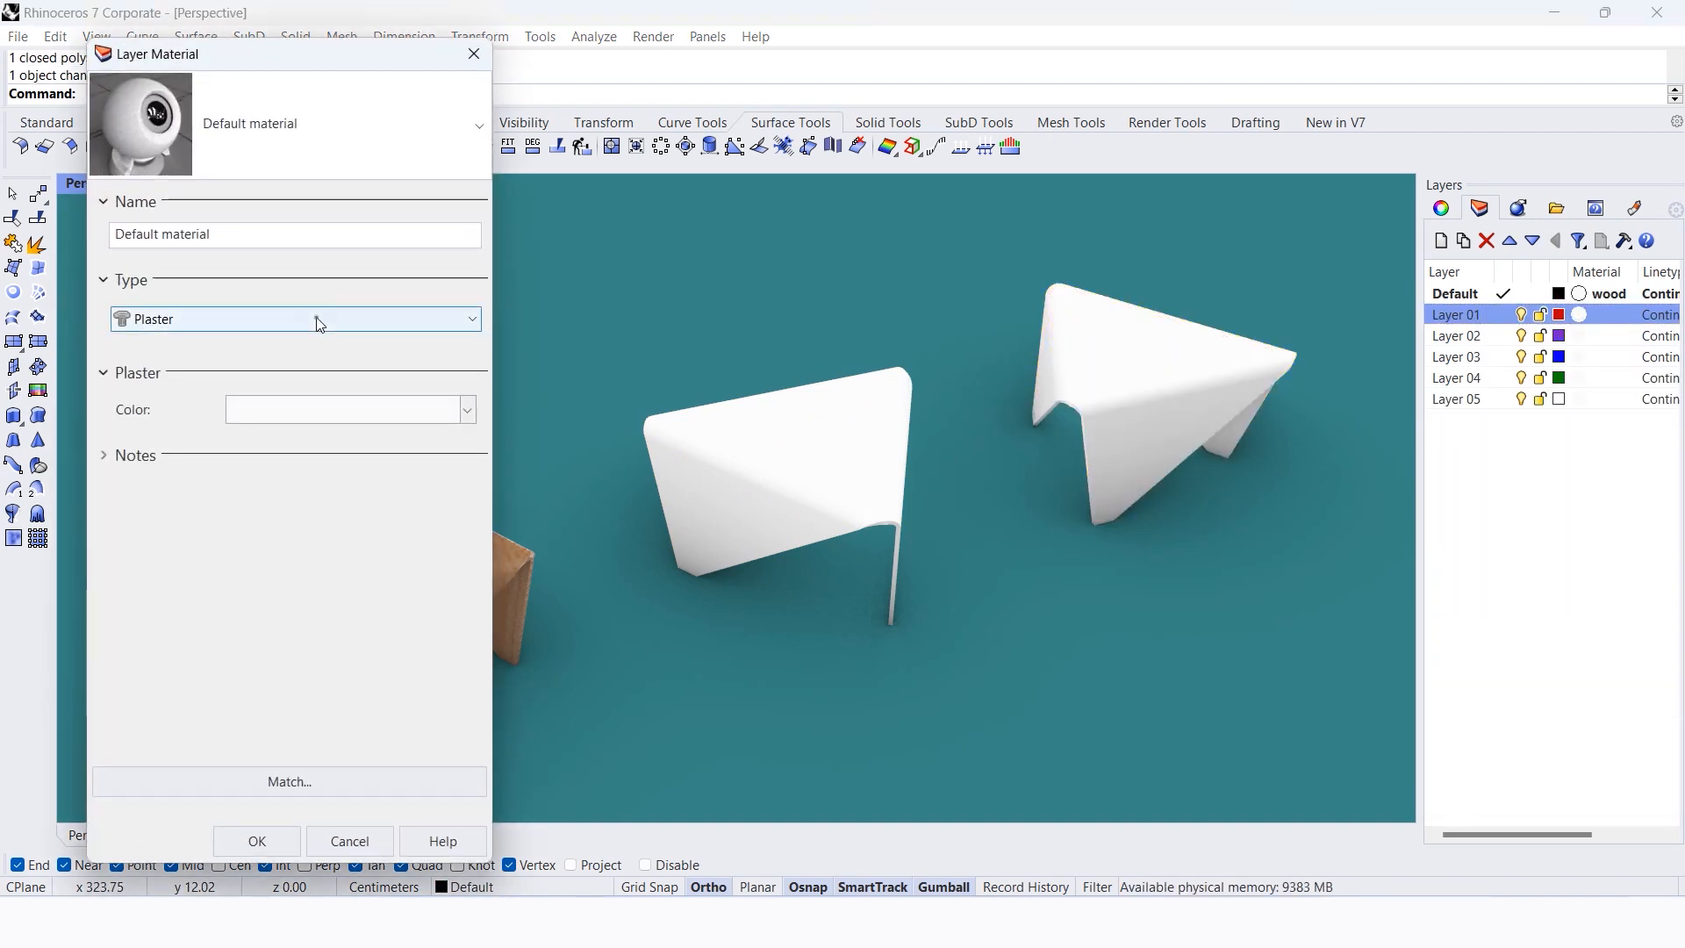
{"action": "left_click", "coordinate": [421, 319]}
{"action": "left_click", "coordinate": [175, 625]}
{"action": "left_click", "coordinate": [632, 277]}
{"action": "scroll", "coordinate": [466, 391], "scroll_direction": "down", "scroll_amount": 4}
{"action": "double_click", "coordinate": [397, 416]}
{"action": "scroll", "coordinate": [409, 411], "scroll_direction": "down", "scroll_amount": 5}
{"action": "left_click", "coordinate": [466, 254]}
{"action": "left_click", "coordinate": [752, 562]}
{"action": "left_click", "coordinate": [294, 848]}
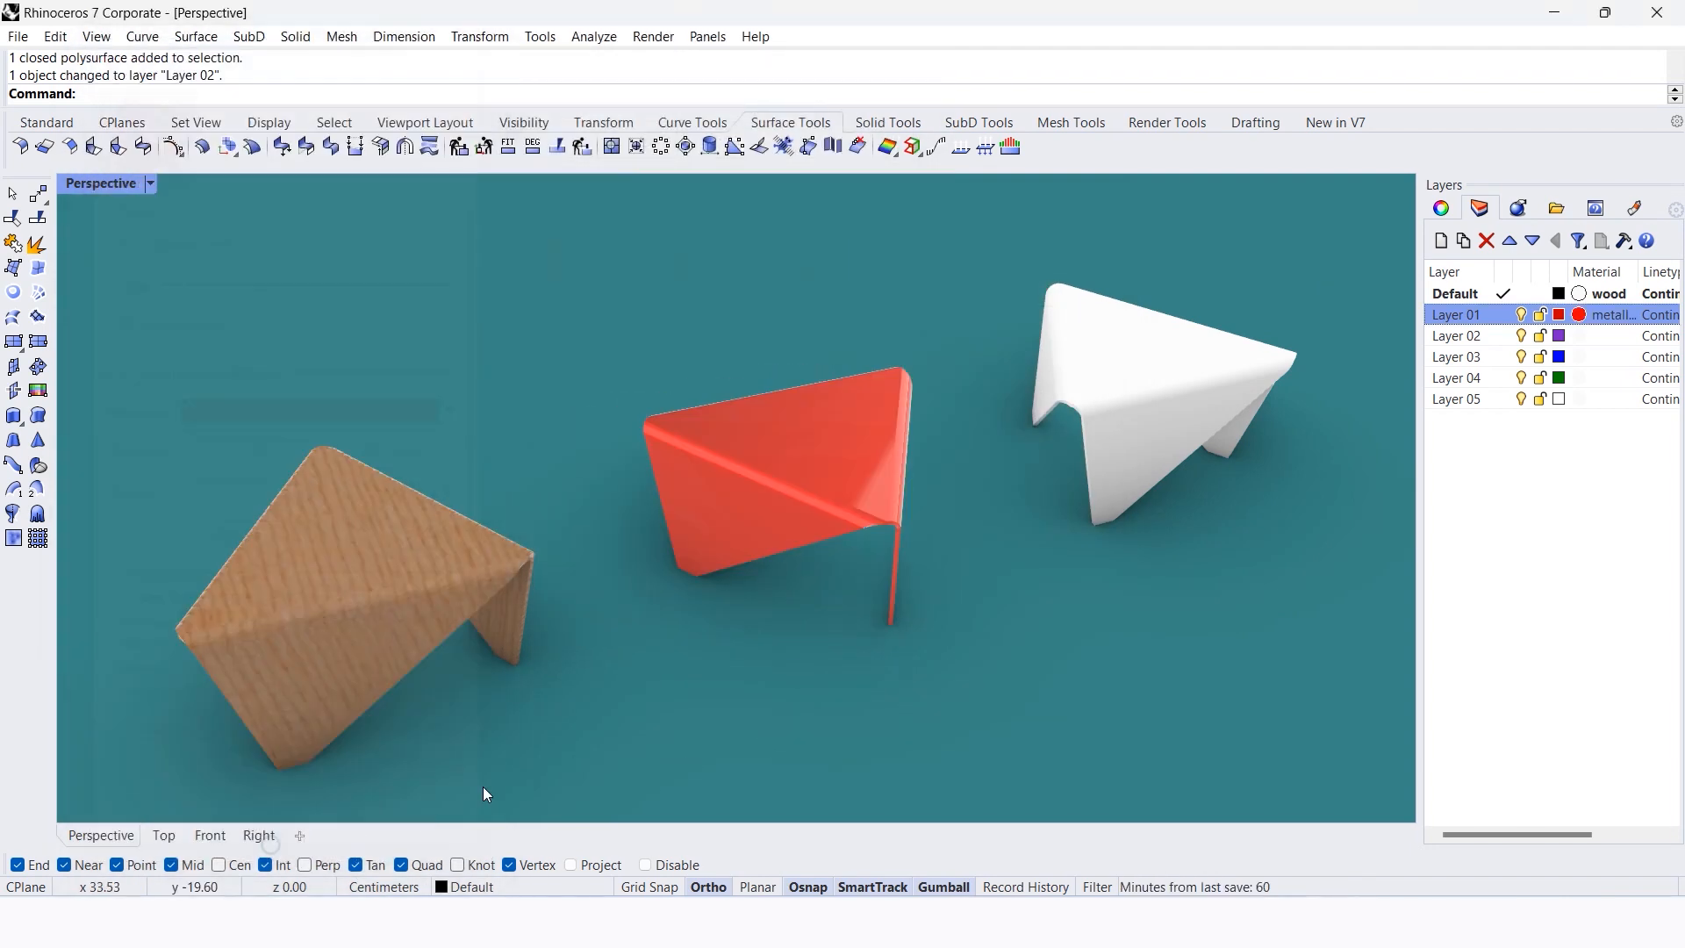
- Import the dirtygold material from the SA folder and assign it to Layer 02
{"action": "left_click", "coordinate": [1076, 423]}
{"action": "left_click", "coordinate": [1582, 337]}
{"action": "left_click", "coordinate": [188, 321]}
{"action": "left_click", "coordinate": [152, 619]}
{"action": "left_click", "coordinate": [290, 319]}
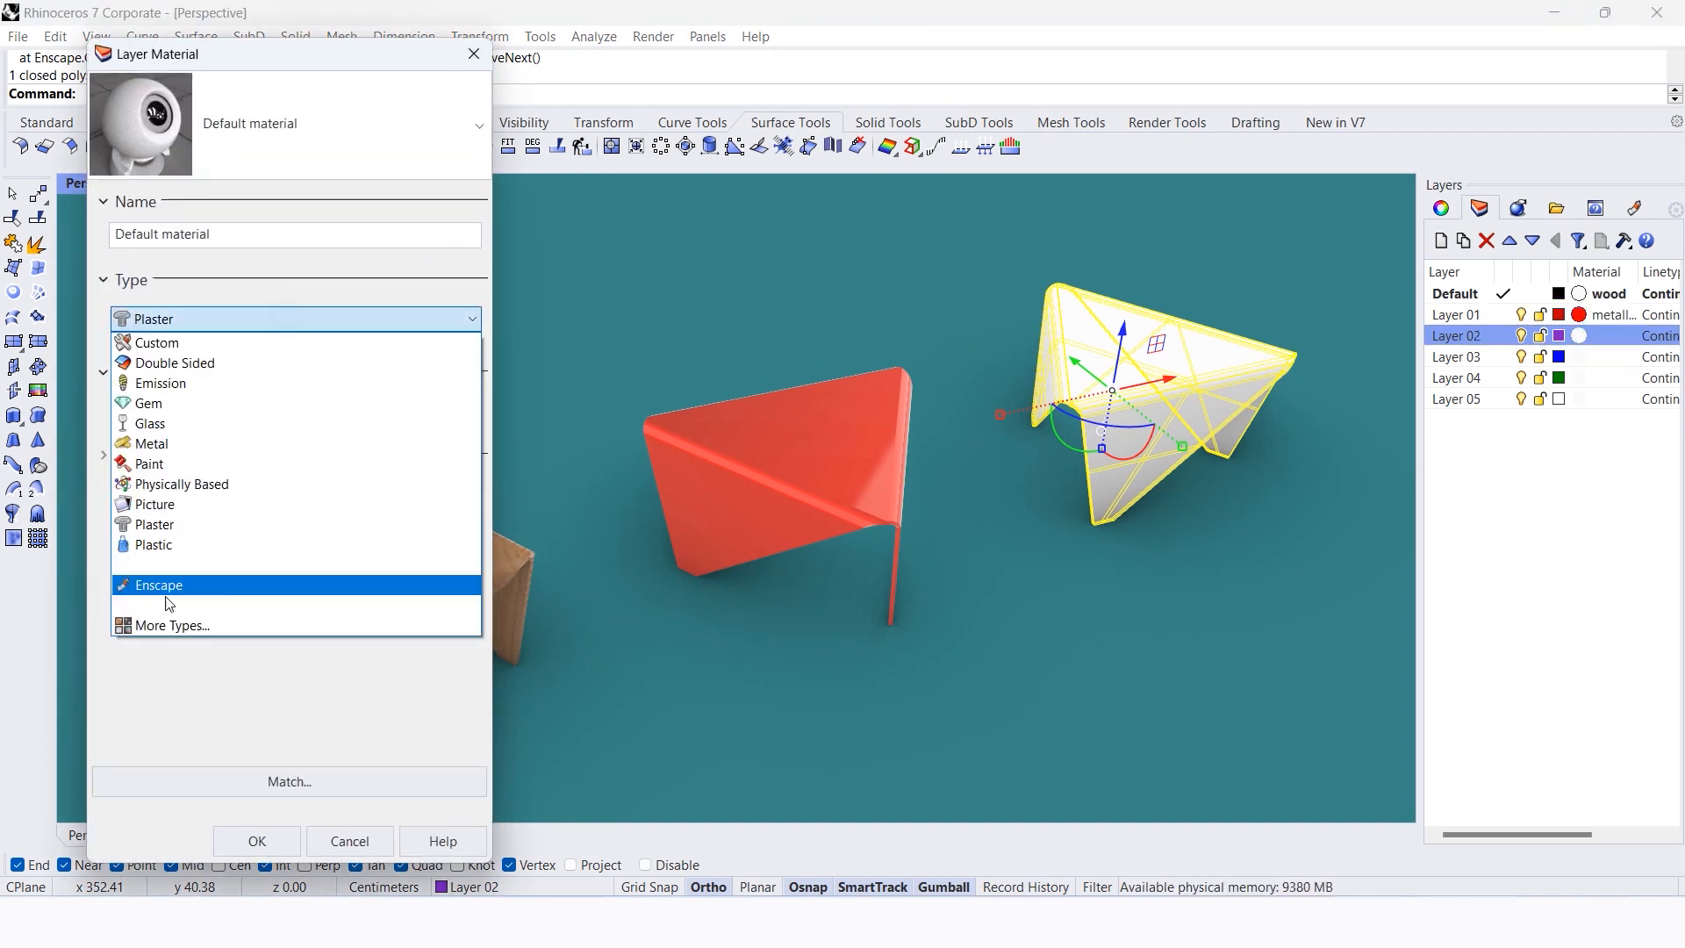
{"action": "left_click", "coordinate": [167, 621]}
{"action": "left_click", "coordinate": [634, 277]}
{"action": "scroll", "coordinate": [643, 421], "scroll_direction": "down", "scroll_amount": 3}
{"action": "double_click", "coordinate": [643, 425]}
{"action": "scroll", "coordinate": [624, 367], "scroll_direction": "down", "scroll_amount": 3}
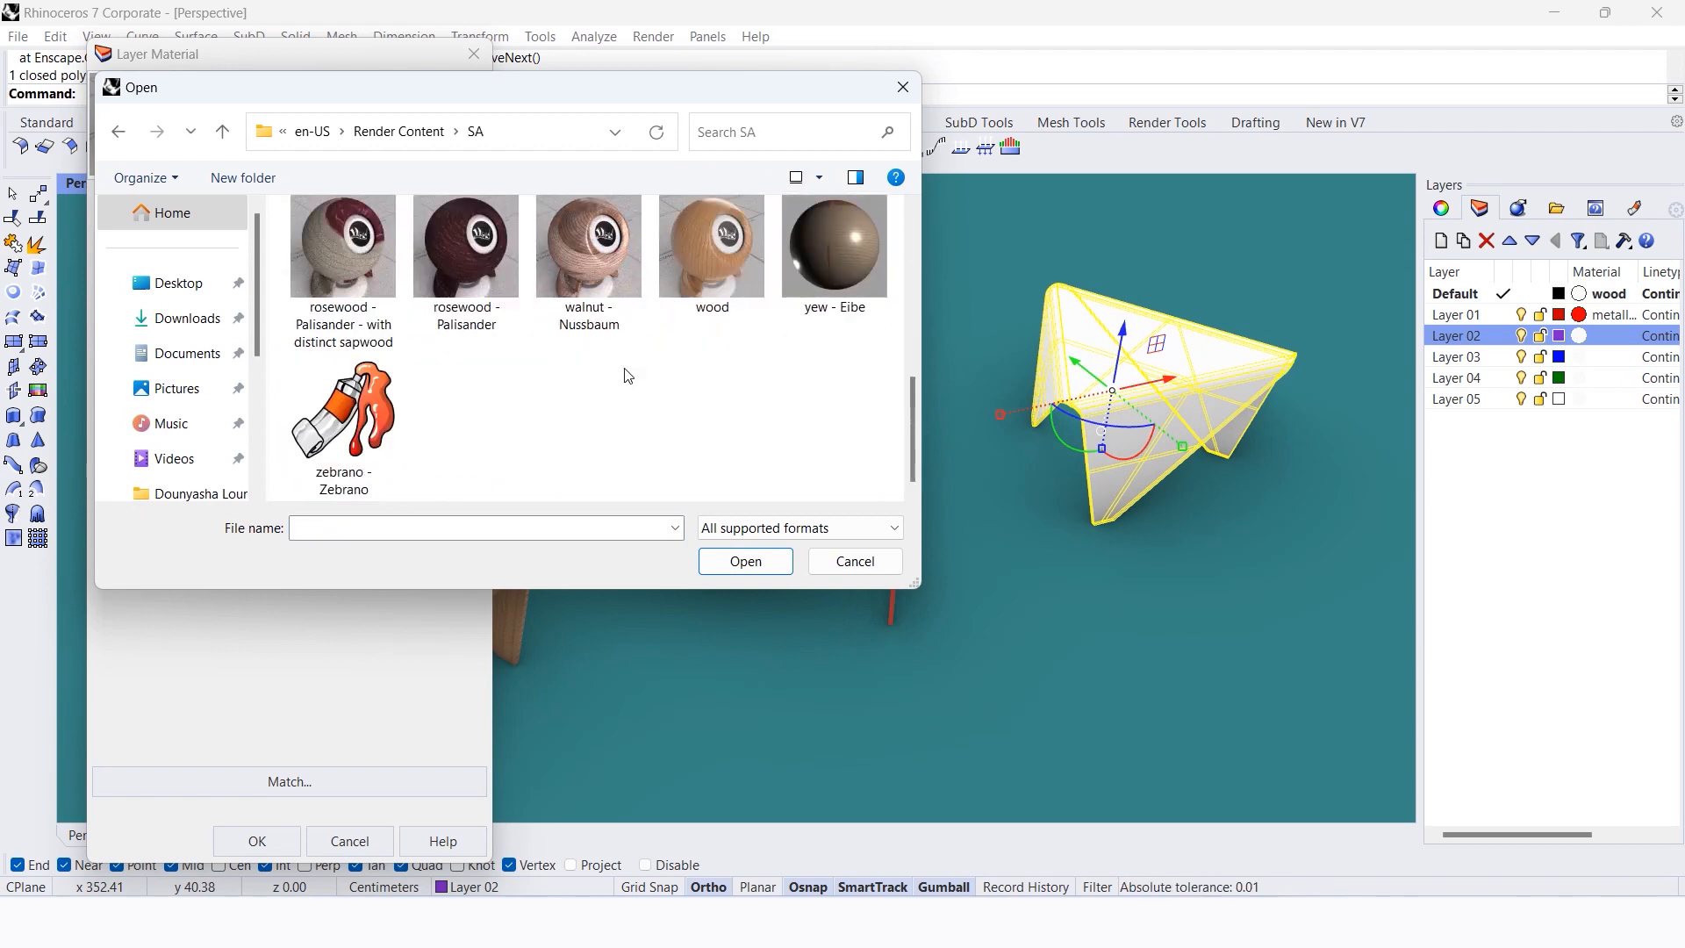
{"action": "scroll", "coordinate": [624, 367], "scroll_direction": "up", "scroll_amount": 2}
{"action": "scroll", "coordinate": [588, 350], "scroll_direction": "up", "scroll_amount": 1}
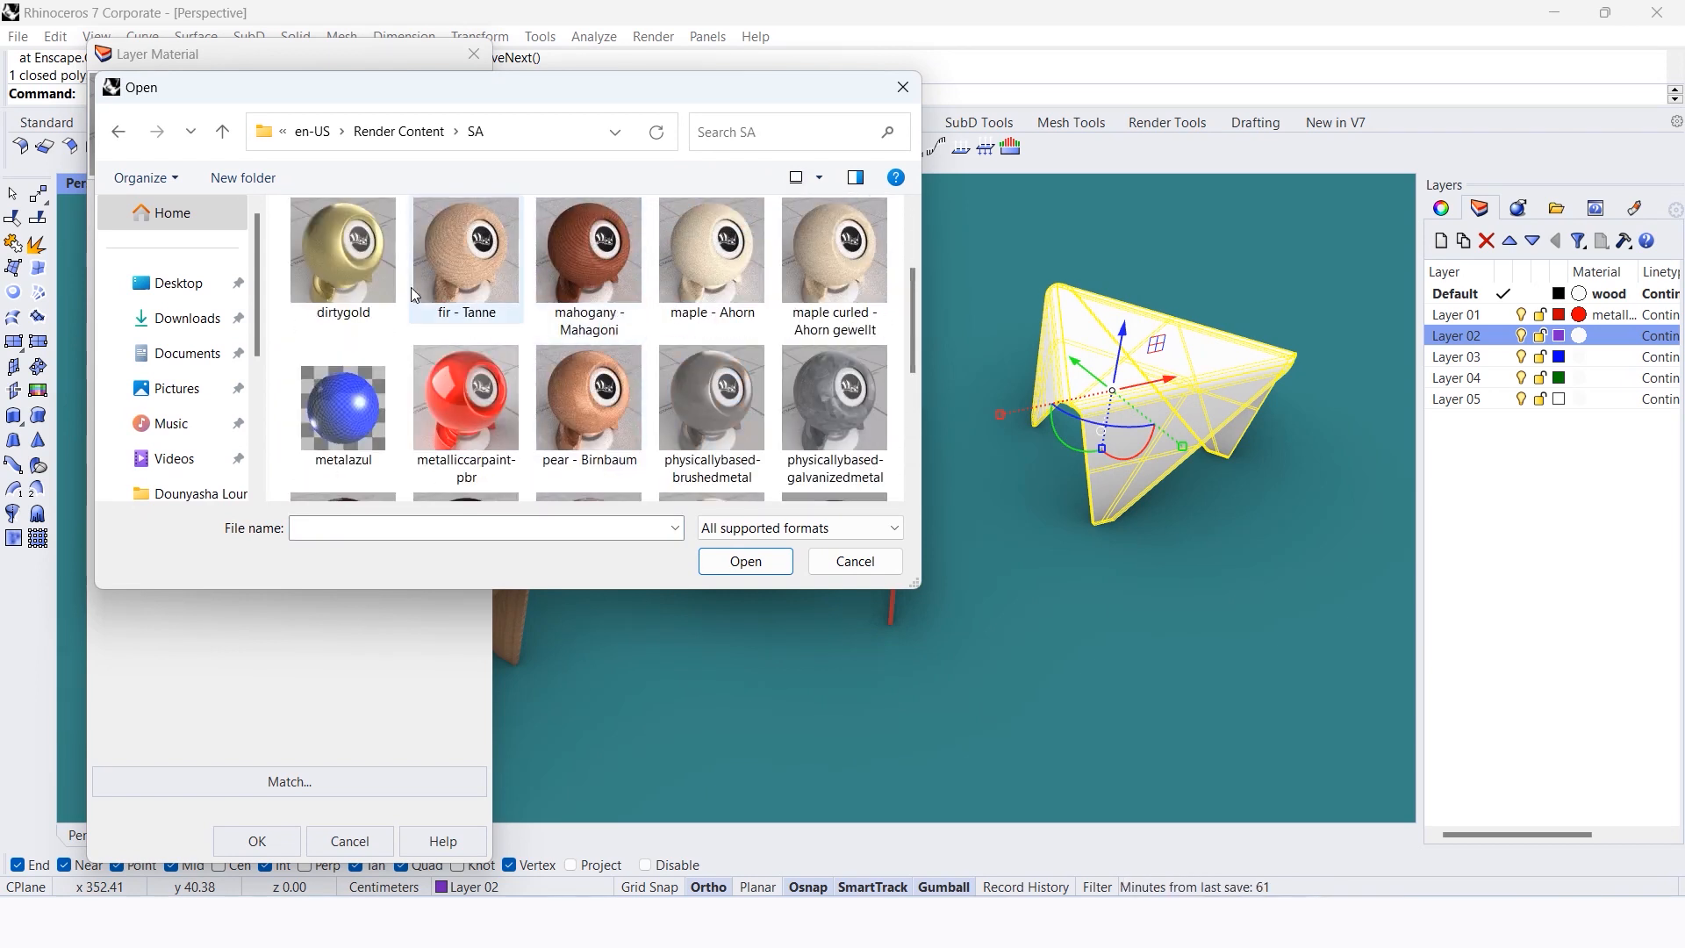
{"action": "left_click", "coordinate": [405, 288]}
{"action": "left_click", "coordinate": [731, 568]}
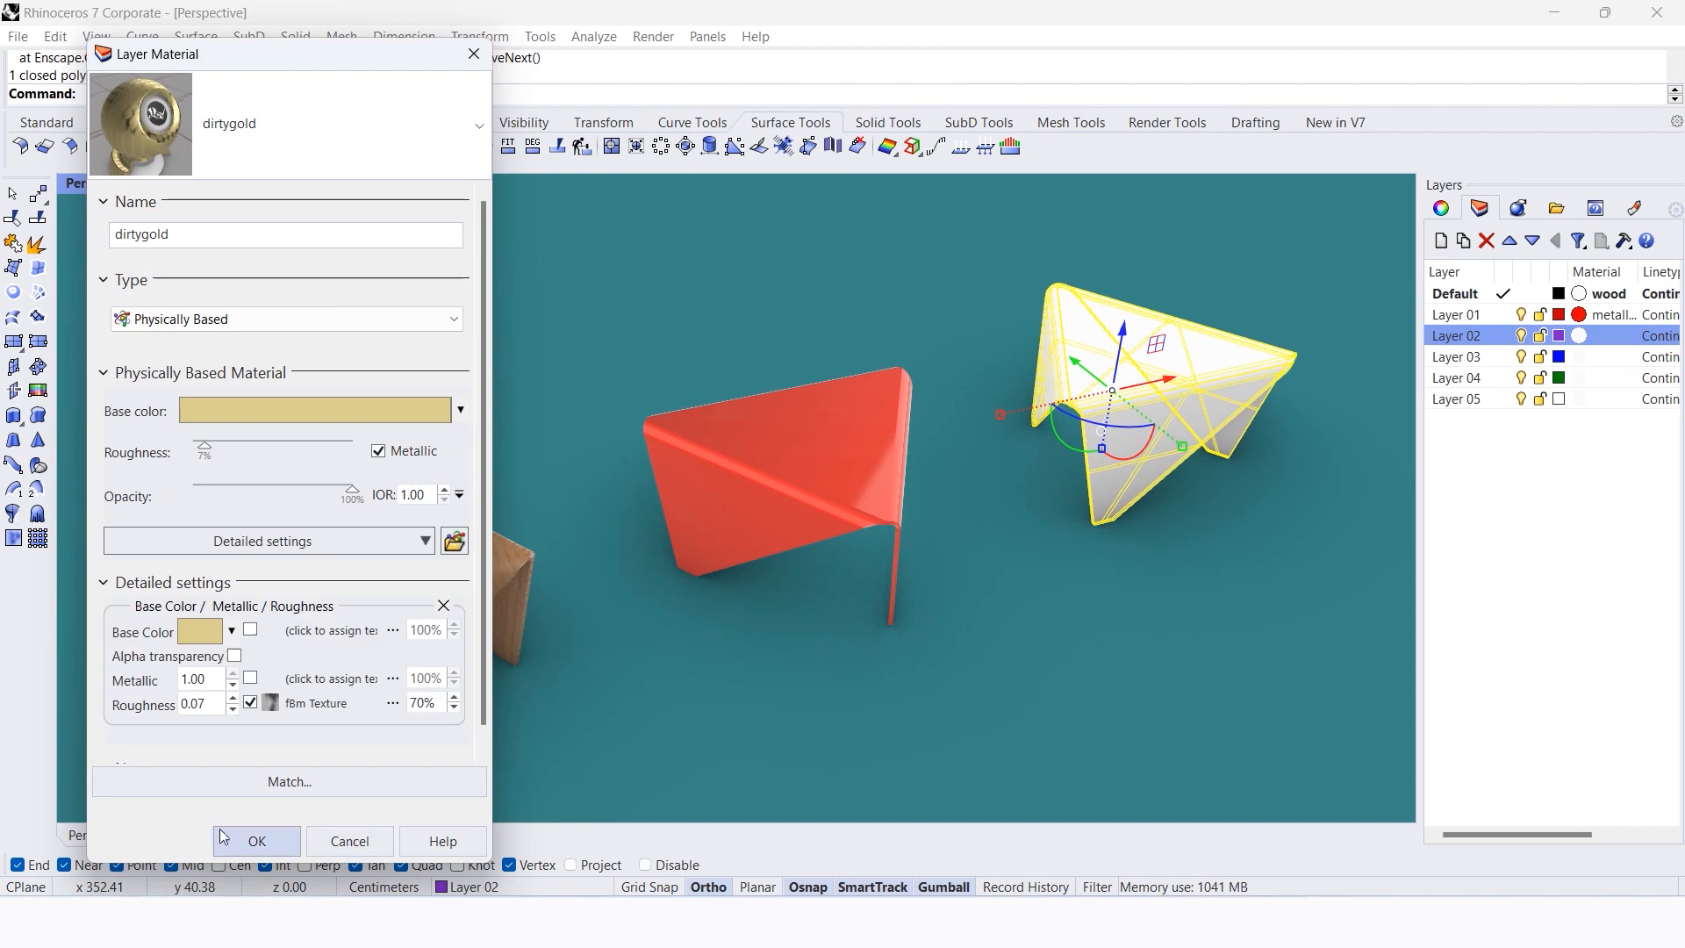
{"action": "left_click", "coordinate": [256, 840]}
{"action": "left_click", "coordinate": [1138, 675]}
- Move the red and gold tables together closer to the wooden table in the top view
{"action": "scroll", "coordinate": [978, 646], "scroll_direction": "down", "scroll_amount": 5}
{"action": "mouse_move", "coordinate": [976, 643]}
{"action": "right_mouse_down"}
{"action": "mouse_move", "coordinate": [1067, 517]}
{"action": "mouse_move", "coordinate": [1002, 649]}
{"action": "right_mouse_up"}
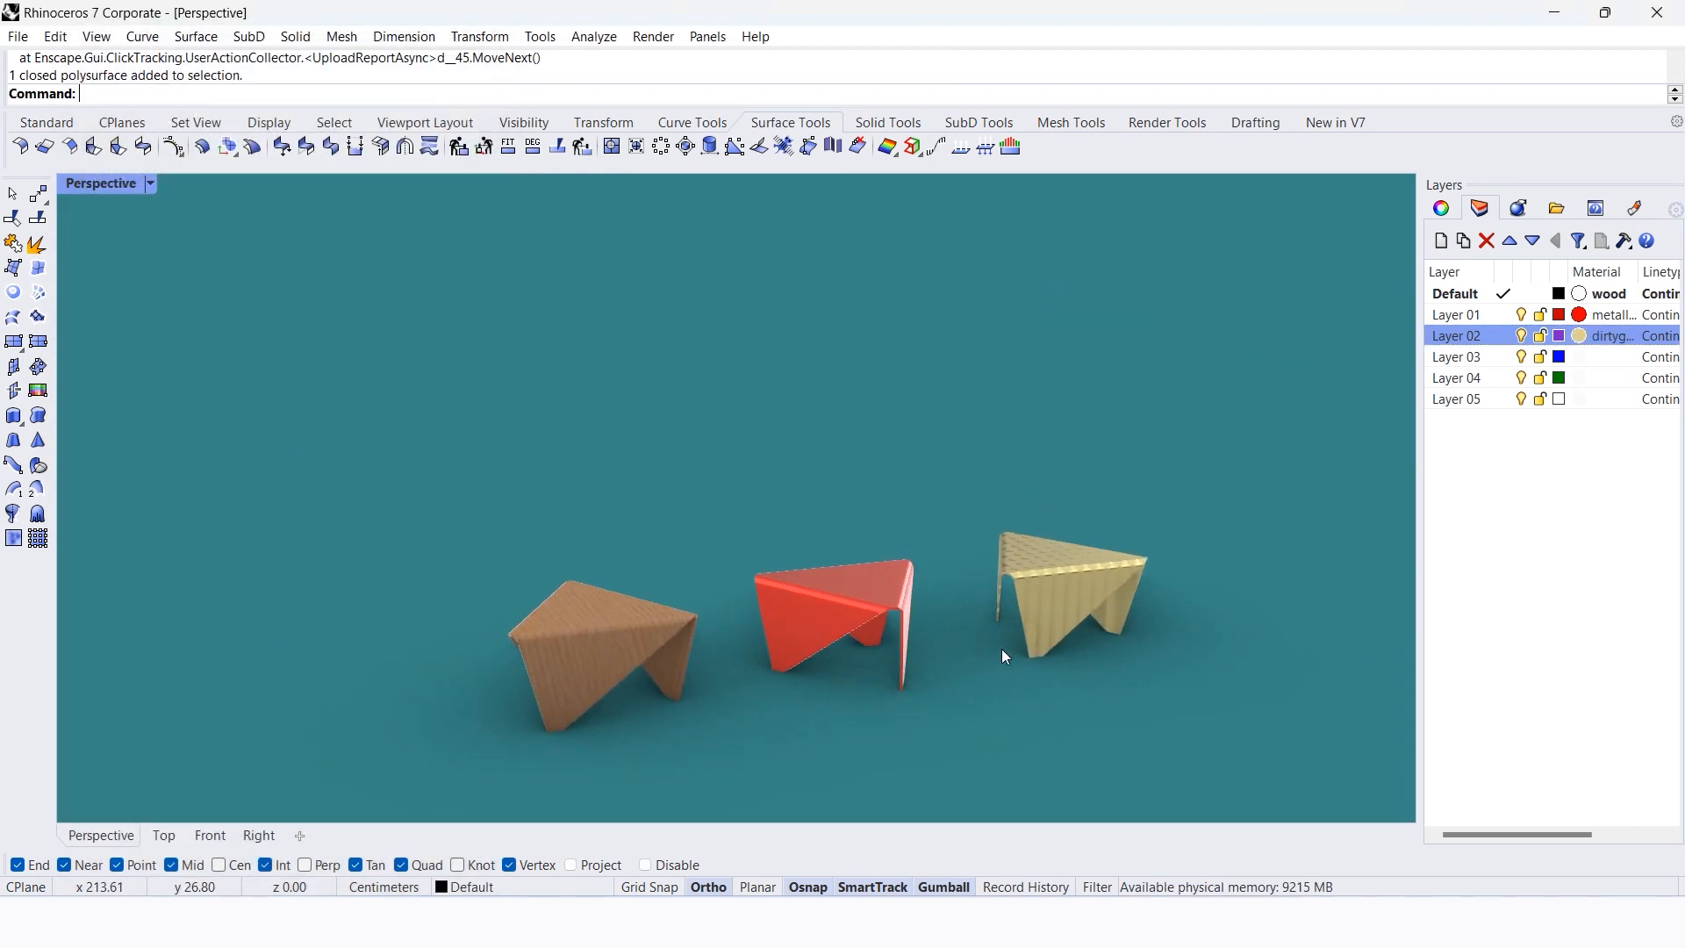
{"action": "scroll", "coordinate": [983, 613], "scroll_direction": "up", "scroll_amount": 6}
{"action": "scroll", "coordinate": [942, 590], "scroll_direction": "down", "scroll_amount": 6}
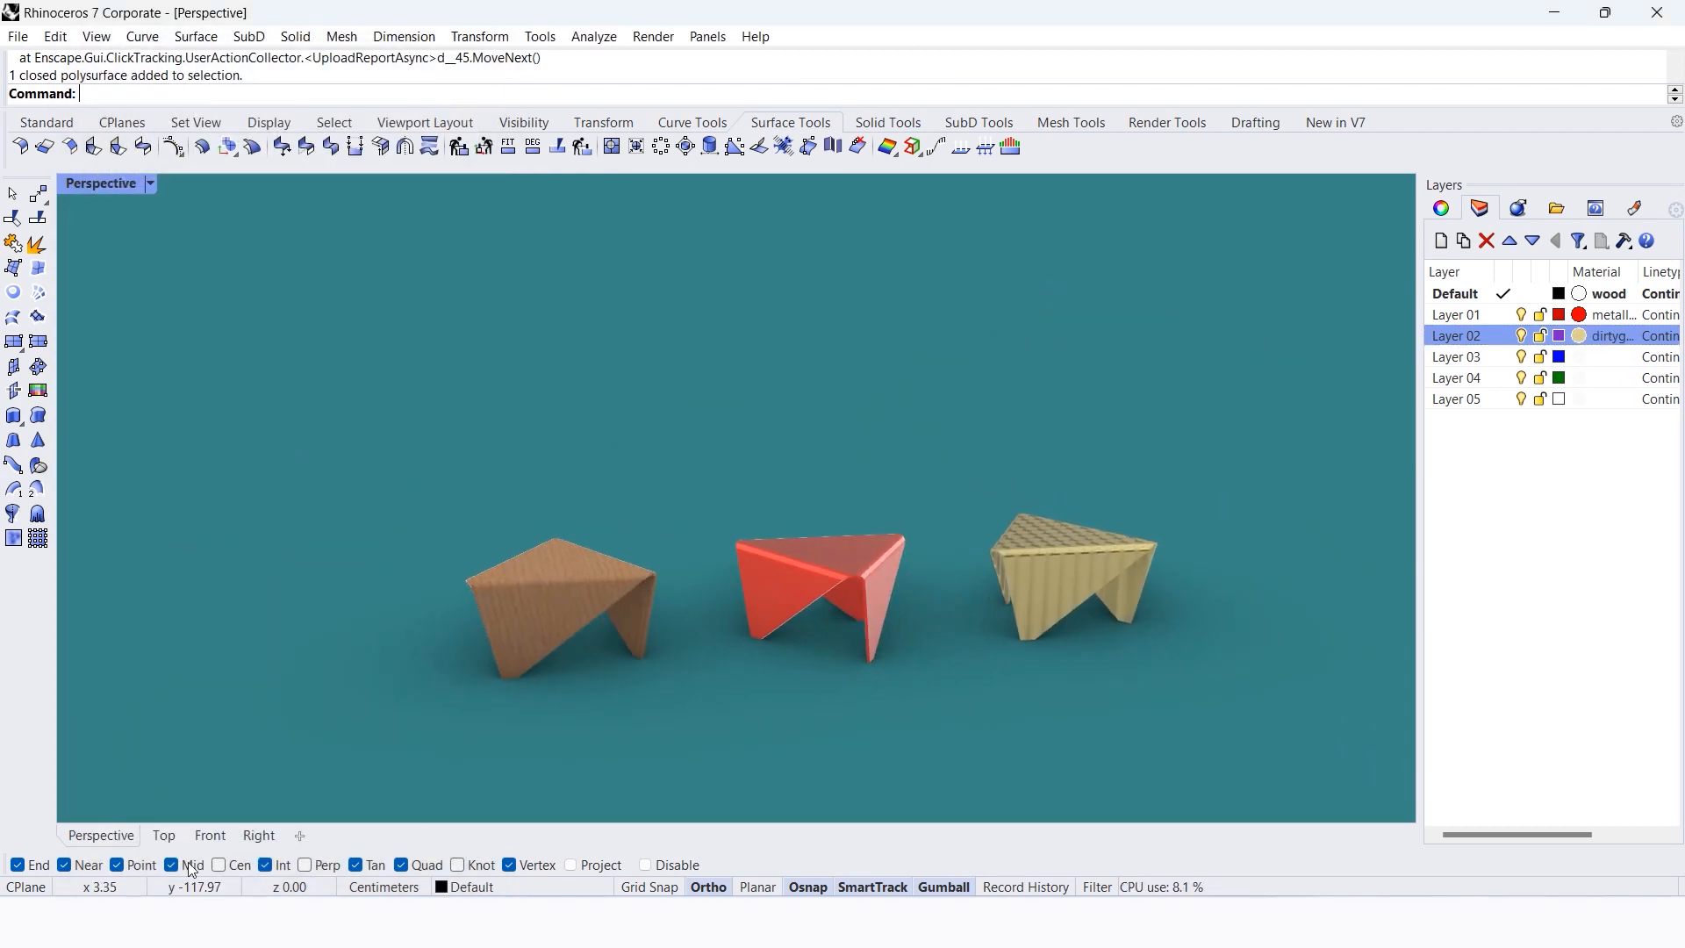
{"action": "left_click", "coordinate": [162, 835]}
{"action": "scroll", "coordinate": [865, 478], "scroll_direction": "up", "scroll_amount": 4}
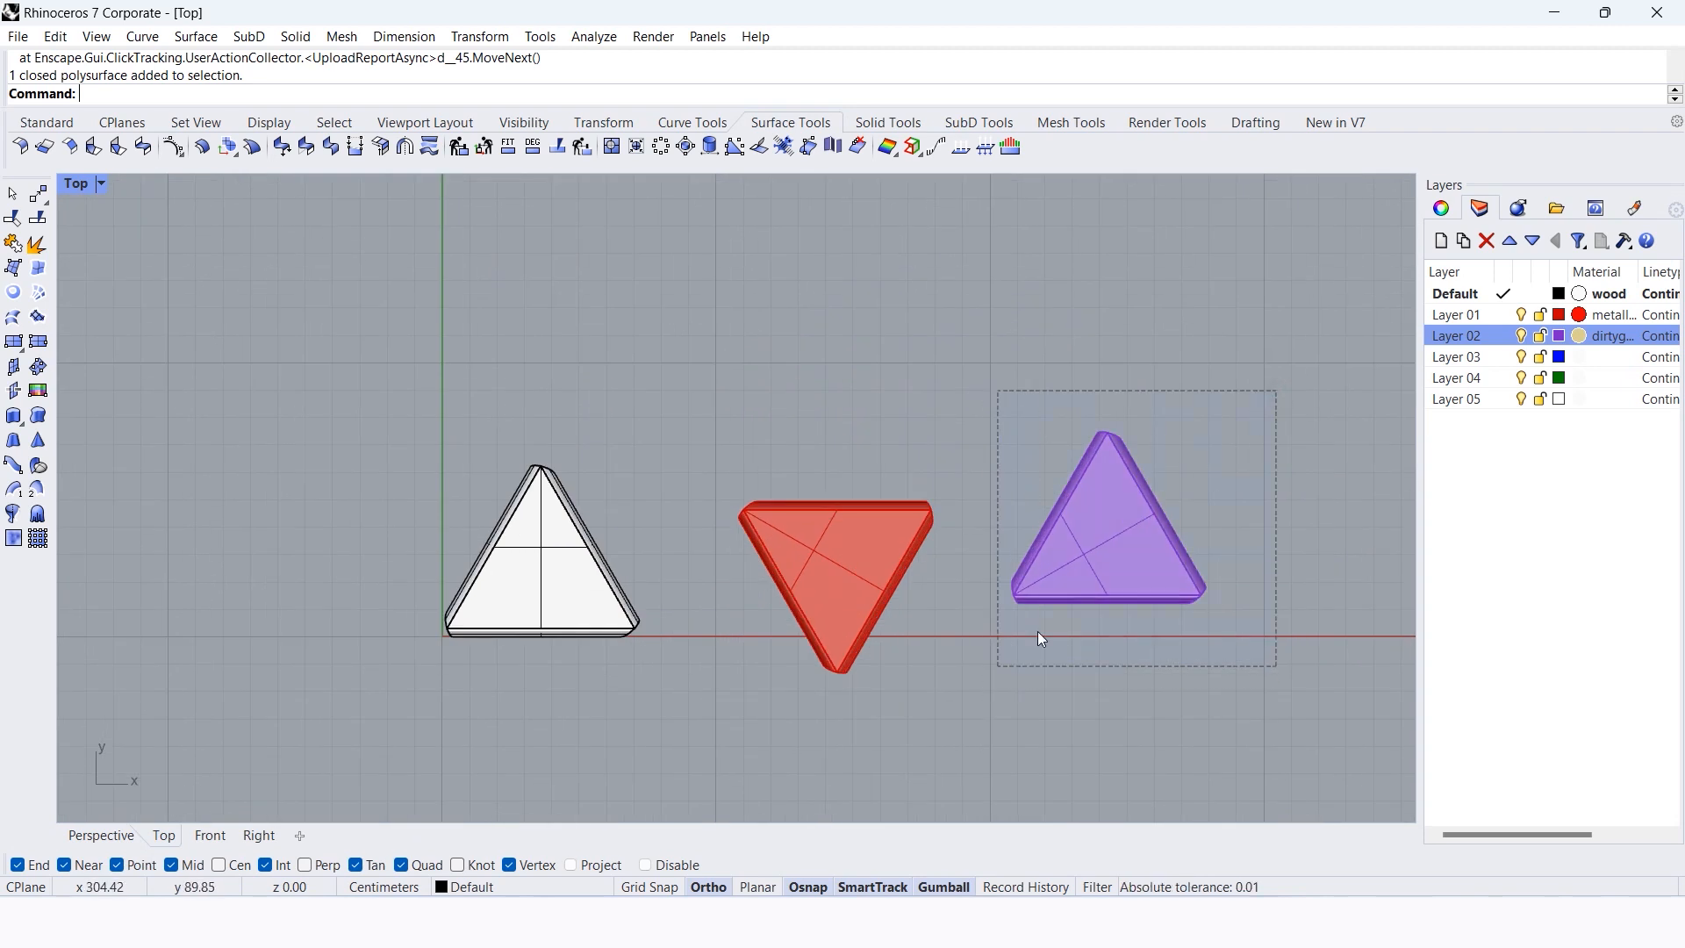
{"action": "left_click_drag", "start_coordinate": [1039, 638], "coordinate": [719, 779]}
{"action": "left_click_drag", "start_coordinate": [1020, 553], "coordinate": [917, 555]}
- Move the gold table closer to the red one, and reposition the red table between its neighbours
{"action": "left_click_drag", "start_coordinate": [1205, 414], "coordinate": [931, 678]}
{"action": "left_click_drag", "start_coordinate": [1080, 527], "coordinate": [952, 589]}
{"action": "left_click", "coordinate": [765, 572]}
{"action": "left_click_drag", "start_coordinate": [701, 641], "coordinate": [715, 703]}
{"action": "left_click", "coordinate": [711, 697]}
- Shift the red table slightly in the perspective view to adjust the spacing in the row
{"action": "left_click", "coordinate": [101, 835]}
{"action": "right_click_drag", "start_coordinate": [708, 583], "coordinate": [656, 603]}
{"action": "scroll", "coordinate": [807, 619], "scroll_direction": "up", "scroll_amount": 5}
{"action": "scroll", "coordinate": [688, 564], "scroll_direction": "up", "scroll_amount": 2}
{"action": "left_click", "coordinate": [688, 563]}
{"action": "left_click_drag", "start_coordinate": [816, 590], "coordinate": [849, 594]}
{"action": "left_click", "coordinate": [808, 404]}
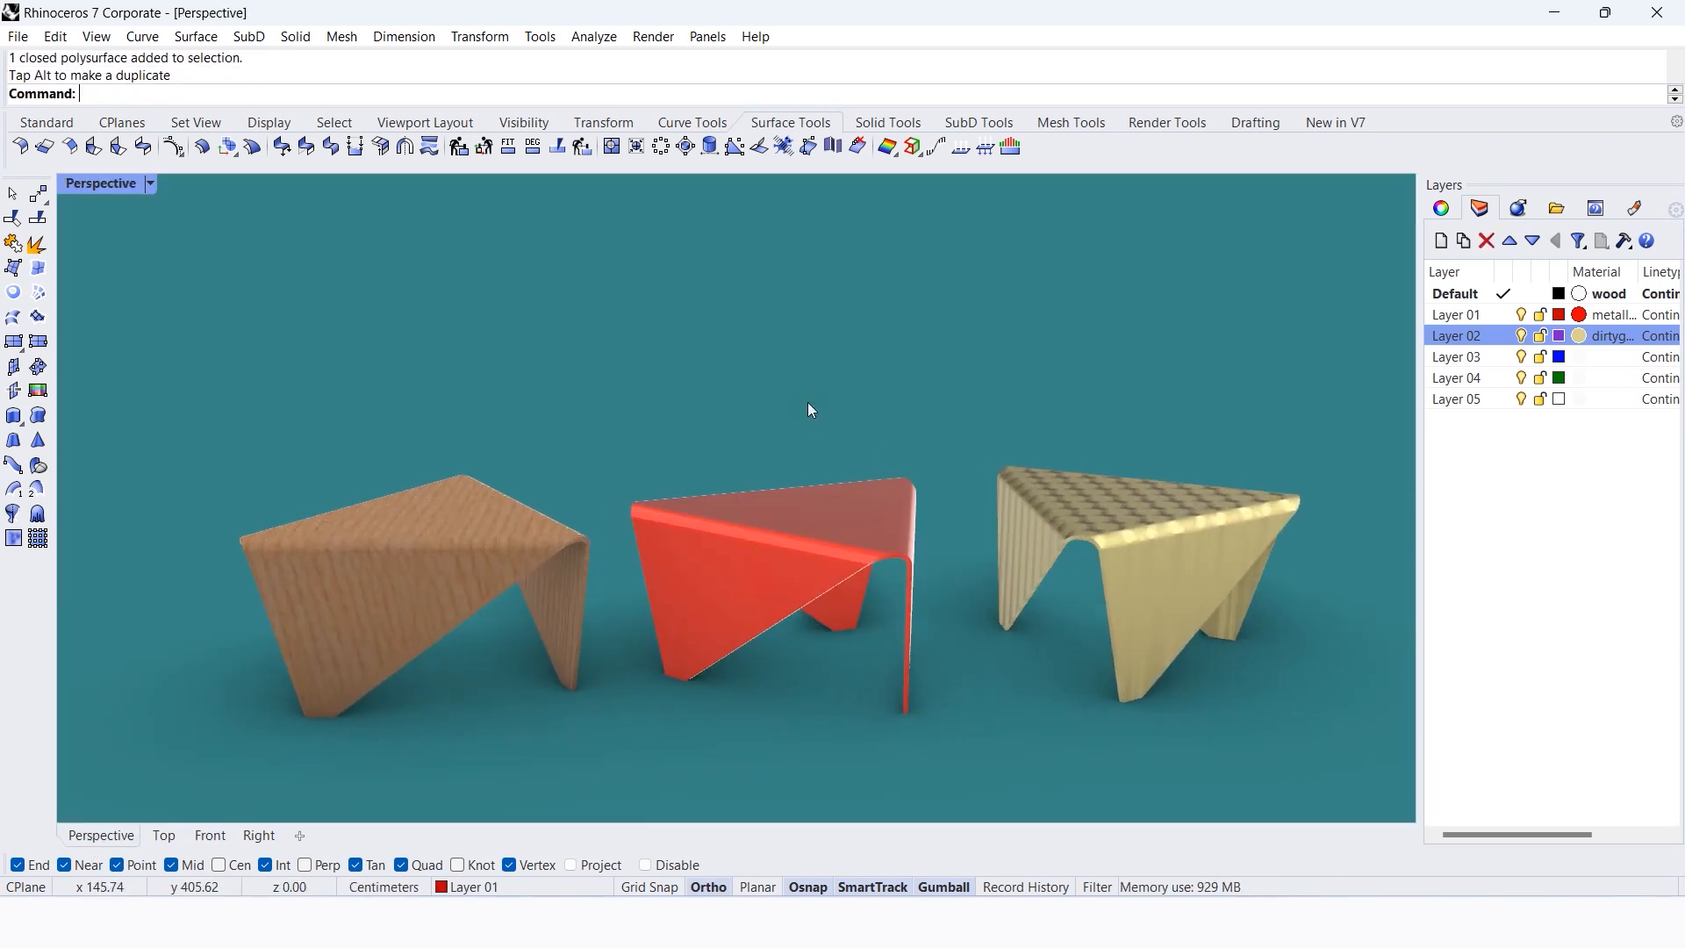
- Zoom to the extents of the three tables and run the Turntable with its speed set to about 13
{"action": "left_click", "coordinate": [35, 123]}
{"action": "left_click", "coordinate": [339, 147]}
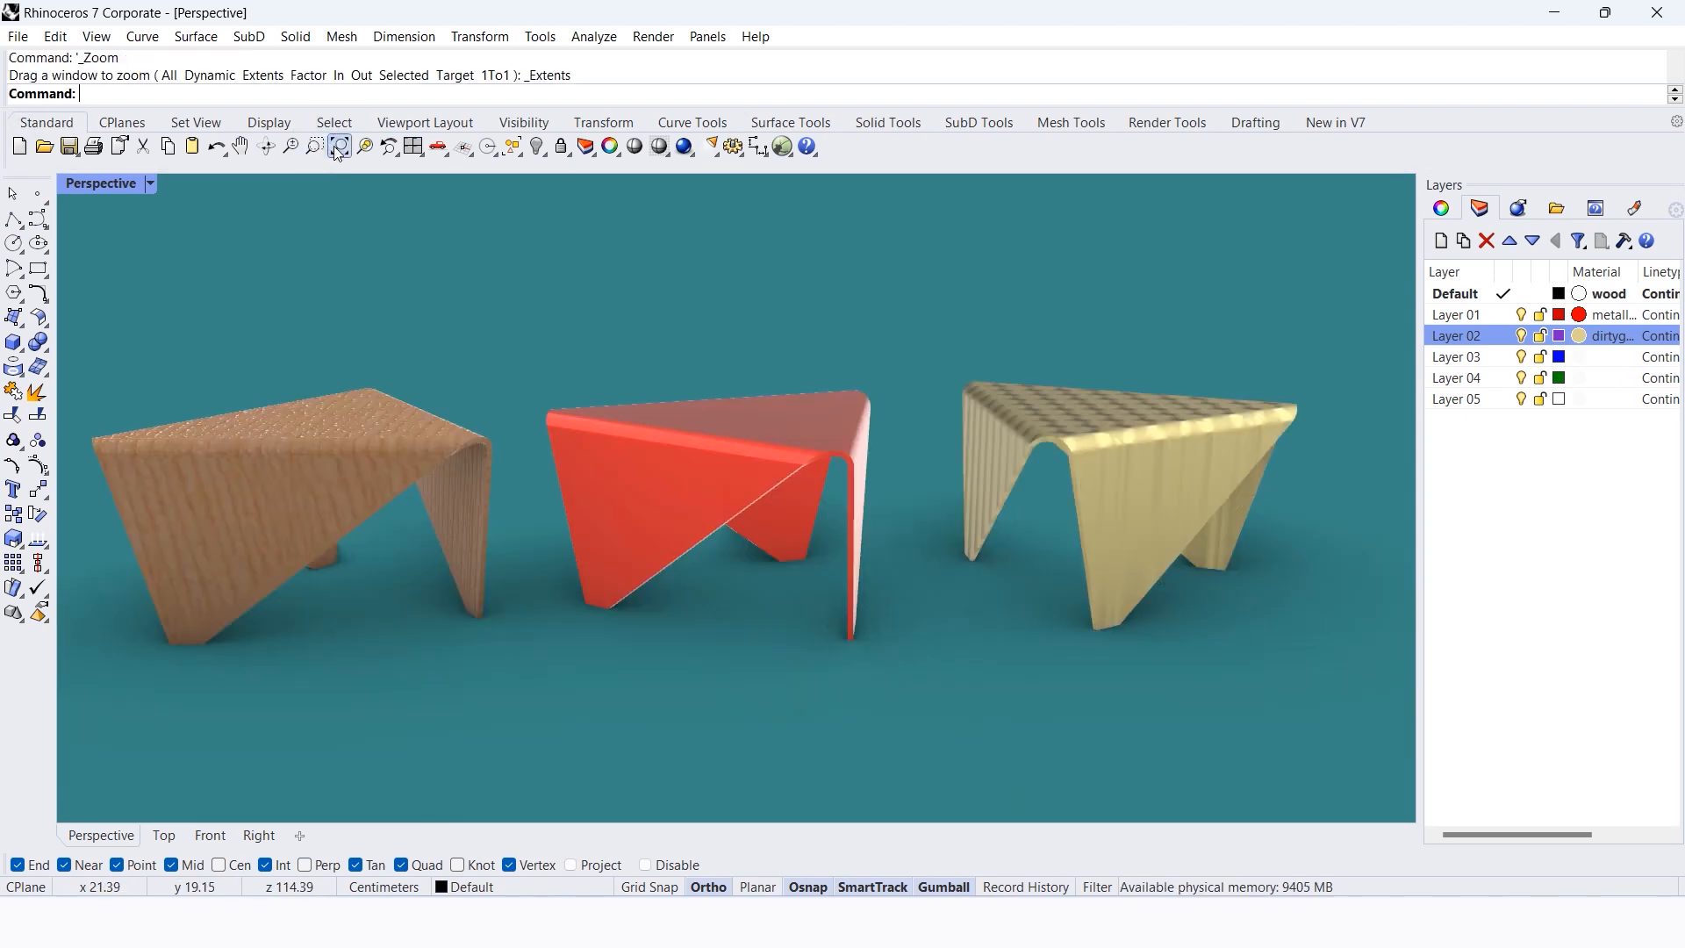
{"action": "type", "text": "To"}
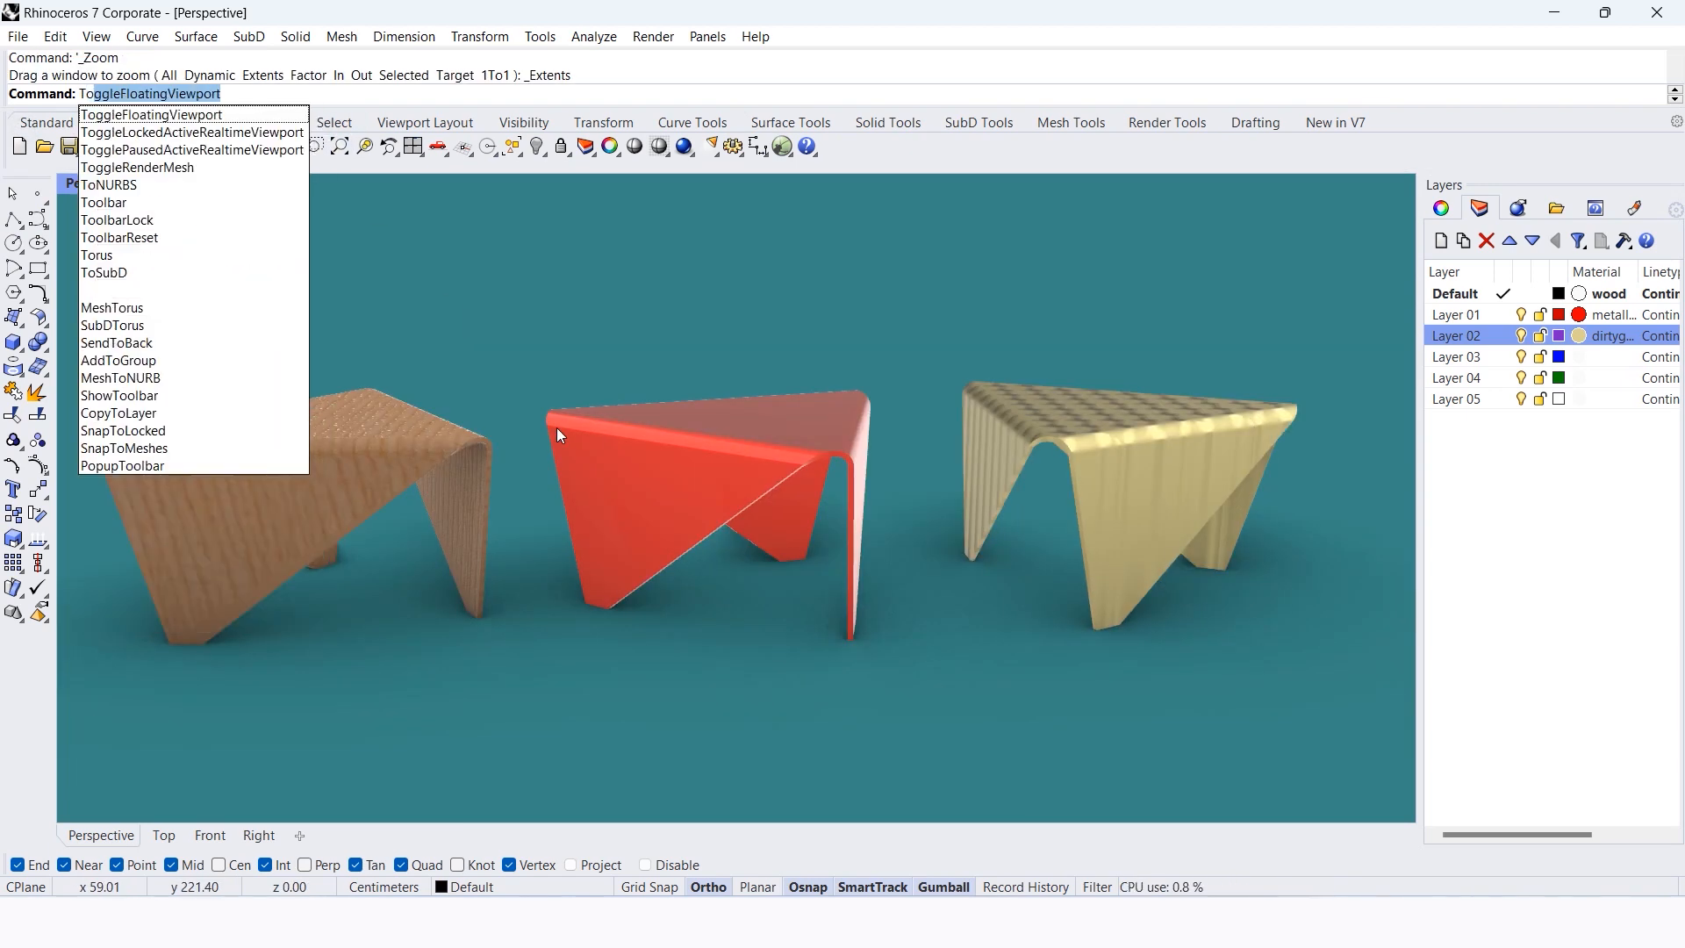
{"action": "key", "text": "Escape"}
{"action": "type", "text": "Turntable"}
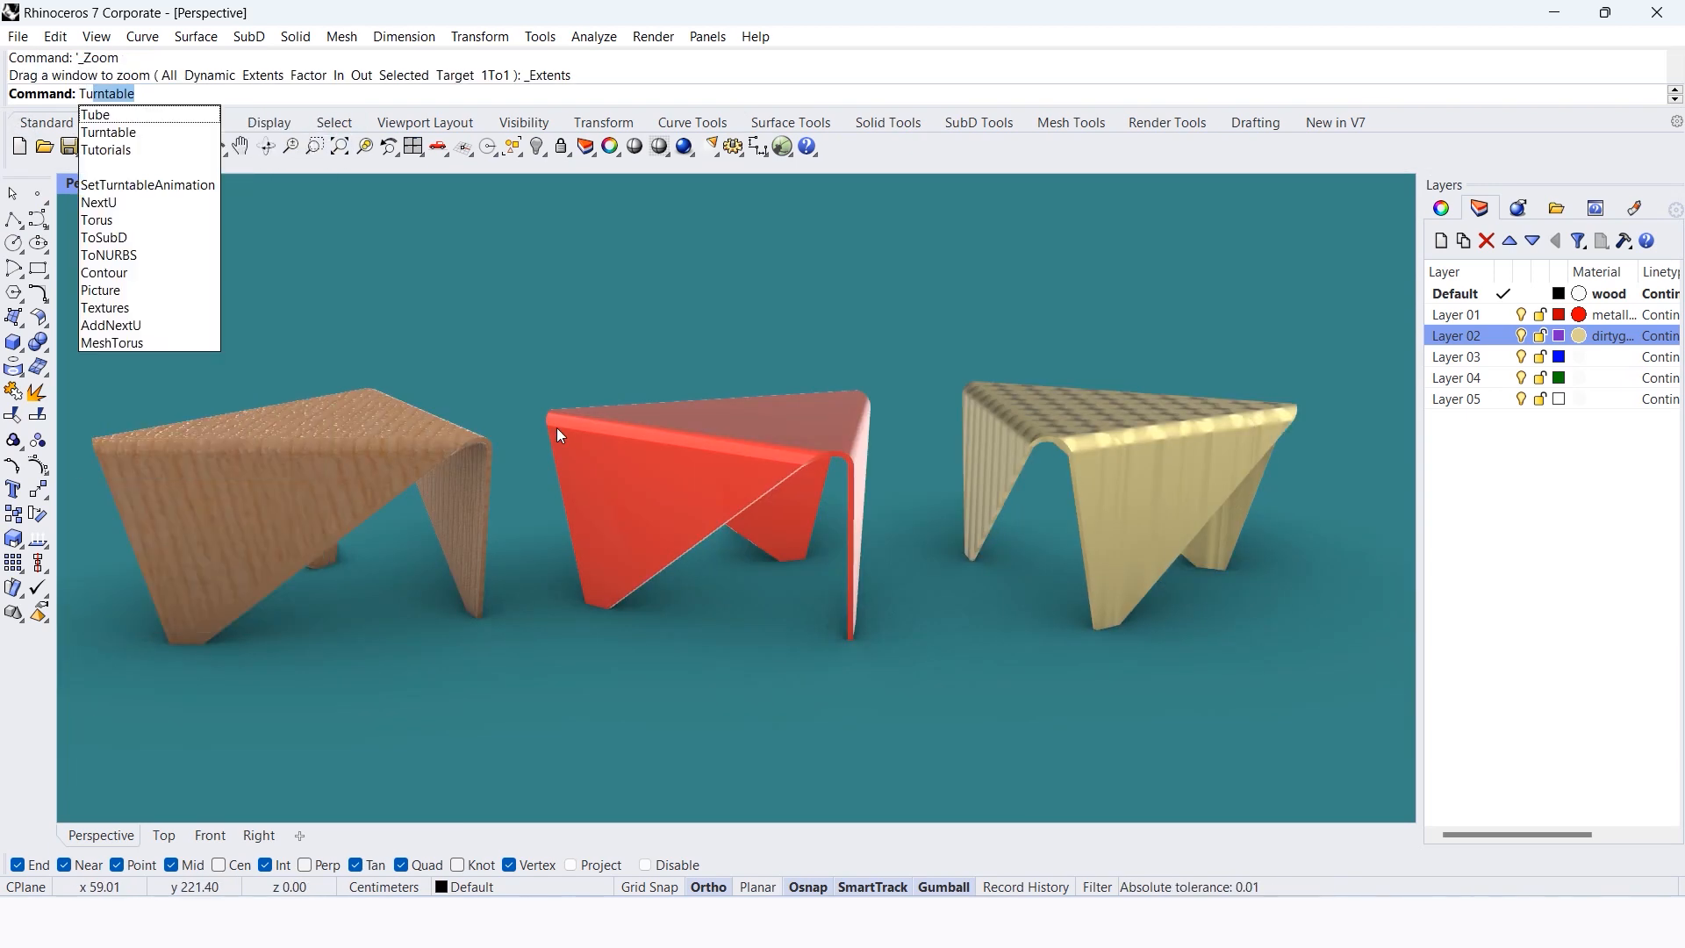
{"action": "key", "text": "Return"}
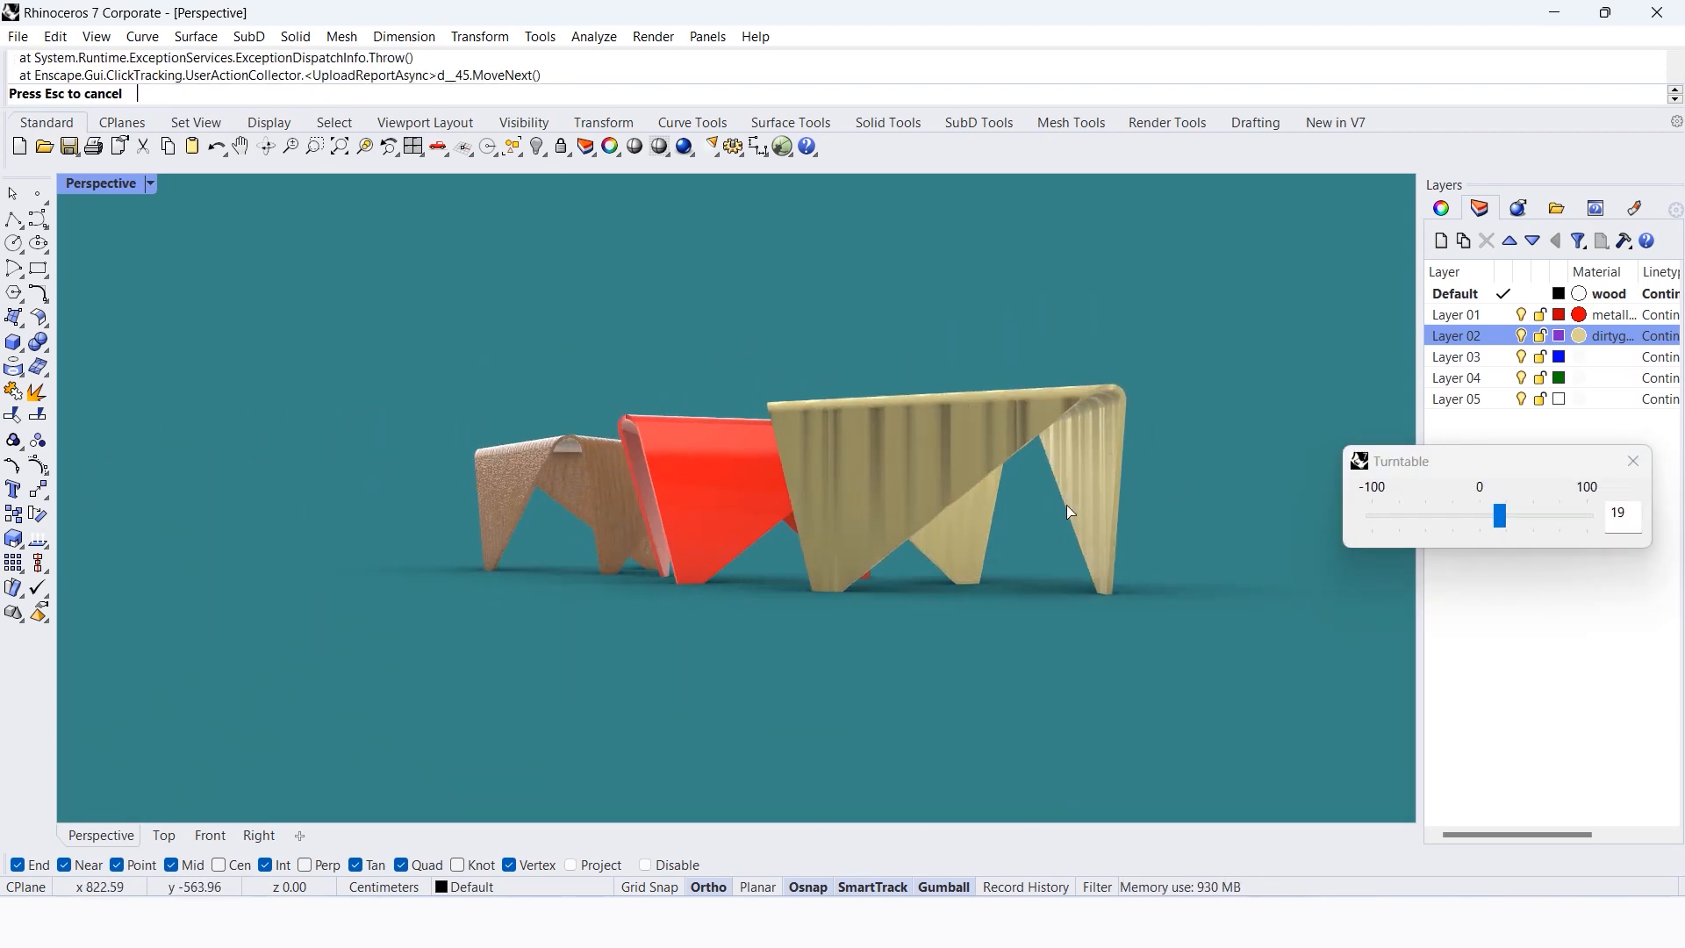
{"action": "left_click_drag", "start_coordinate": [1501, 516], "coordinate": [1498, 522]}
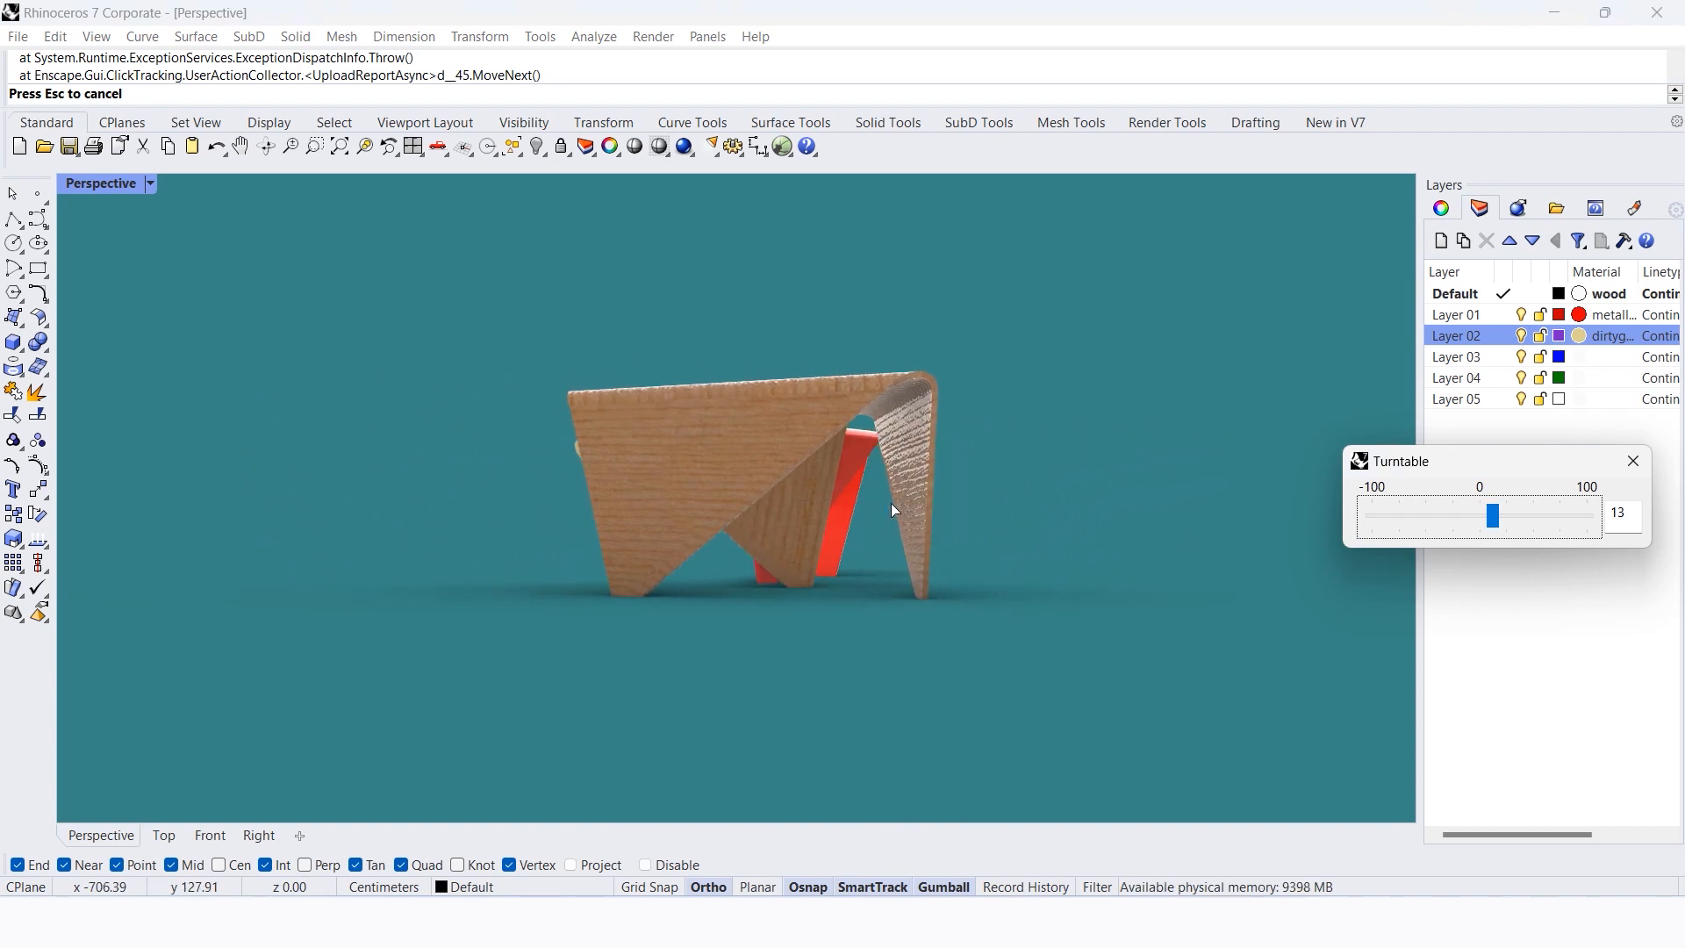